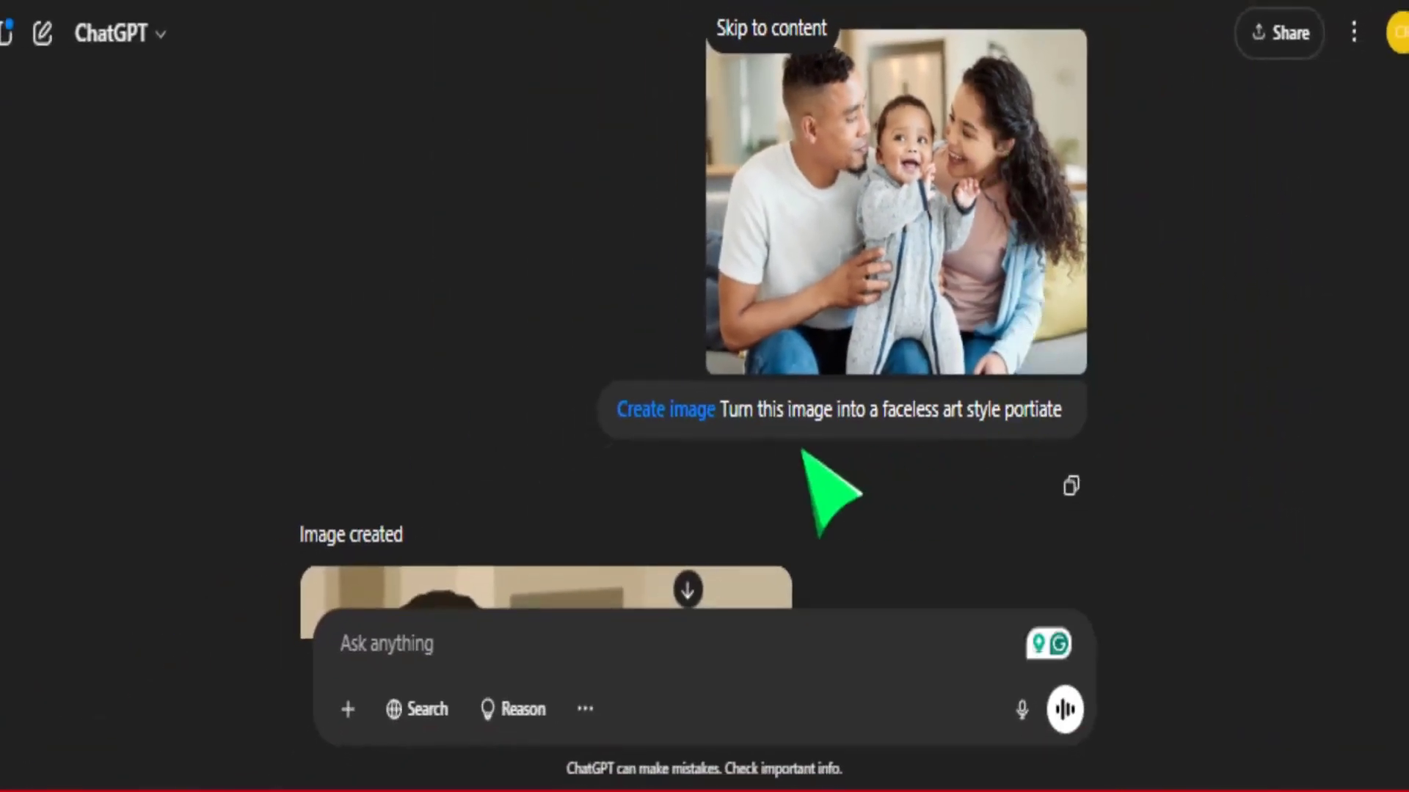
Review the family photo with its faceless-portrait prompt in ChatGPT and the bestselling photo sweatshirt listing on Etsy.
{"action": "scroll", "coordinate": [881, 471], "scroll_direction": "down", "scroll_amount": 10}
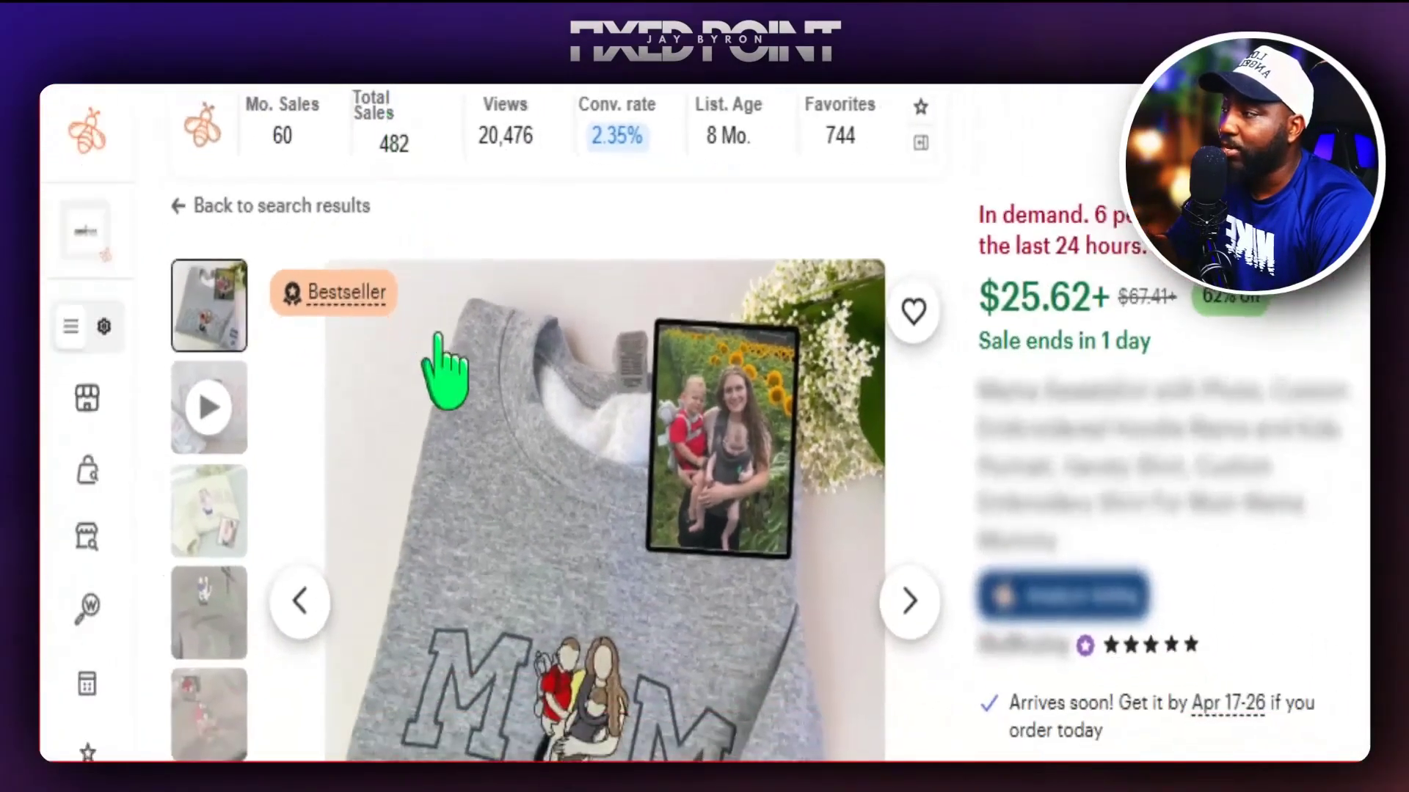
{"action": "scroll", "coordinate": [446, 367], "scroll_direction": "down", "scroll_amount": 3}
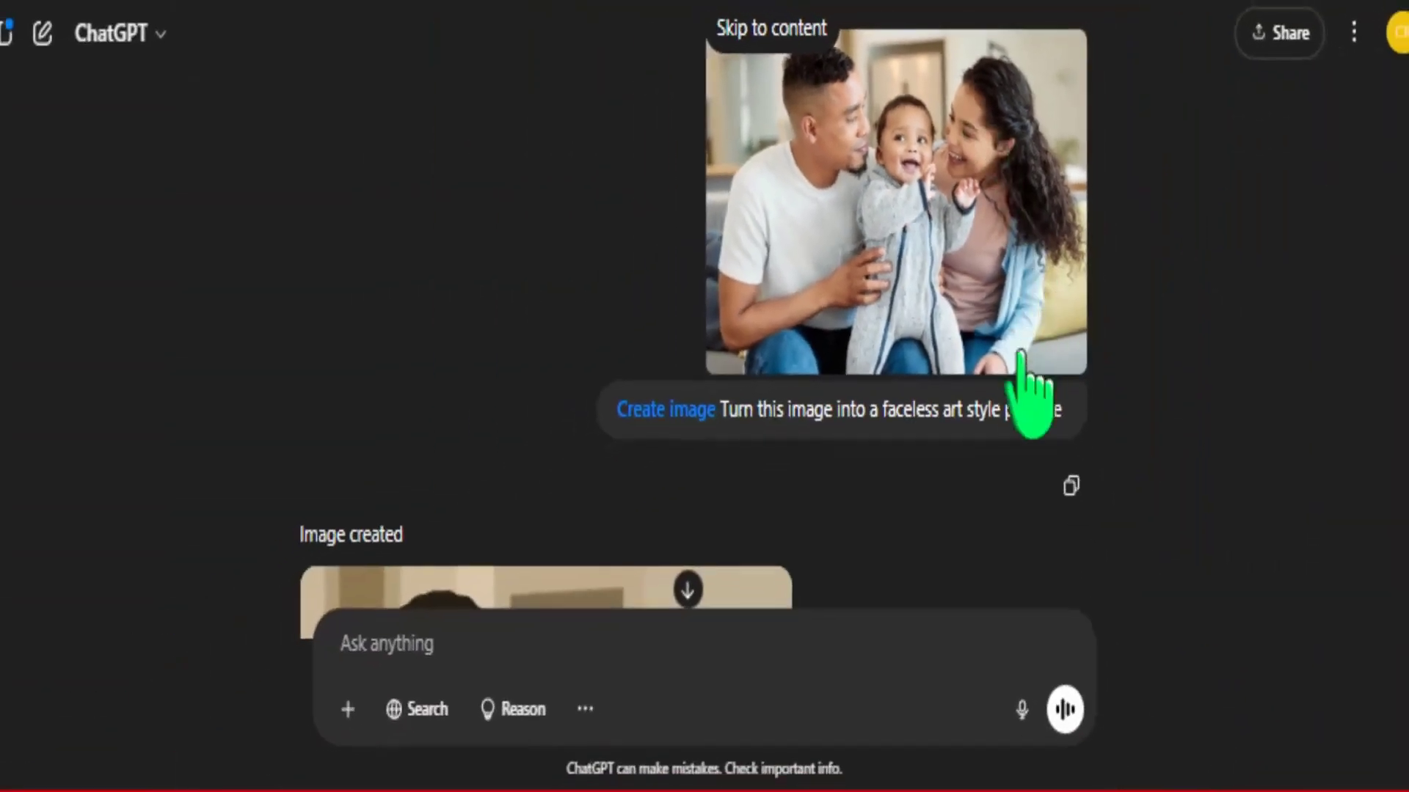
{"action": "scroll", "coordinate": [891, 481], "scroll_direction": "down", "scroll_amount": 6}
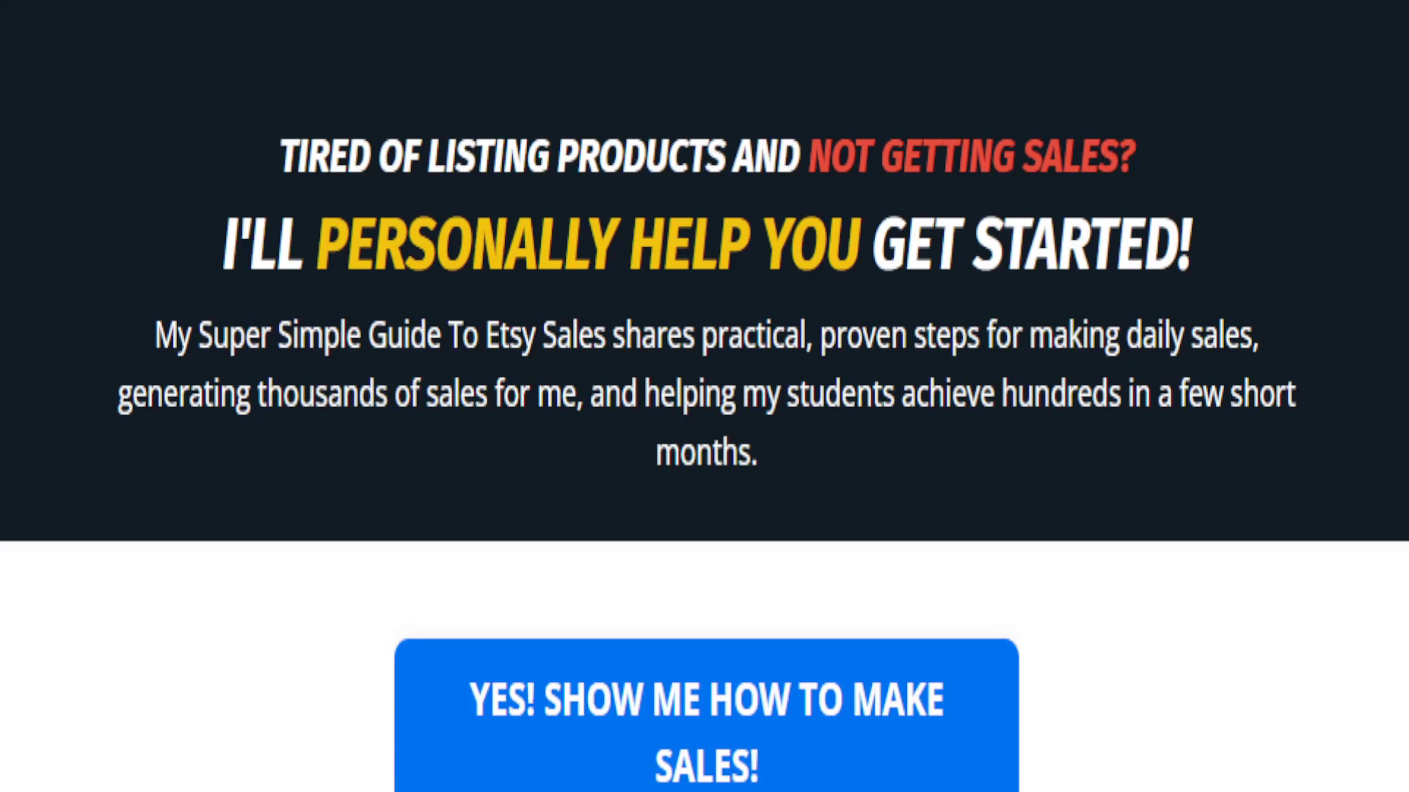
Read through the Super Simple Guide to Etsy Sales page, covering the guide's contents and its four video trainings.
{"action": "scroll", "coordinate": [704, 397], "scroll_direction": "down", "scroll_amount": 5}
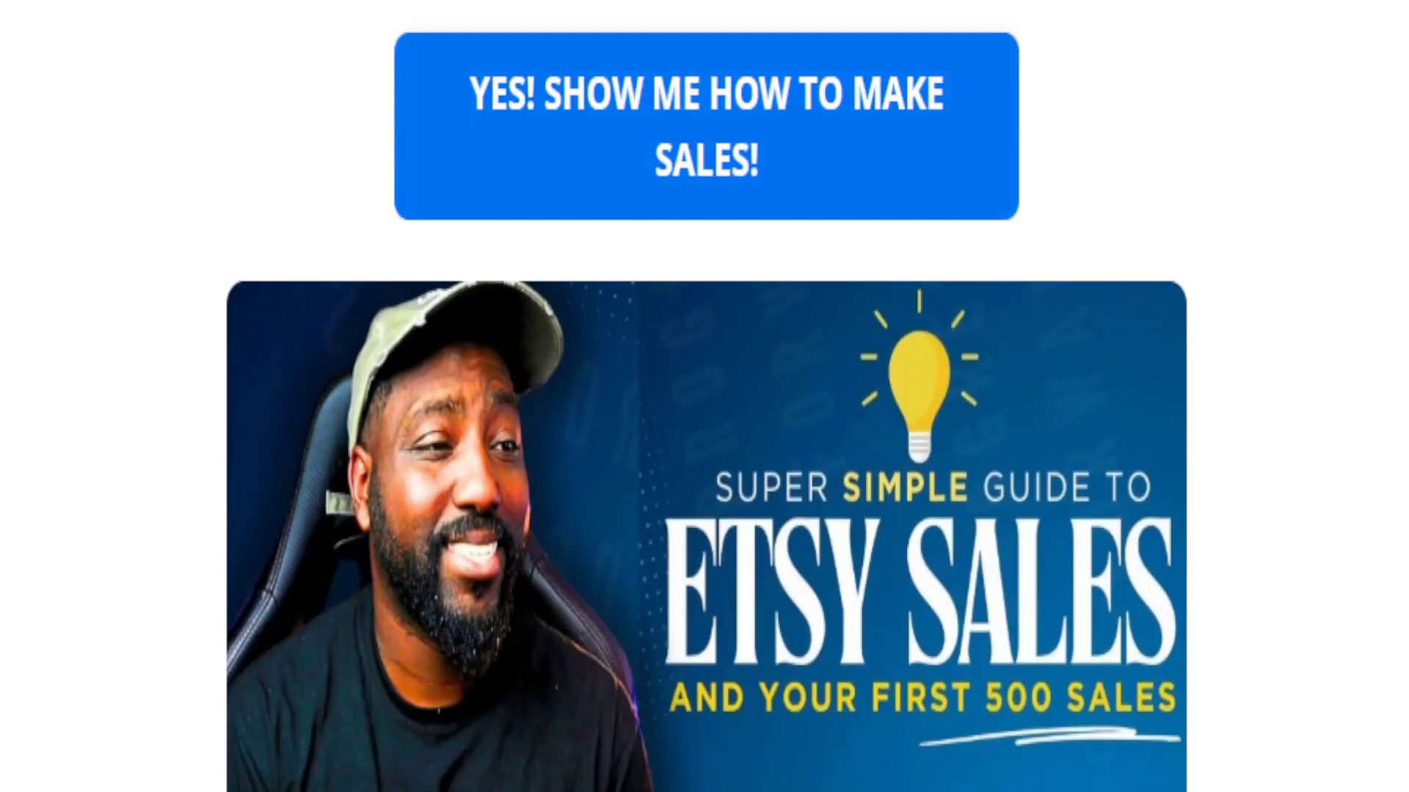
{"action": "scroll", "coordinate": [704, 396], "scroll_direction": "down", "scroll_amount": 15}
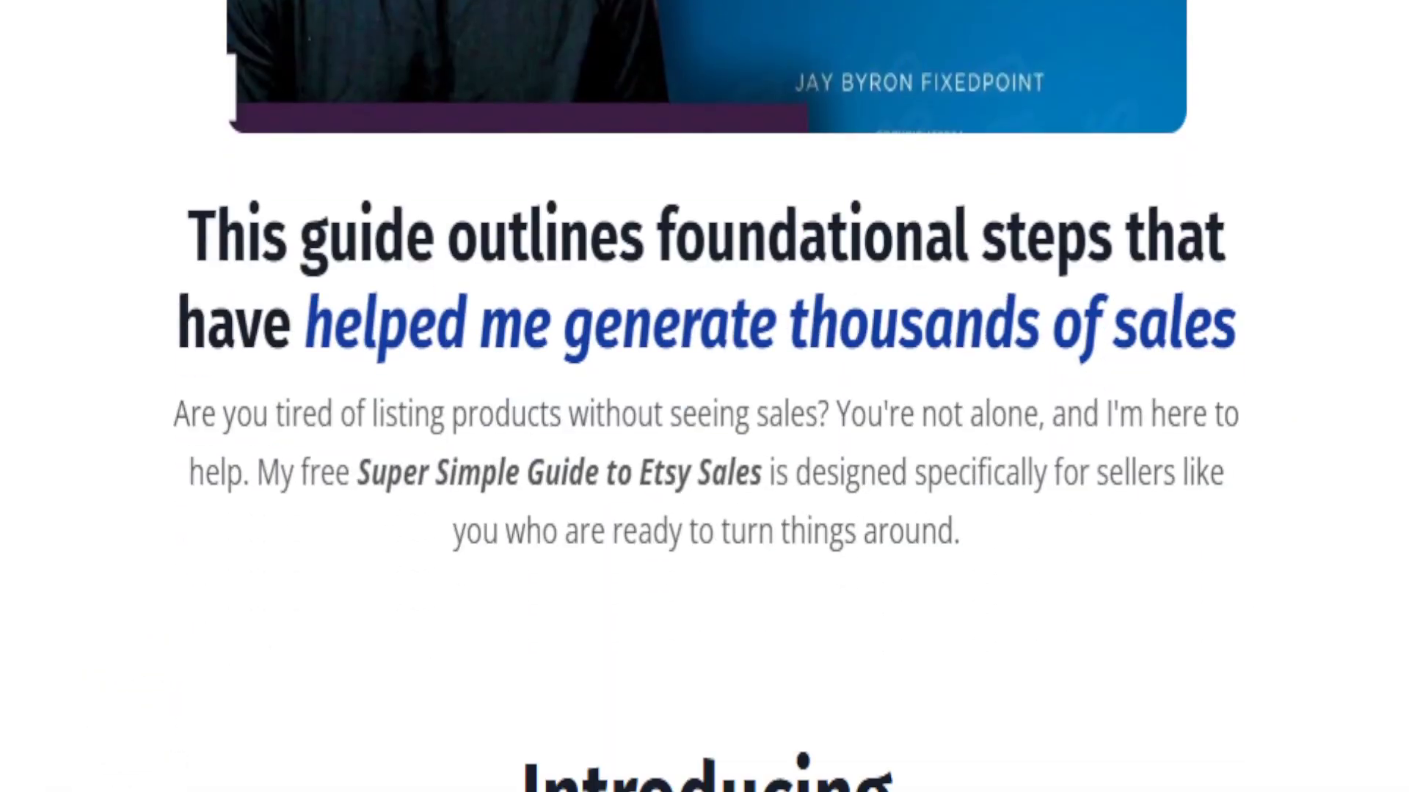
{"action": "scroll", "coordinate": [704, 396], "scroll_direction": "down", "scroll_amount": 10}
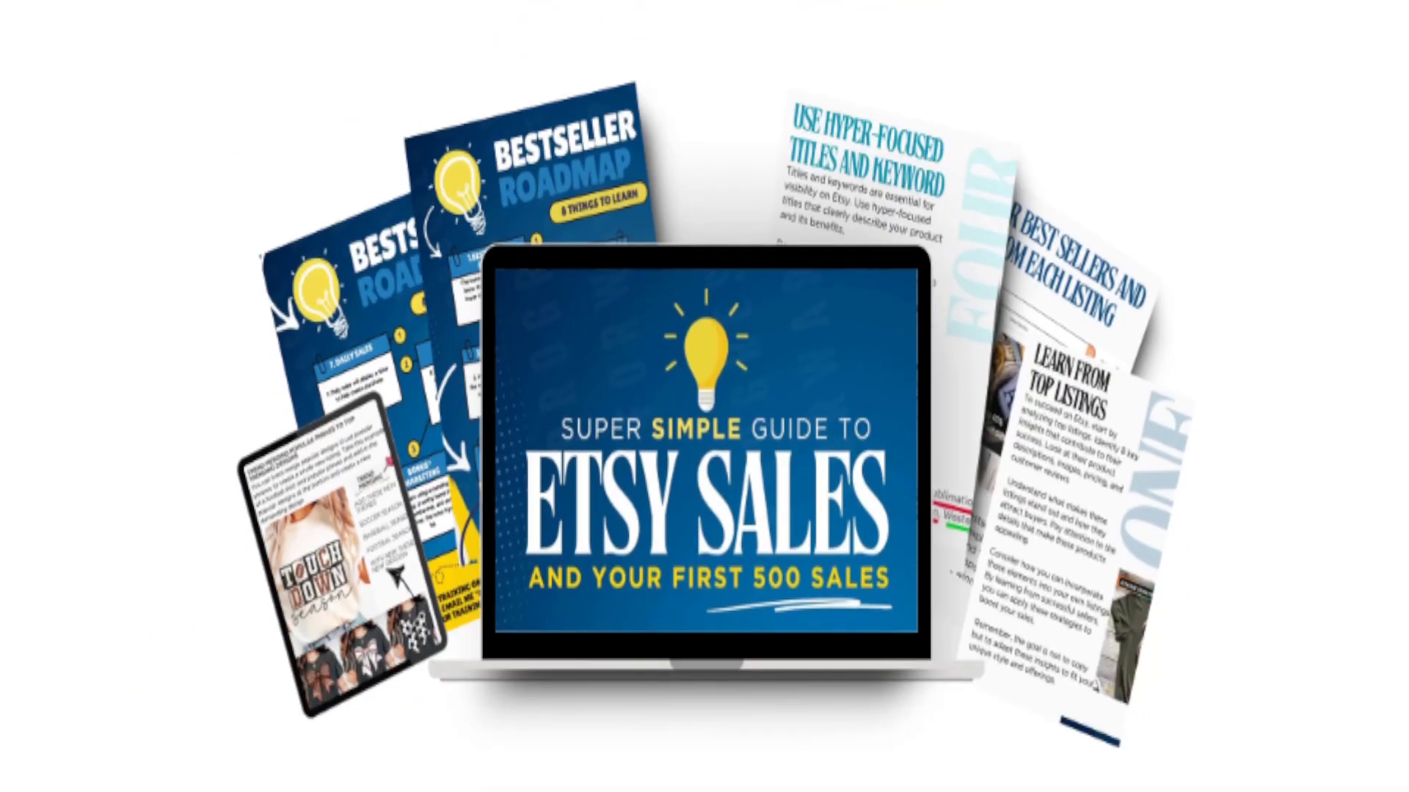
{"action": "scroll", "coordinate": [705, 396], "scroll_direction": "down", "scroll_amount": 12}
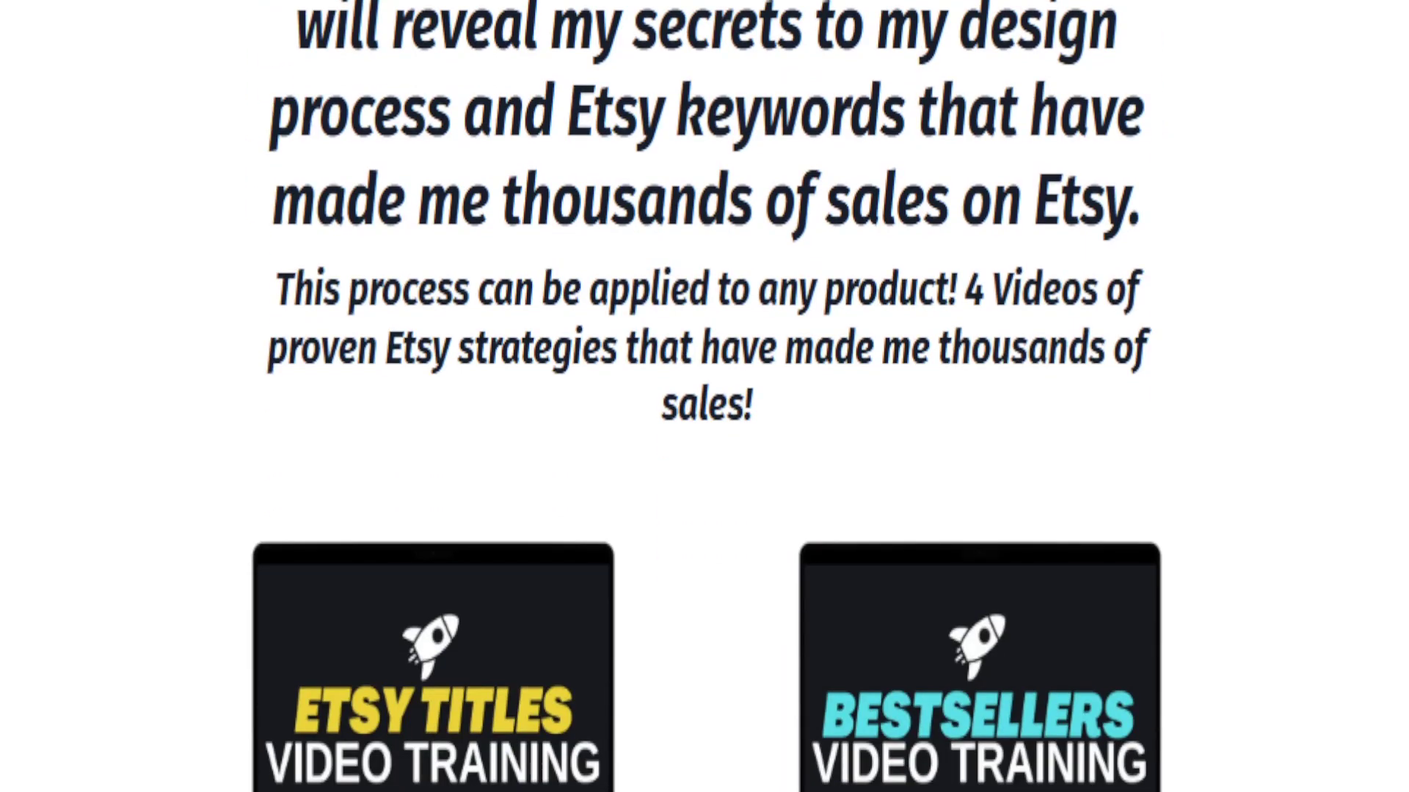
{"action": "scroll", "coordinate": [704, 396], "scroll_direction": "down", "scroll_amount": 5}
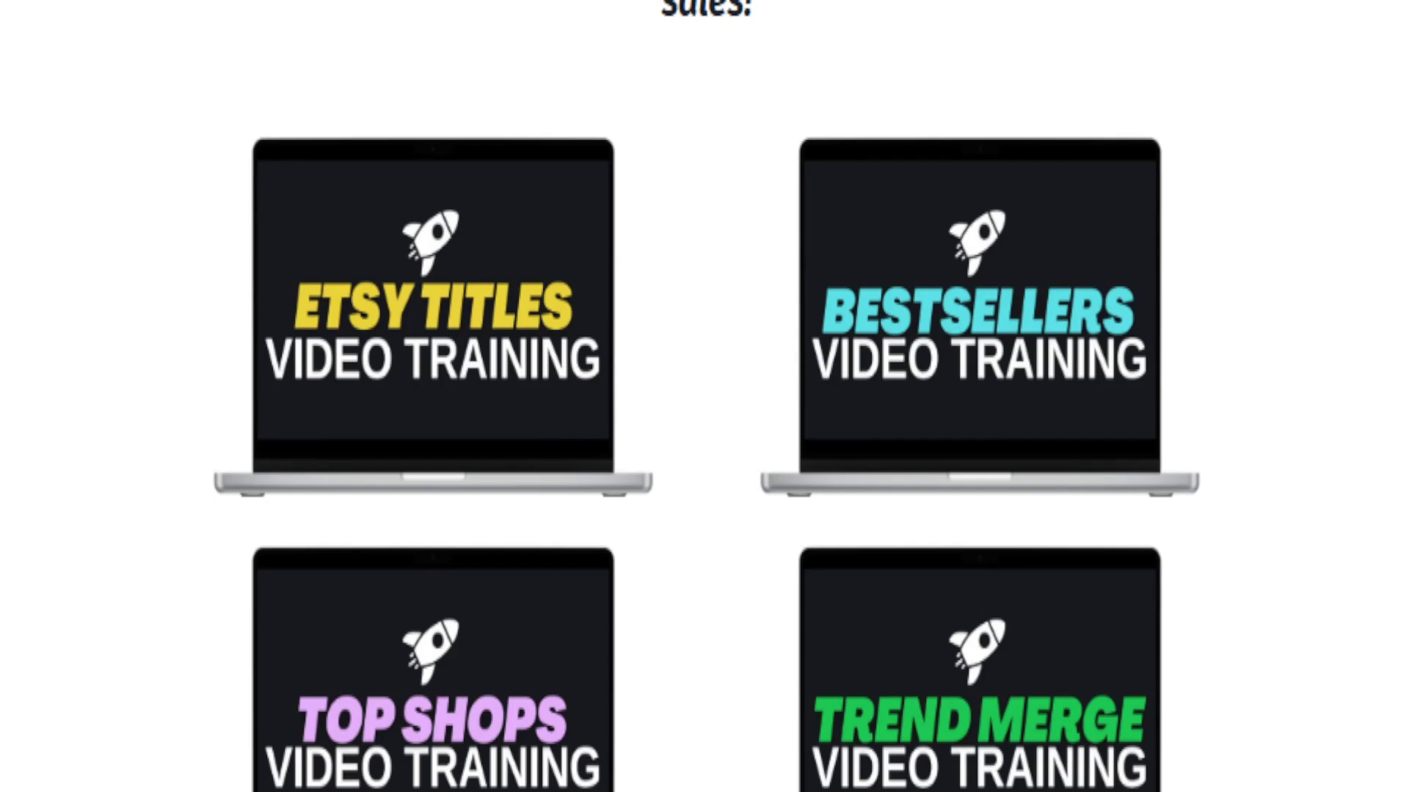
{"action": "scroll", "coordinate": [705, 396], "scroll_direction": "up", "scroll_amount": 15}
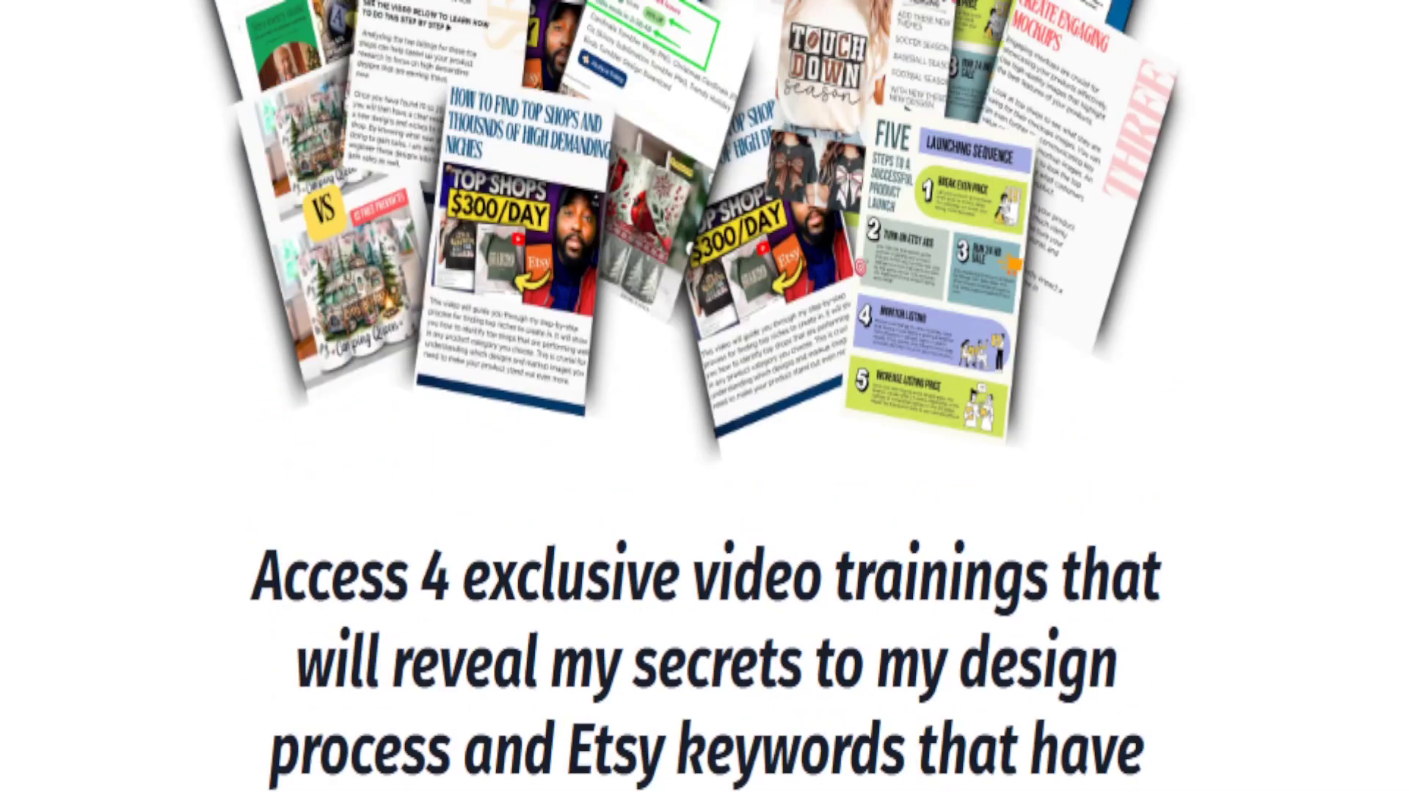
{"action": "scroll", "coordinate": [704, 396], "scroll_direction": "up", "scroll_amount": 15}
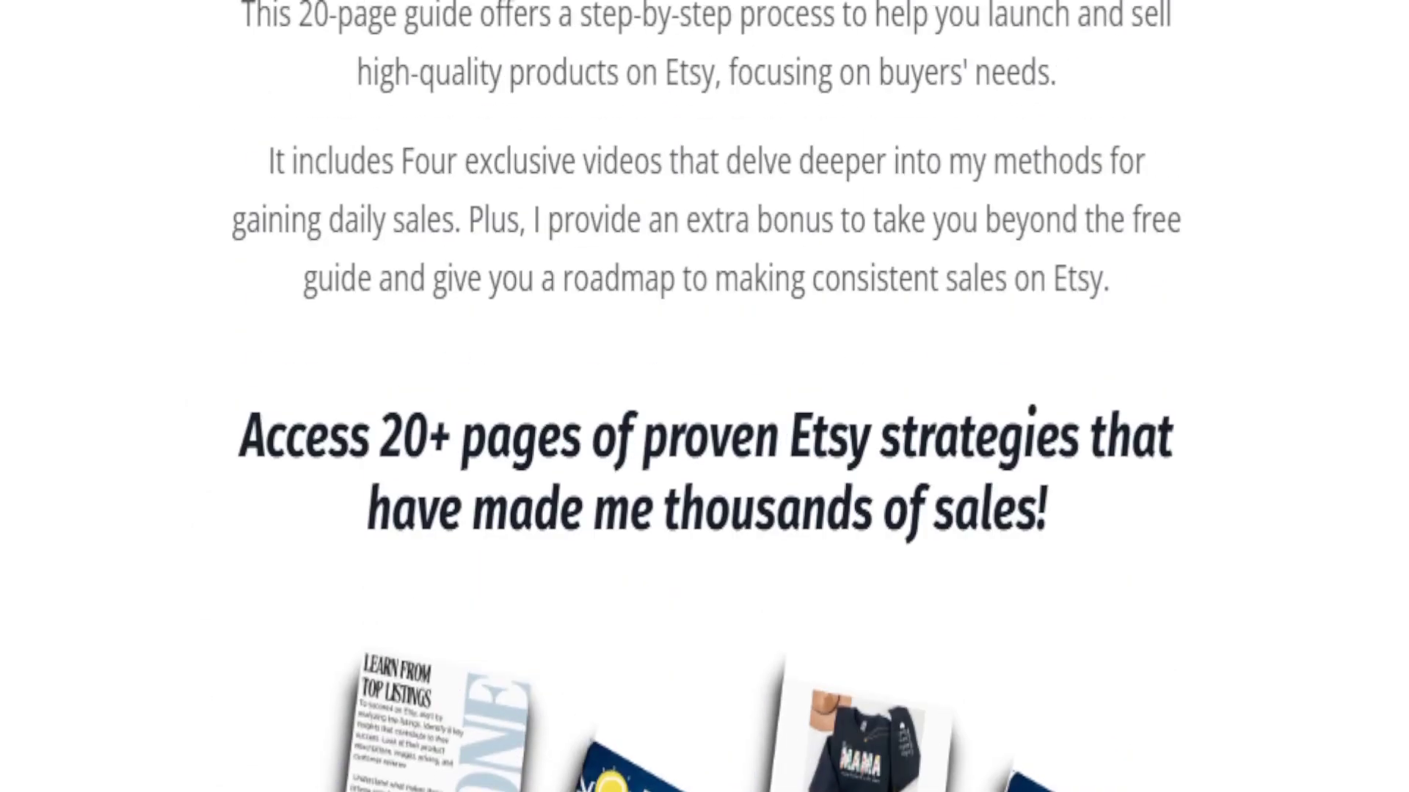
{"action": "scroll", "coordinate": [705, 396], "scroll_direction": "down", "scroll_amount": 8}
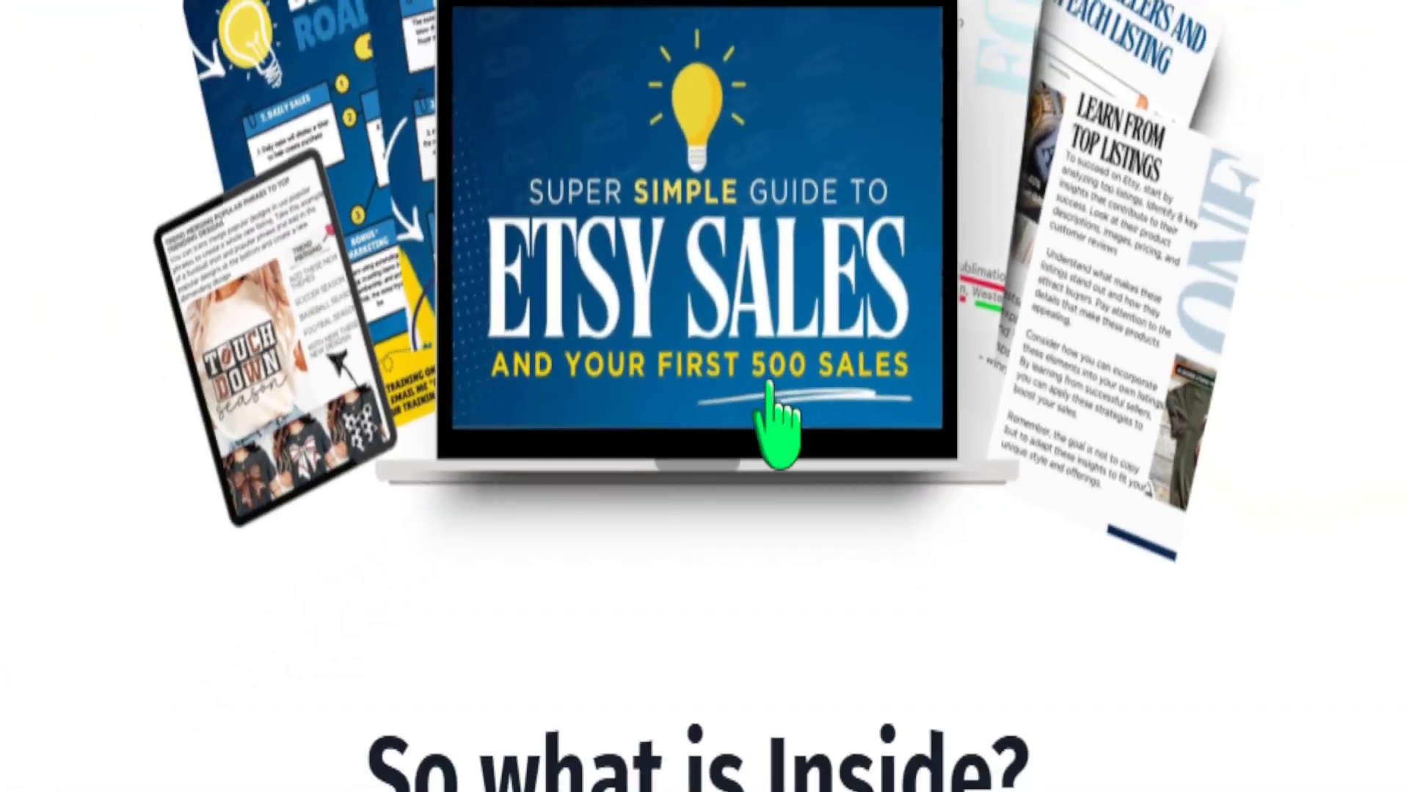
{"action": "scroll", "coordinate": [754, 581], "scroll_direction": "up", "scroll_amount": 10}
{"action": "scroll", "coordinate": [760, 580], "scroll_direction": "up", "scroll_amount": 5}
{"action": "scroll", "coordinate": [777, 598], "scroll_direction": "down", "scroll_amount": 15}
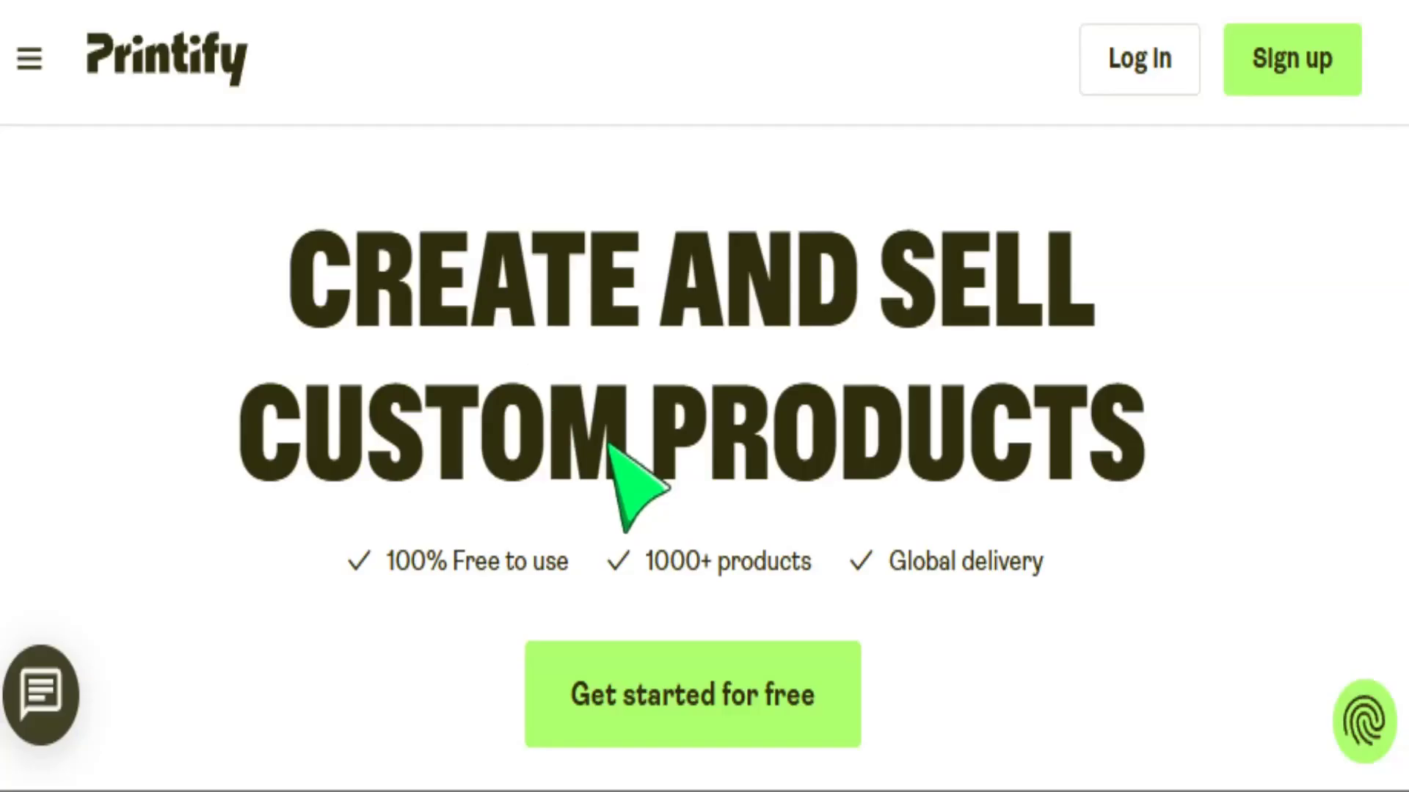
Look over the Printify home page and open the product catalog.
{"action": "scroll", "coordinate": [441, 397], "scroll_direction": "down", "scroll_amount": 5}
{"action": "scroll", "coordinate": [415, 372], "scroll_direction": "down", "scroll_amount": 5}
{"action": "scroll", "coordinate": [418, 376], "scroll_direction": "up", "scroll_amount": 10}
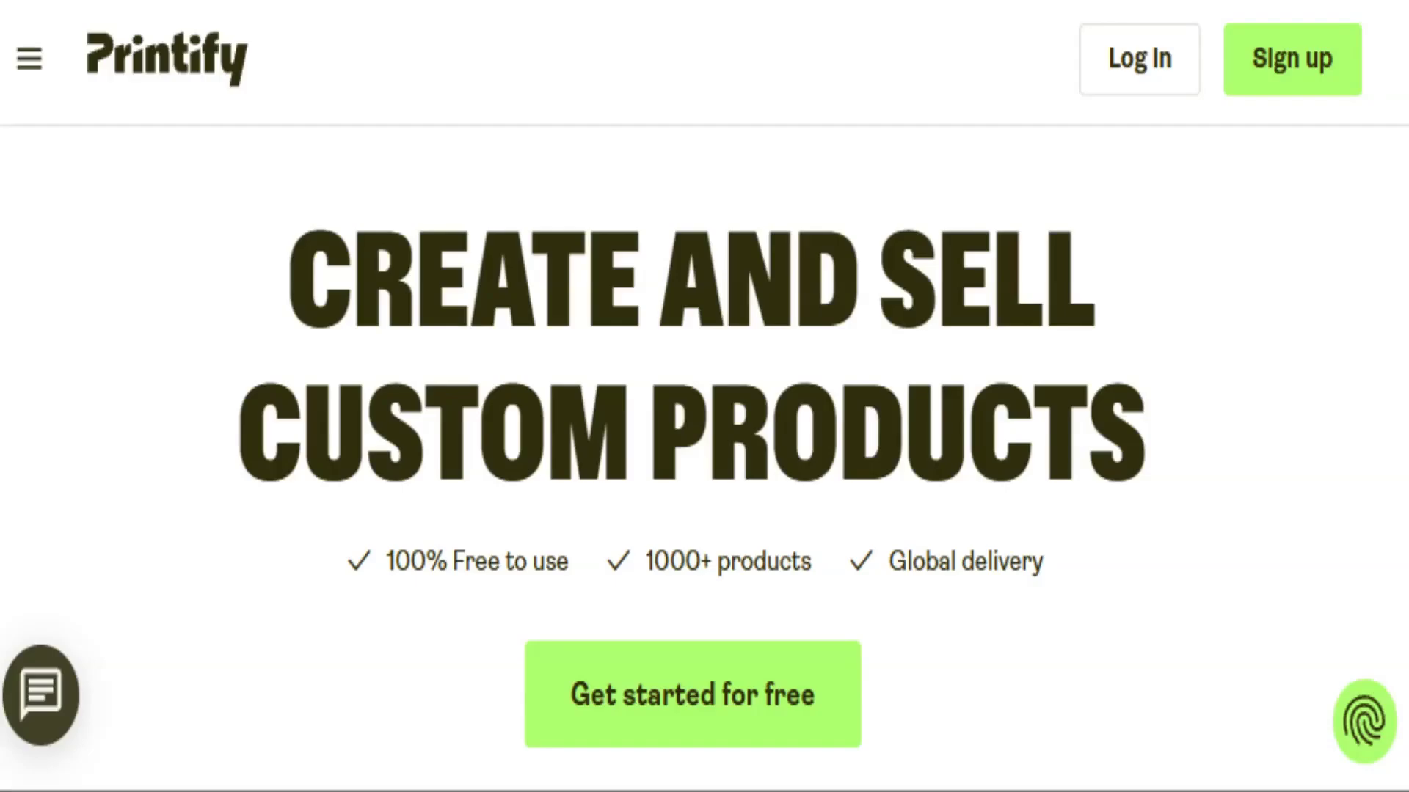
{"action": "scroll", "coordinate": [273, 136], "scroll_direction": "down", "scroll_amount": 5}
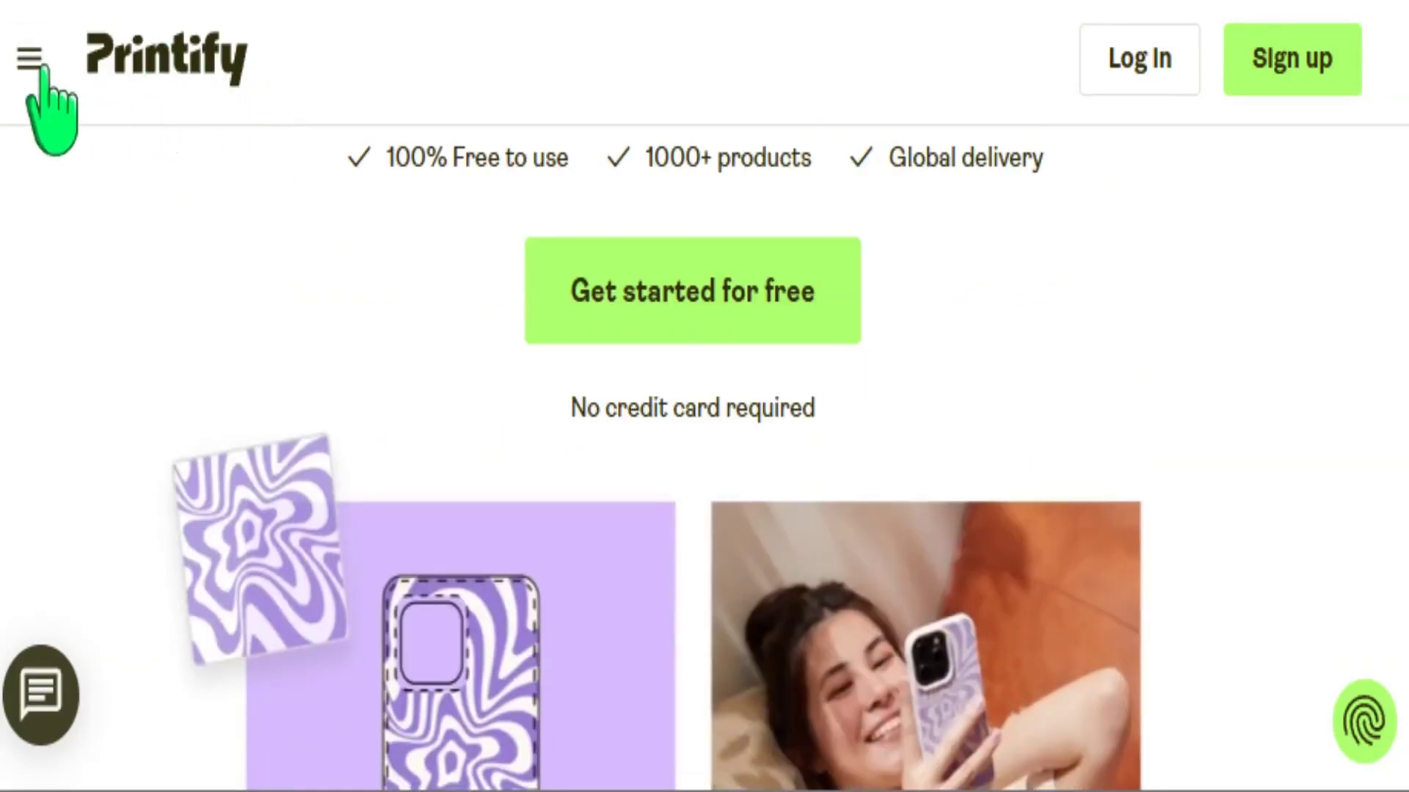
{"action": "left_click", "coordinate": [31, 59]}
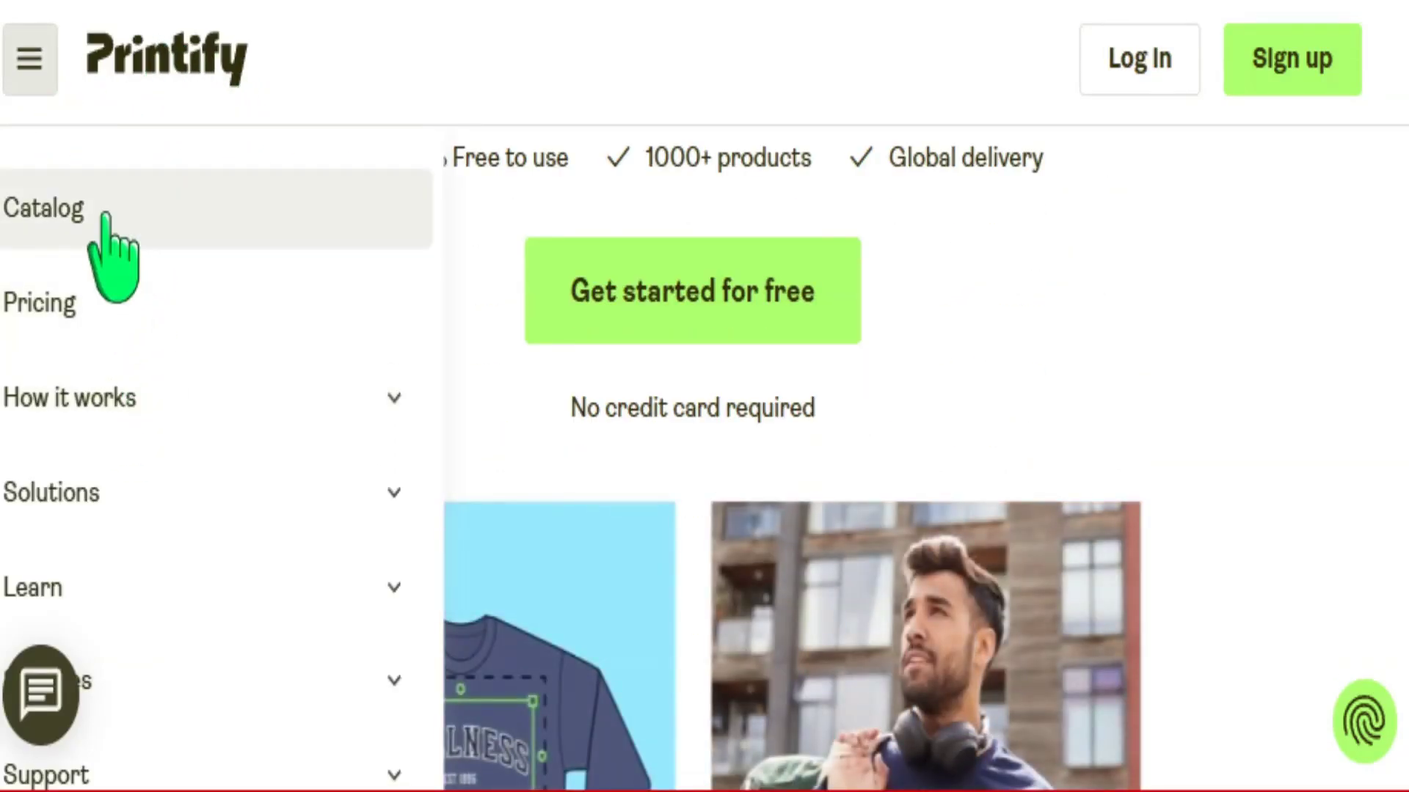
{"action": "left_click", "coordinate": [109, 221]}
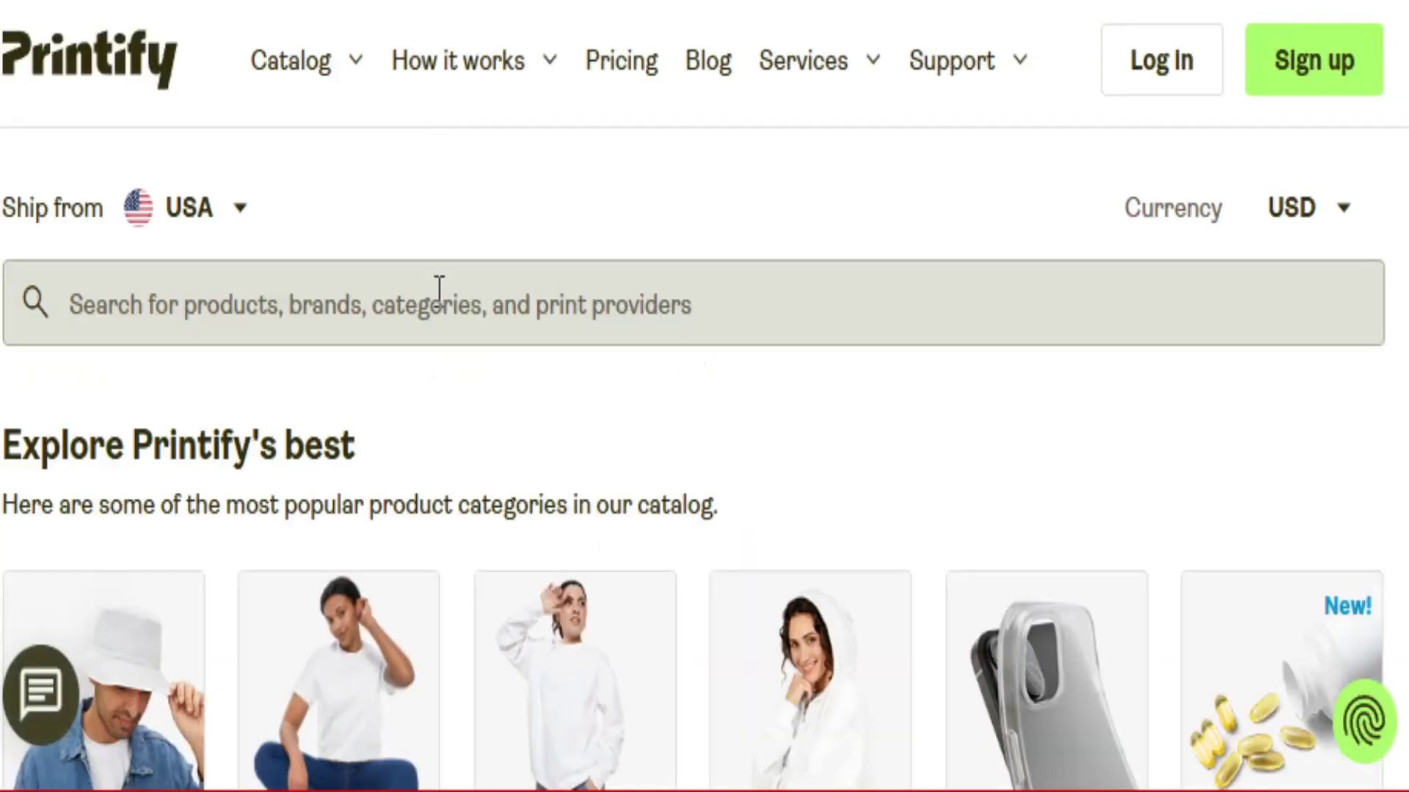
Browse the catalog's popular categories, Starter essentials and Hot new products.
{"action": "scroll", "coordinate": [514, 422], "scroll_direction": "down", "scroll_amount": 5}
{"action": "scroll", "coordinate": [1101, 426], "scroll_direction": "down", "scroll_amount": 10}
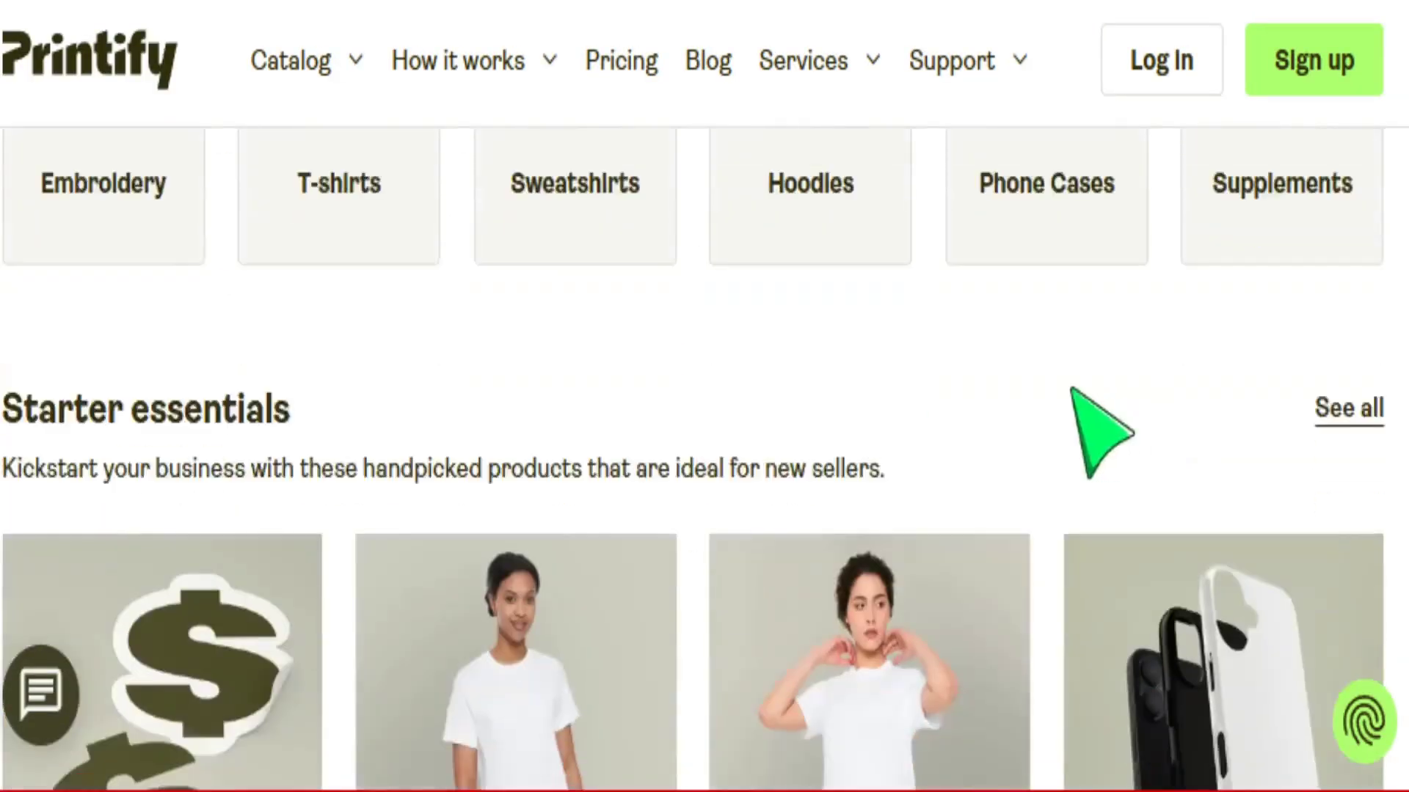
{"action": "scroll", "coordinate": [1069, 404], "scroll_direction": "down", "scroll_amount": 15}
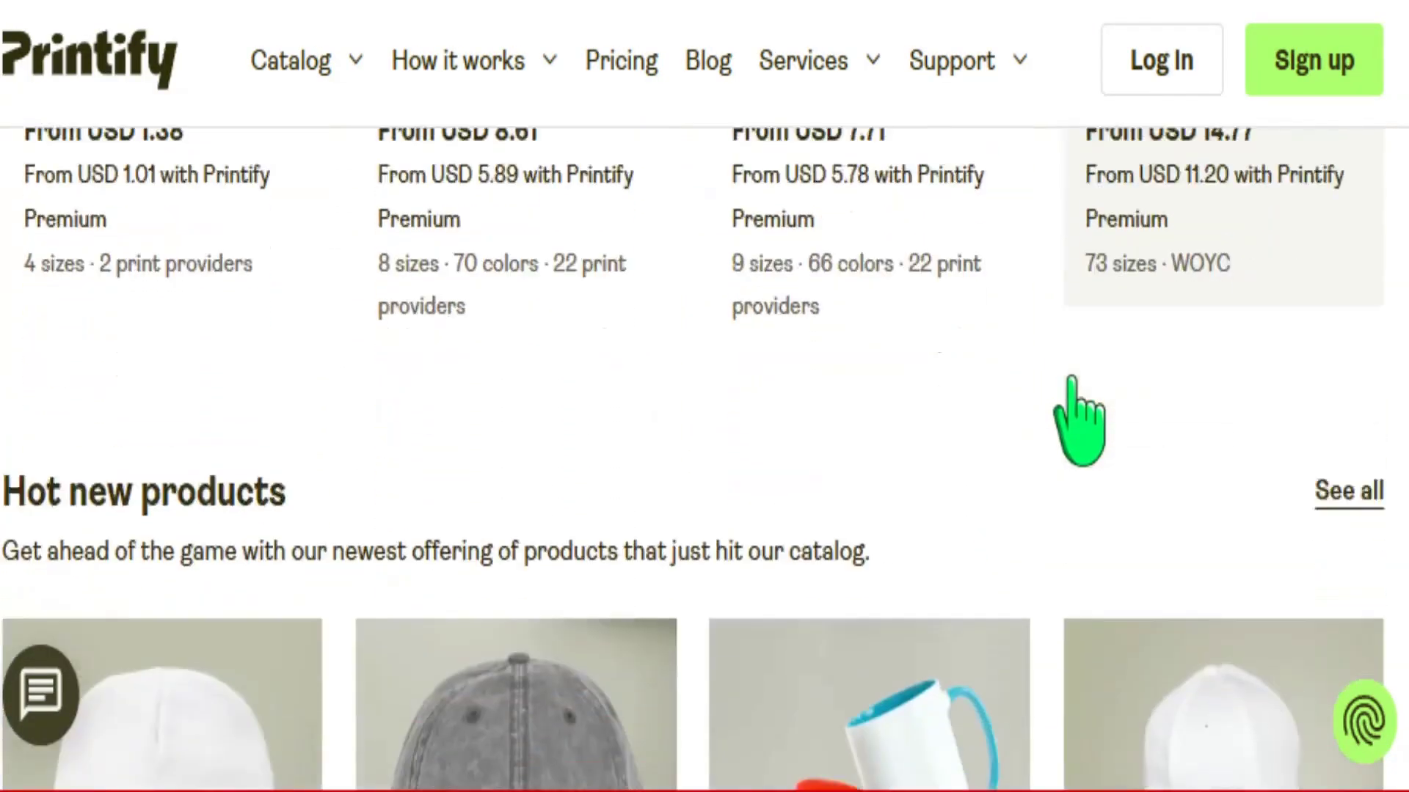
{"action": "scroll", "coordinate": [519, 472], "scroll_direction": "down", "scroll_amount": 10}
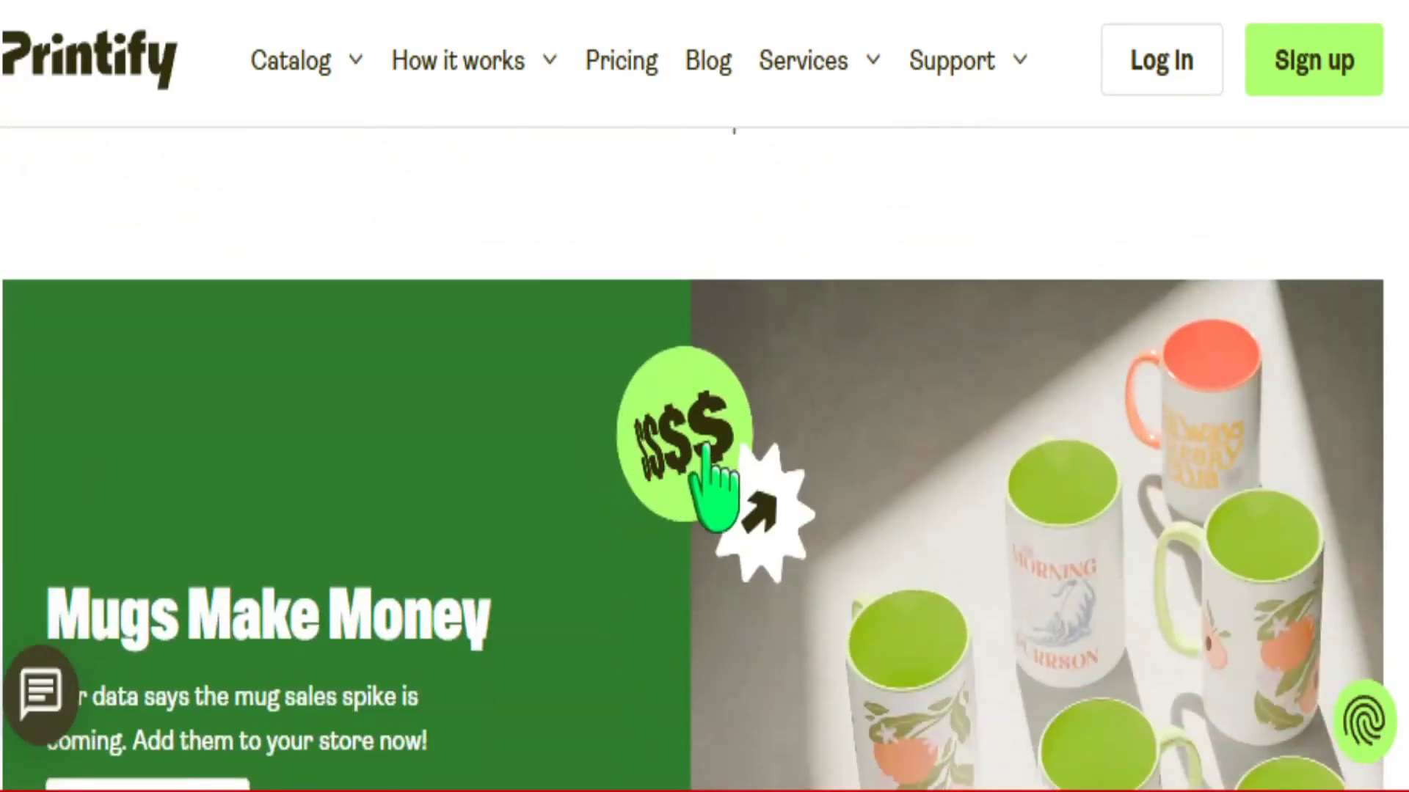
{"action": "scroll", "coordinate": [739, 486], "scroll_direction": "up", "scroll_amount": 15}
{"action": "scroll", "coordinate": [734, 439], "scroll_direction": "up", "scroll_amount": 5}
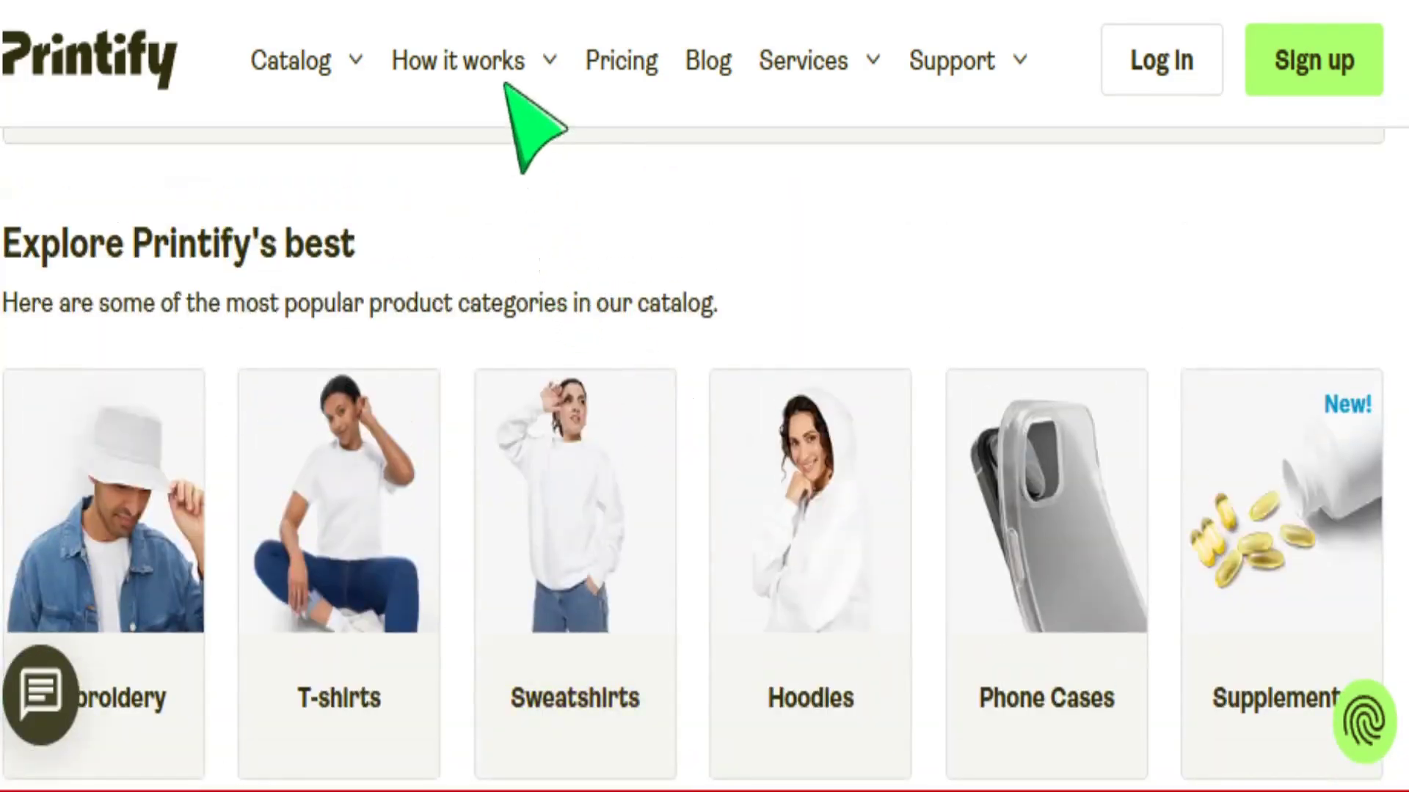
Open Printify's How it works page and review its steps for launching a business.
{"action": "mouse_move", "coordinate": [505, 81]}
{"action": "left_click", "coordinate": [476, 231]}
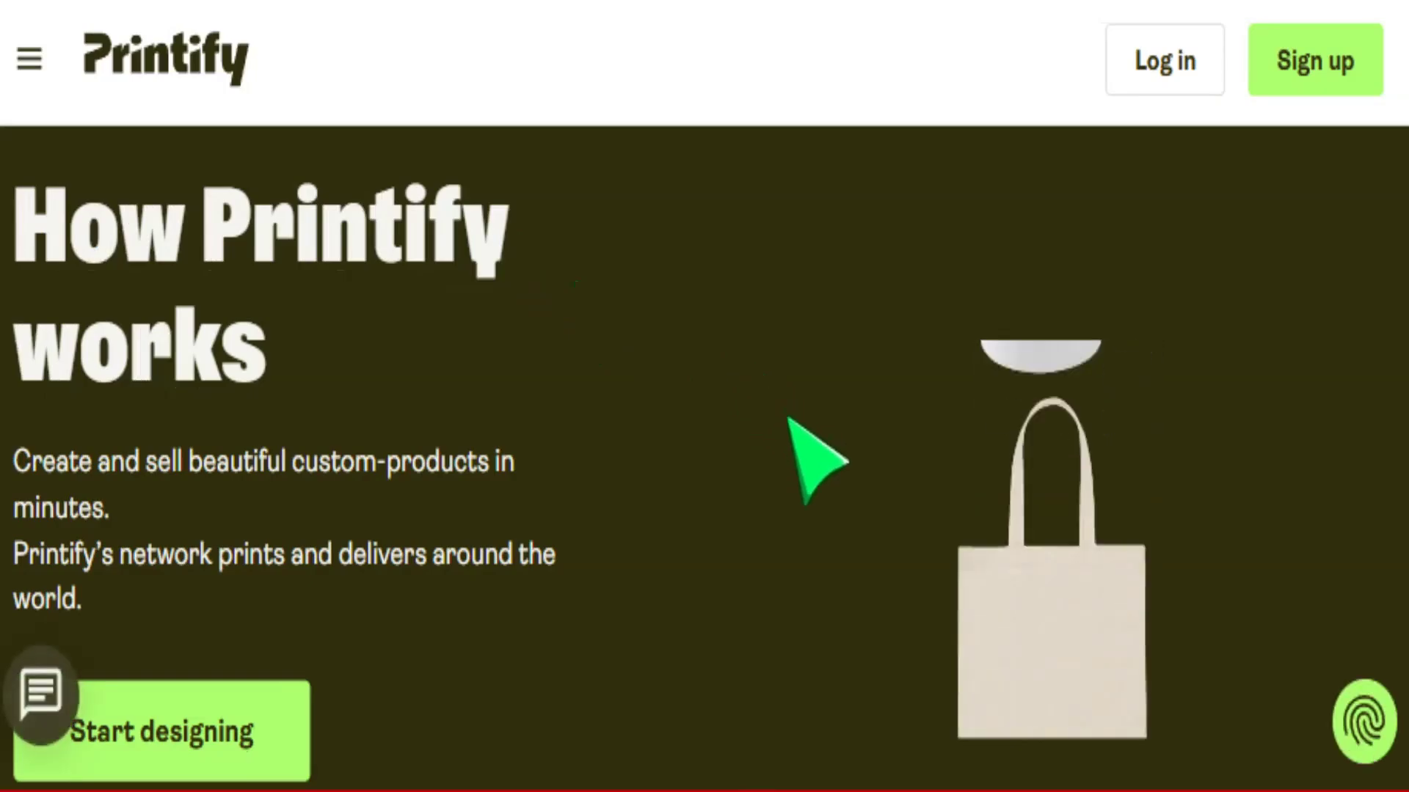
{"action": "scroll", "coordinate": [811, 456], "scroll_direction": "down", "scroll_amount": 12}
{"action": "scroll", "coordinate": [738, 487], "scroll_direction": "down", "scroll_amount": 10}
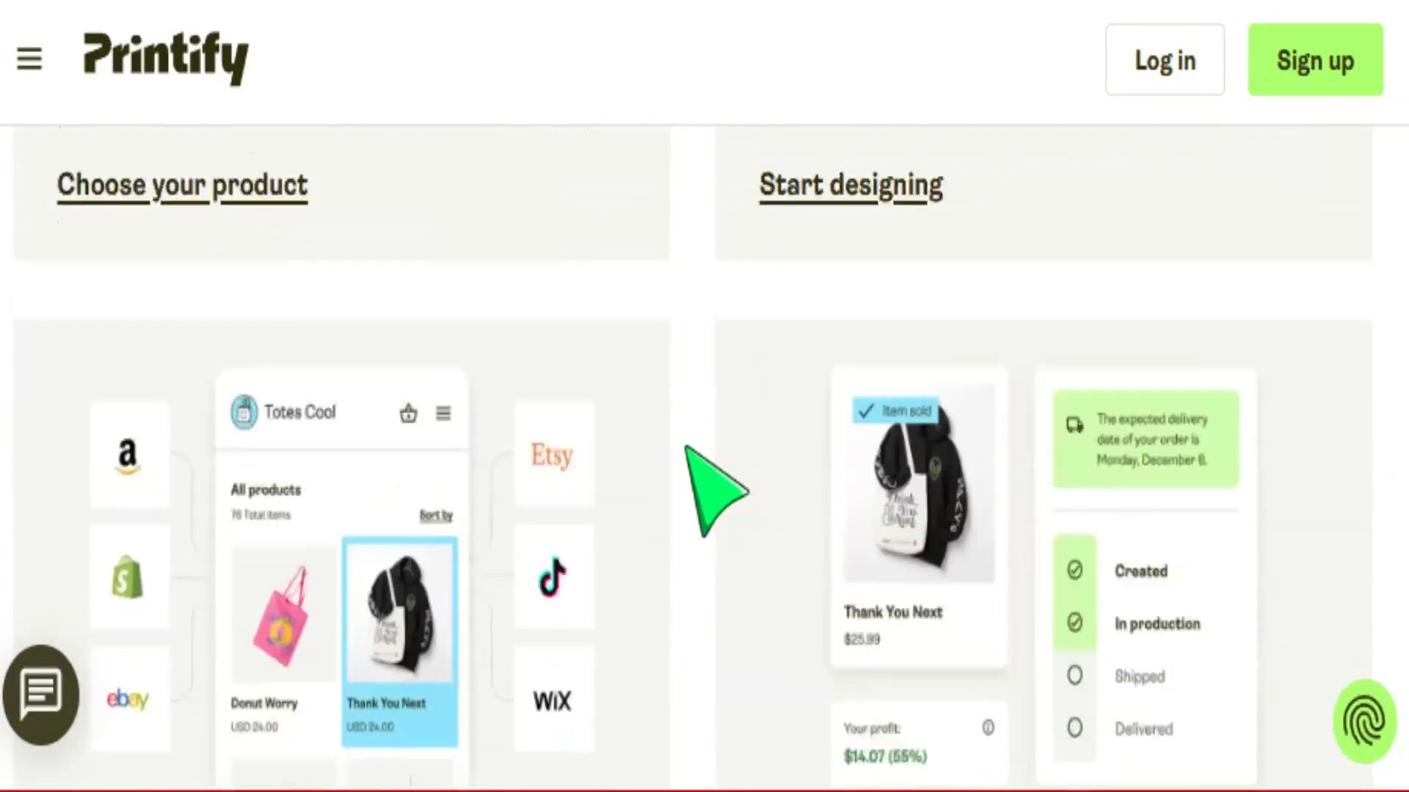
Raise the selling price and the number of daily sales in the profit calculator for the Unisex Jersey Short Sleeve Tee.
{"action": "scroll", "coordinate": [690, 458], "scroll_direction": "down", "scroll_amount": 15}
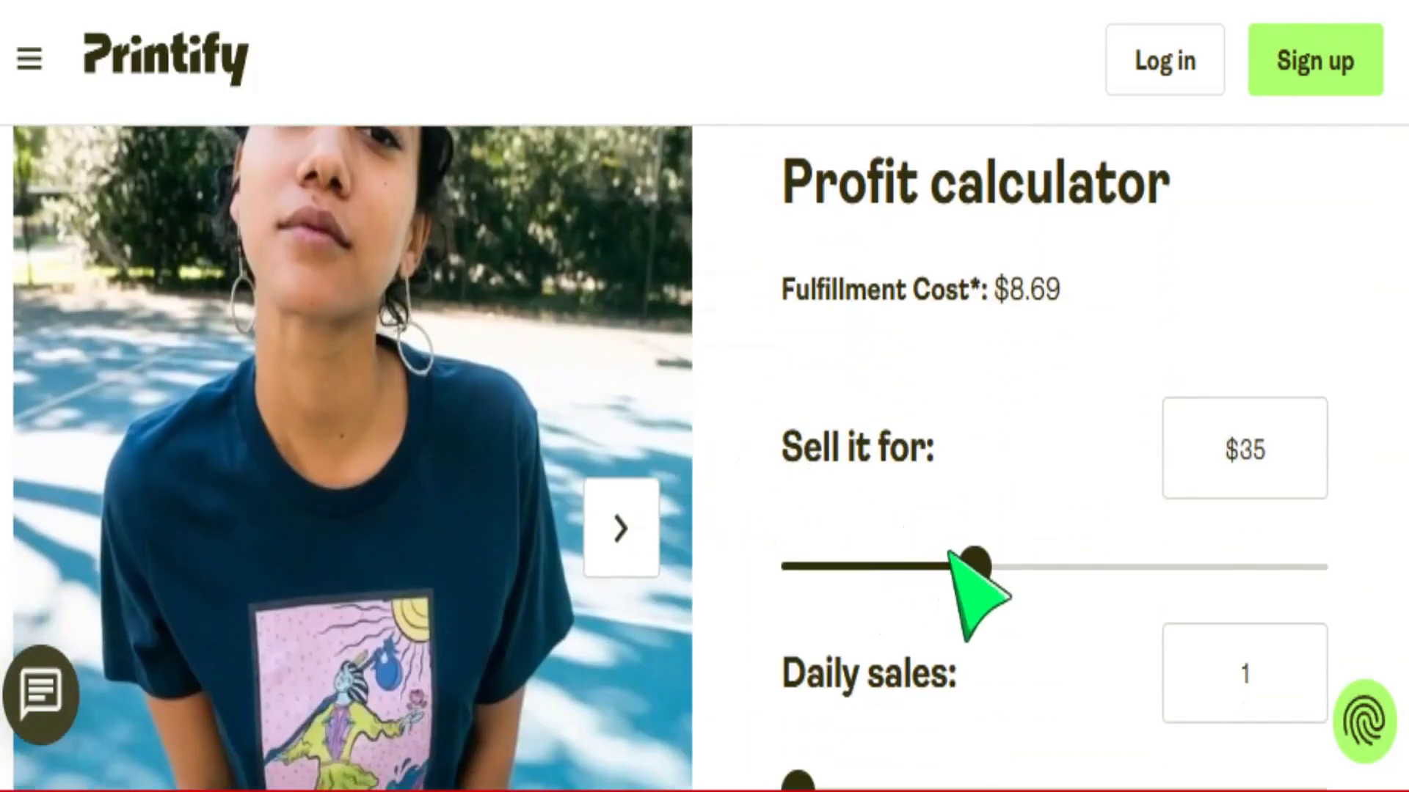
{"action": "left_click_drag", "start_coordinate": [953, 558], "coordinate": [1037, 576]}
{"action": "scroll", "coordinate": [1027, 575], "scroll_direction": "down", "scroll_amount": 5}
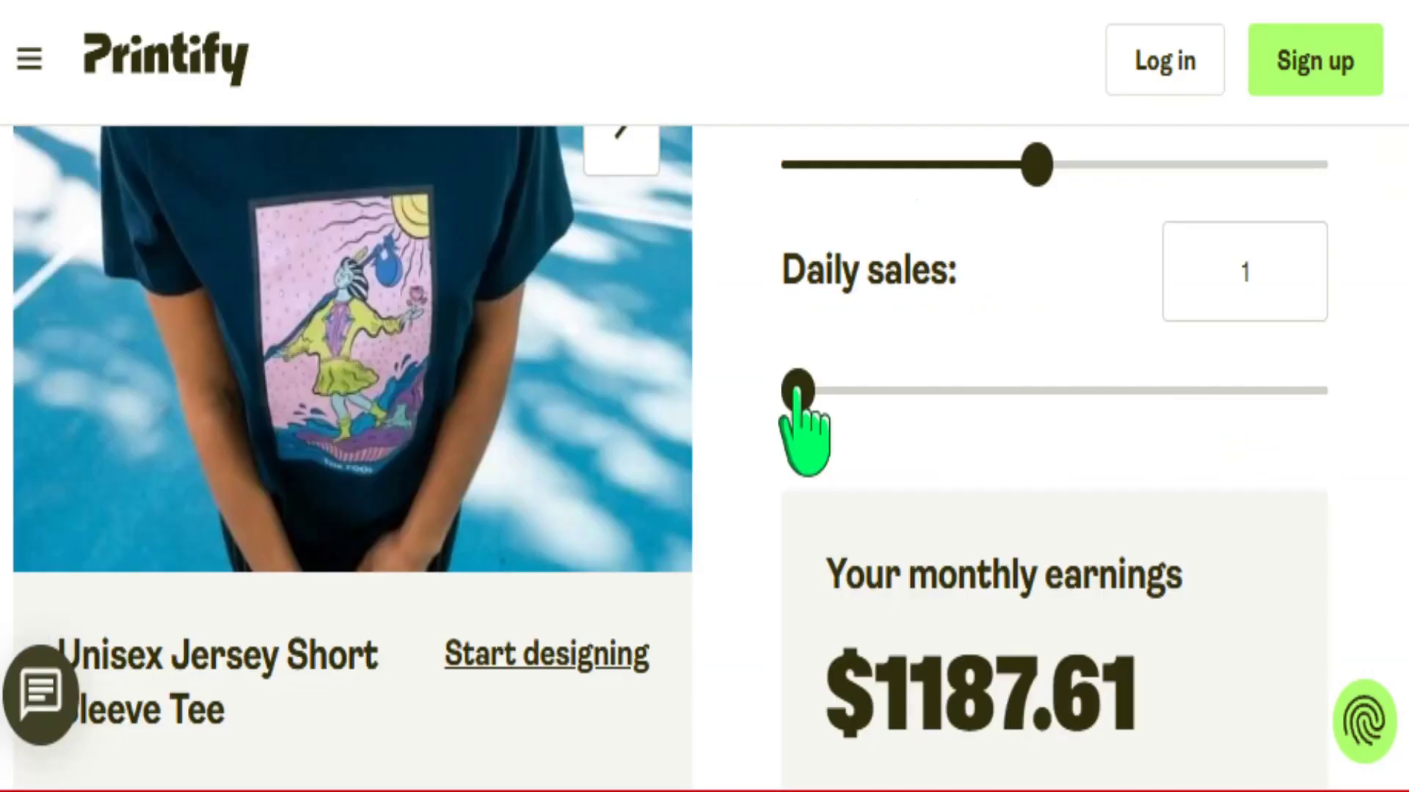
{"action": "left_click_drag", "start_coordinate": [798, 391], "coordinate": [855, 392]}
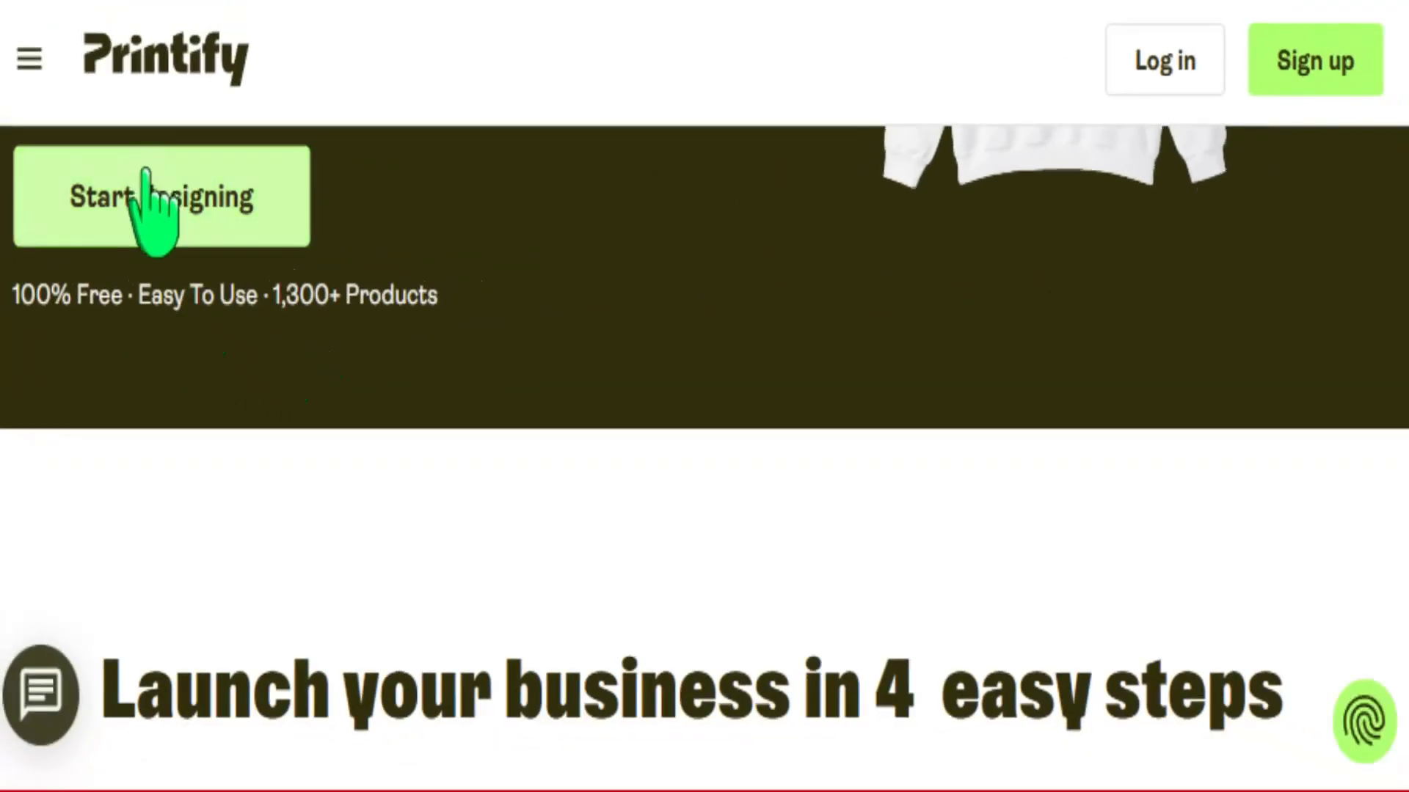
Start designing from the How Printify works section to reach the free account sign-up form.
{"action": "scroll", "coordinate": [37, 136], "scroll_direction": "up", "scroll_amount": 5}
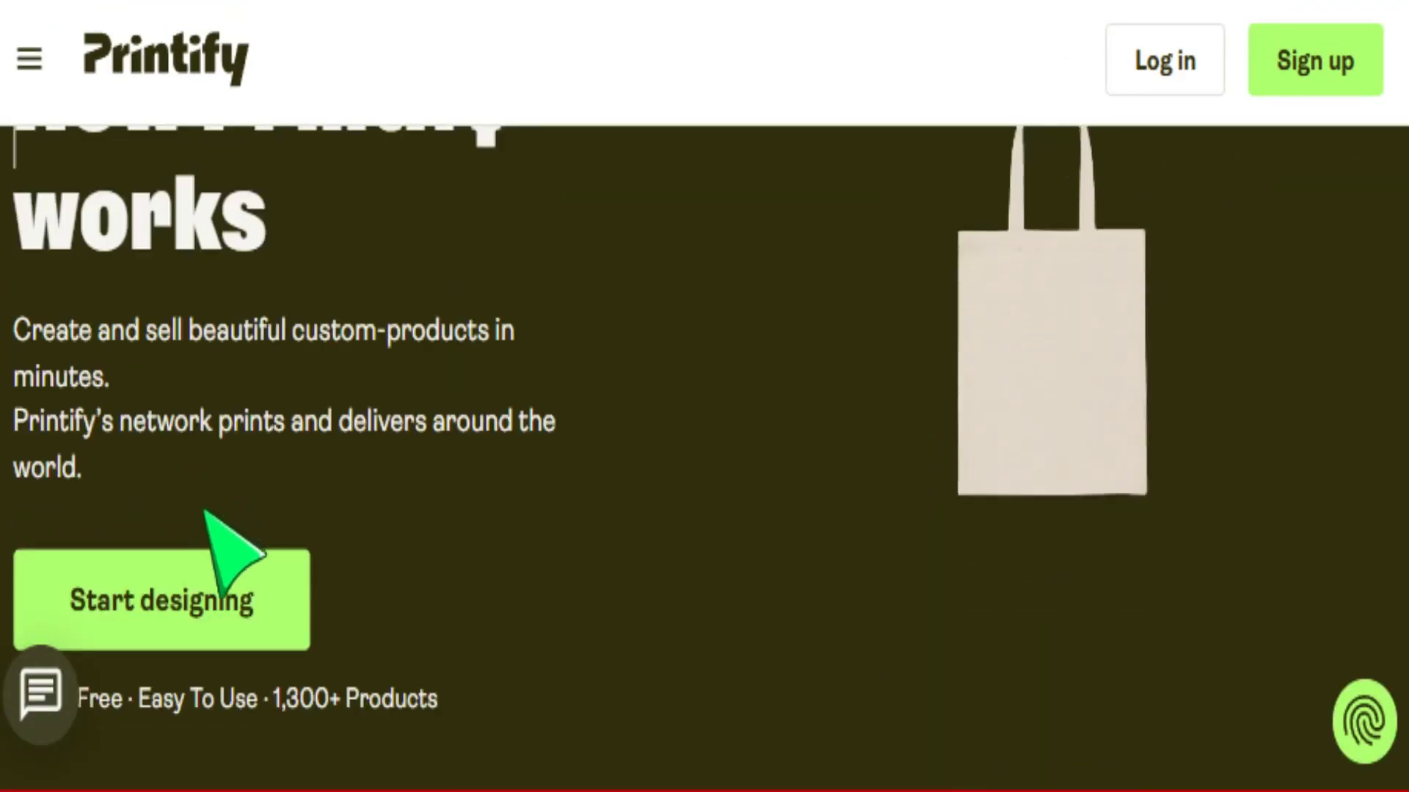
{"action": "scroll", "coordinate": [197, 514], "scroll_direction": "up", "scroll_amount": 3}
{"action": "scroll", "coordinate": [208, 562], "scroll_direction": "down", "scroll_amount": 3}
{"action": "left_click", "coordinate": [176, 611]}
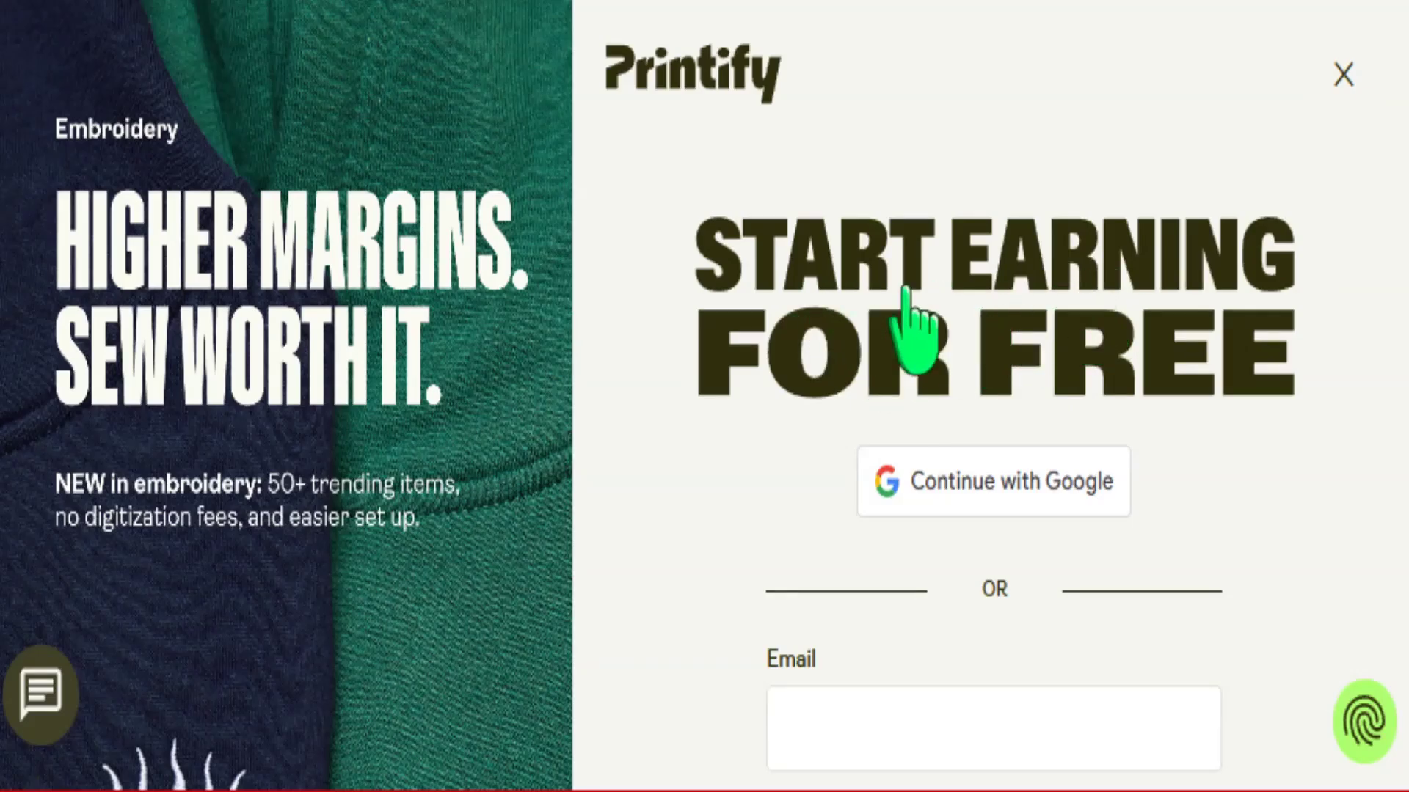
Close the sign-up form and review Printify's Free, Premium and Enterprise pricing plans.
{"action": "left_click", "coordinate": [1331, 88]}
{"action": "scroll", "coordinate": [587, 462], "scroll_direction": "down", "scroll_amount": 10}
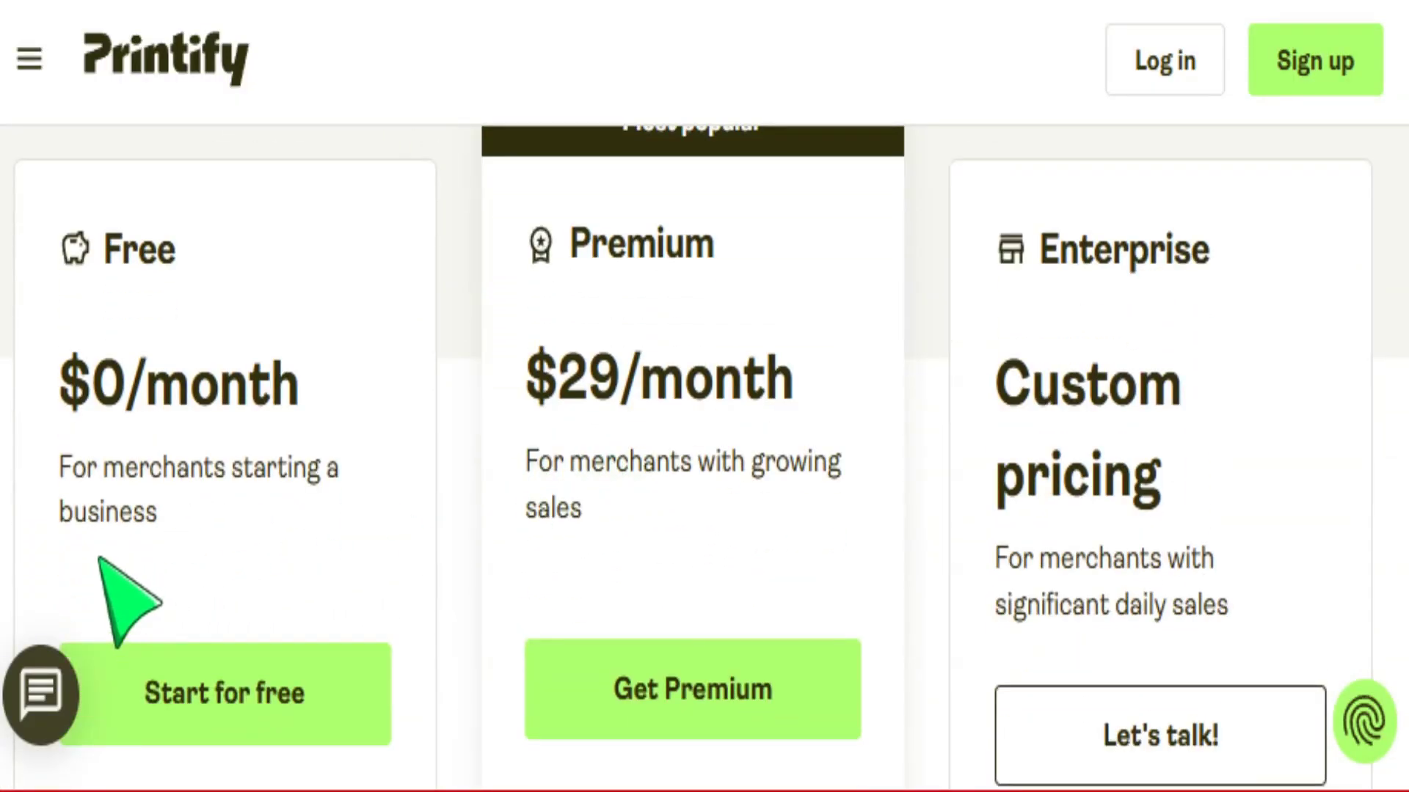
{"action": "left_click", "coordinate": [99, 558]}
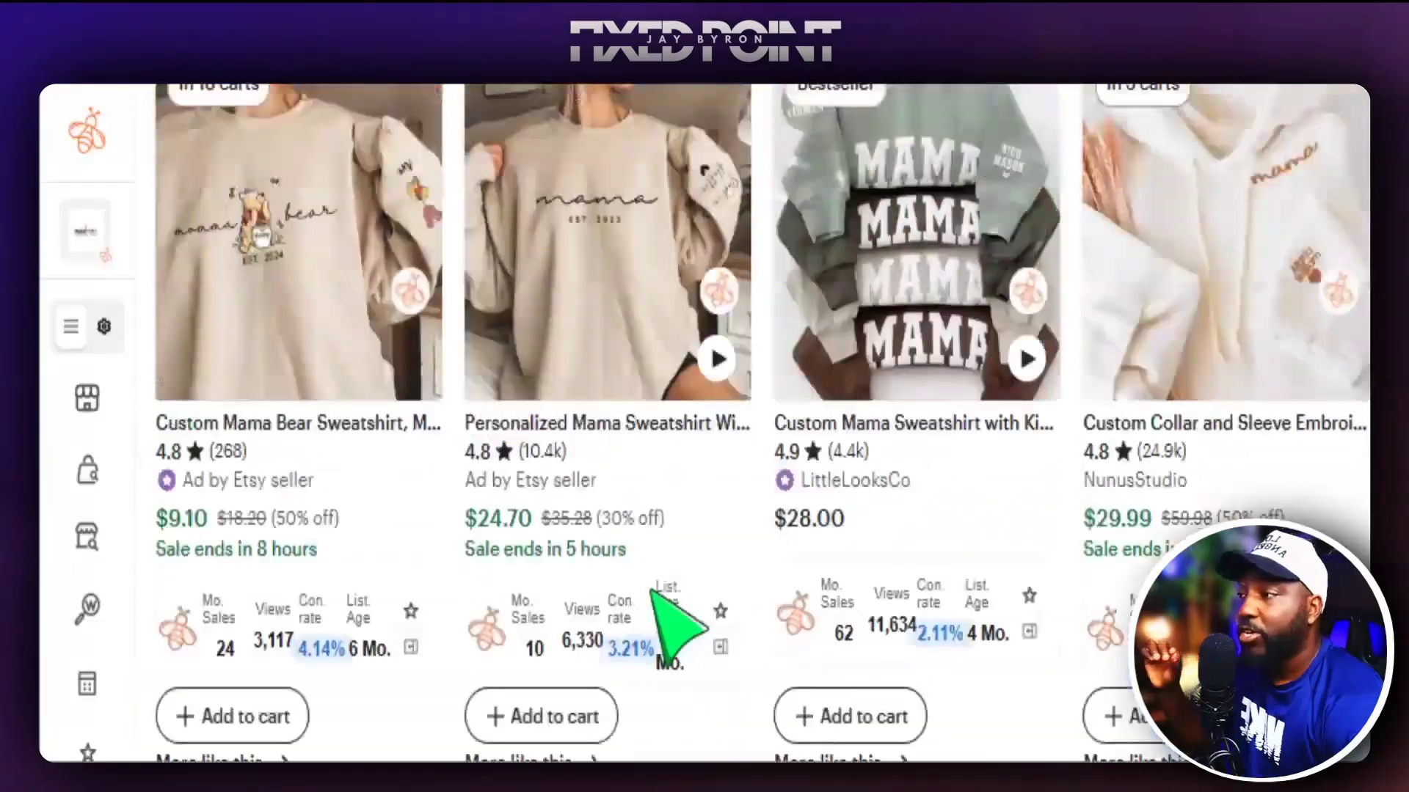
Switch to the Etsy search results and examine the custom mama sweatshirt listings with their monthly sales, views and conversion rates.
{"action": "scroll", "coordinate": [664, 579], "scroll_direction": "down", "scroll_amount": 10}
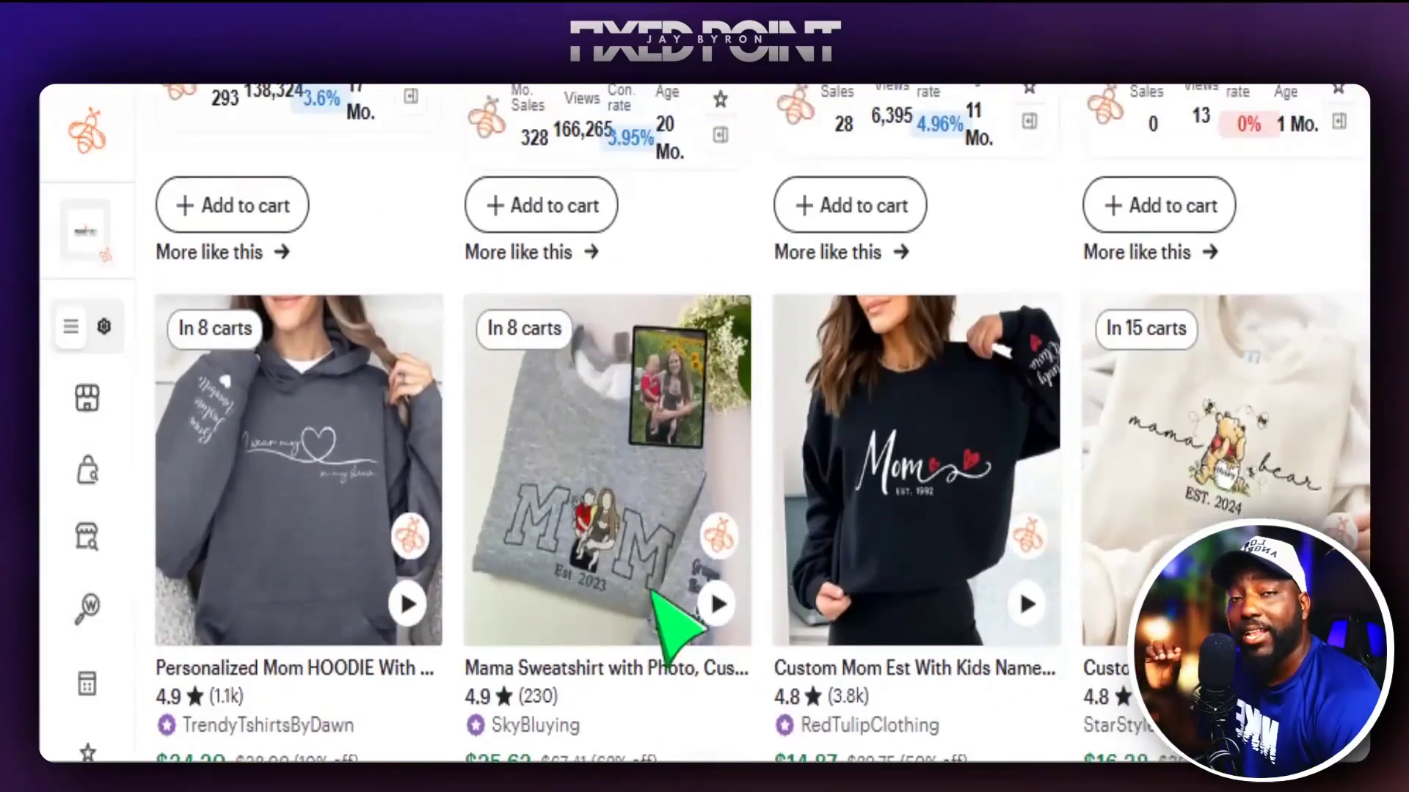
{"action": "scroll", "coordinate": [652, 591], "scroll_direction": "up", "scroll_amount": 12}
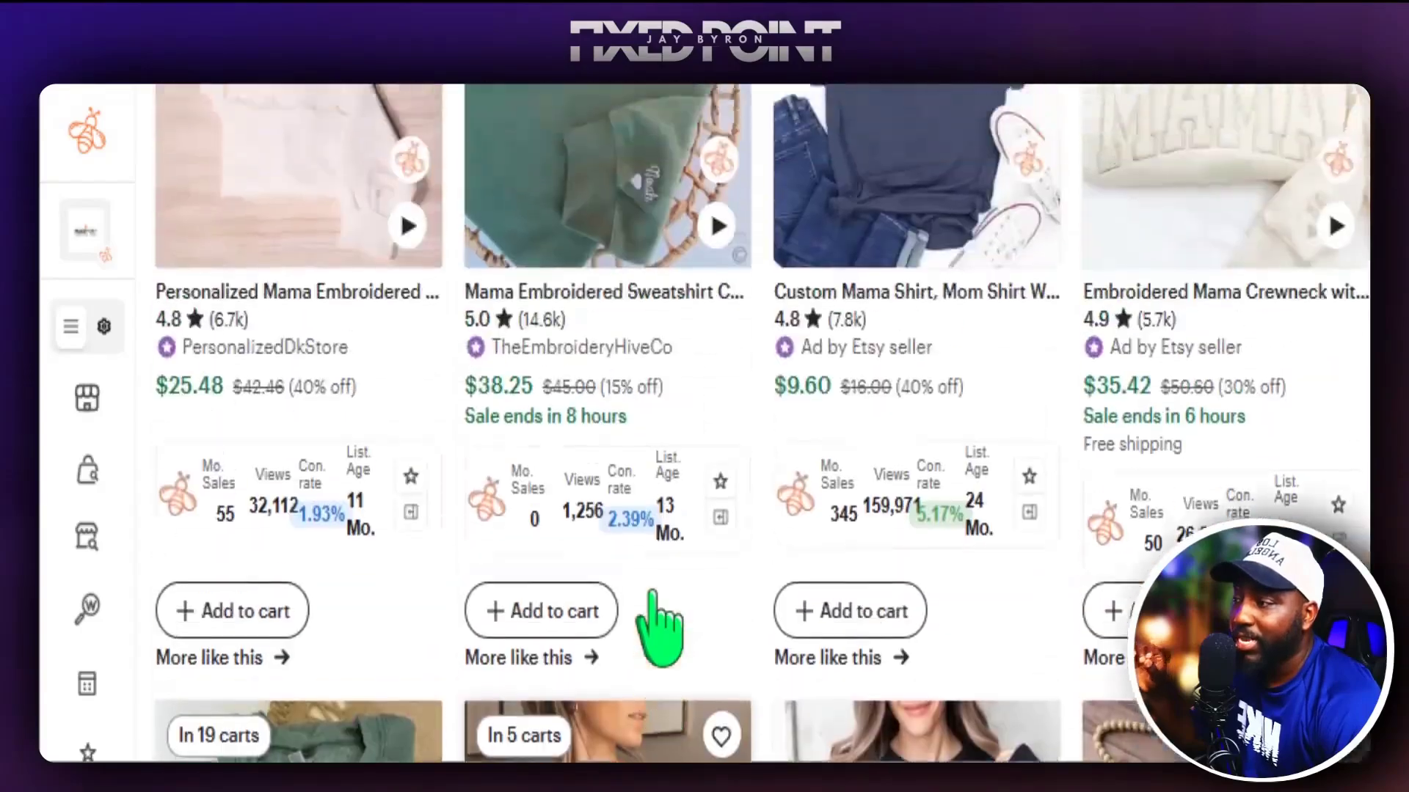
{"action": "scroll", "coordinate": [652, 597], "scroll_direction": "up", "scroll_amount": 12}
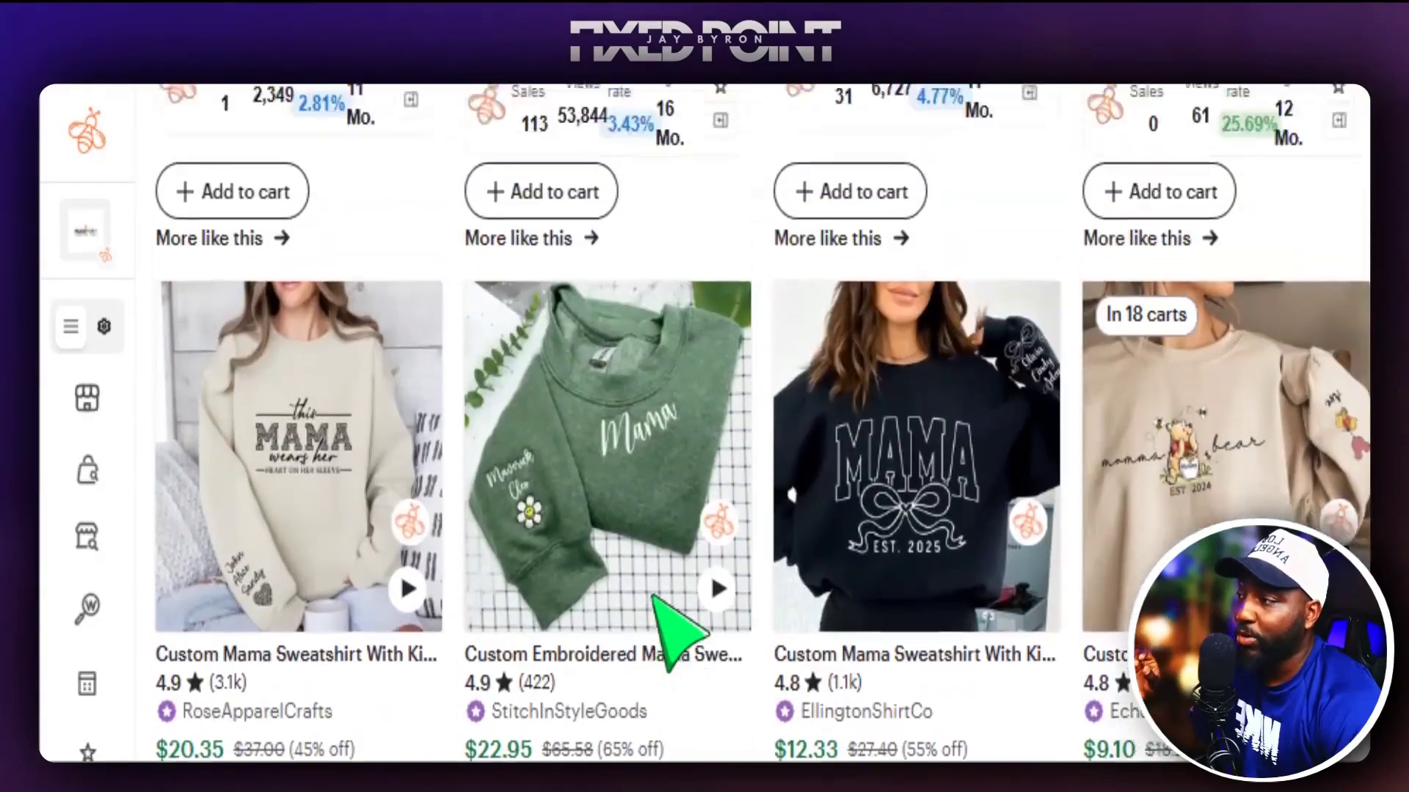
{"action": "scroll", "coordinate": [658, 638], "scroll_direction": "up", "scroll_amount": 4}
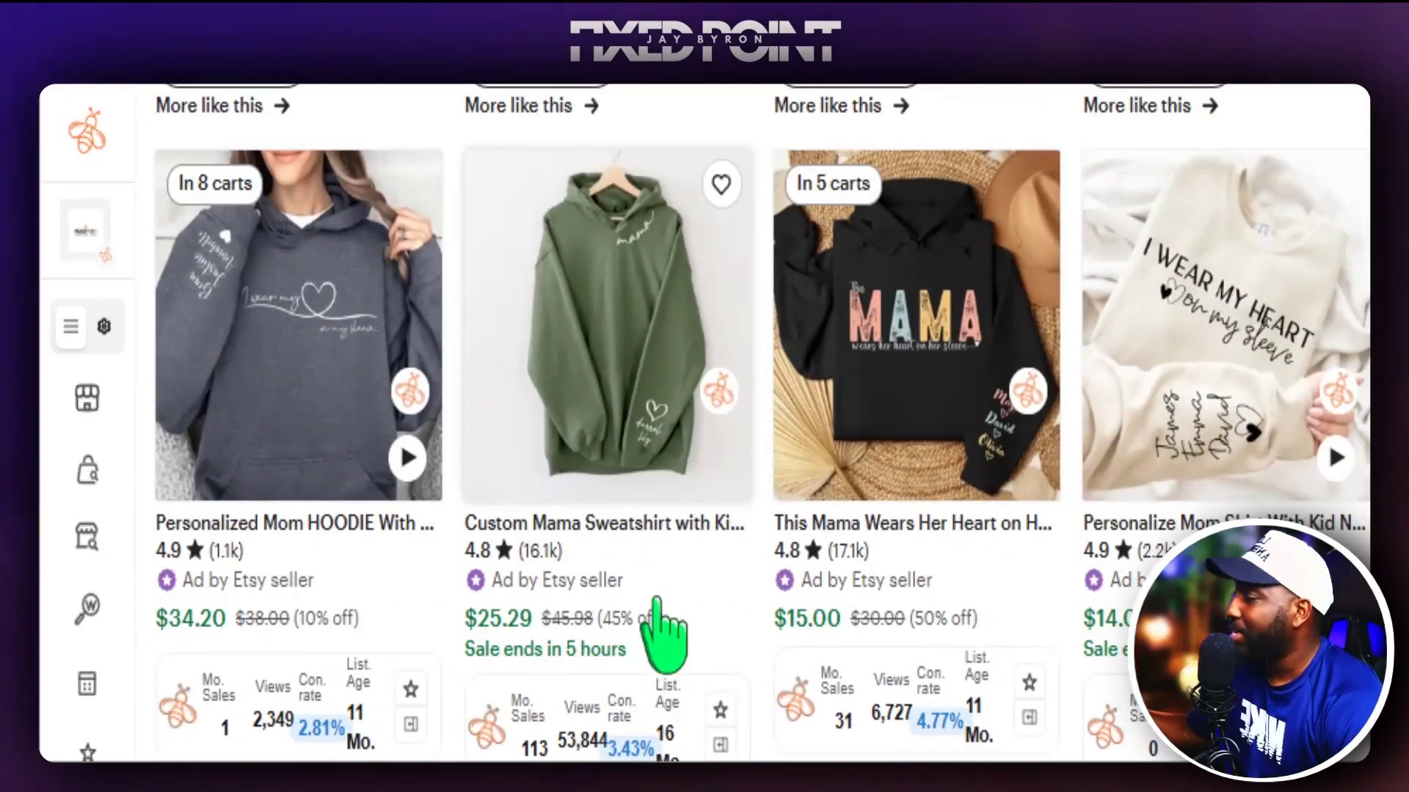
{"action": "scroll", "coordinate": [661, 642], "scroll_direction": "up", "scroll_amount": 3}
{"action": "scroll", "coordinate": [661, 631], "scroll_direction": "up", "scroll_amount": 5}
{"action": "scroll", "coordinate": [661, 631], "scroll_direction": "up", "scroll_amount": 5}
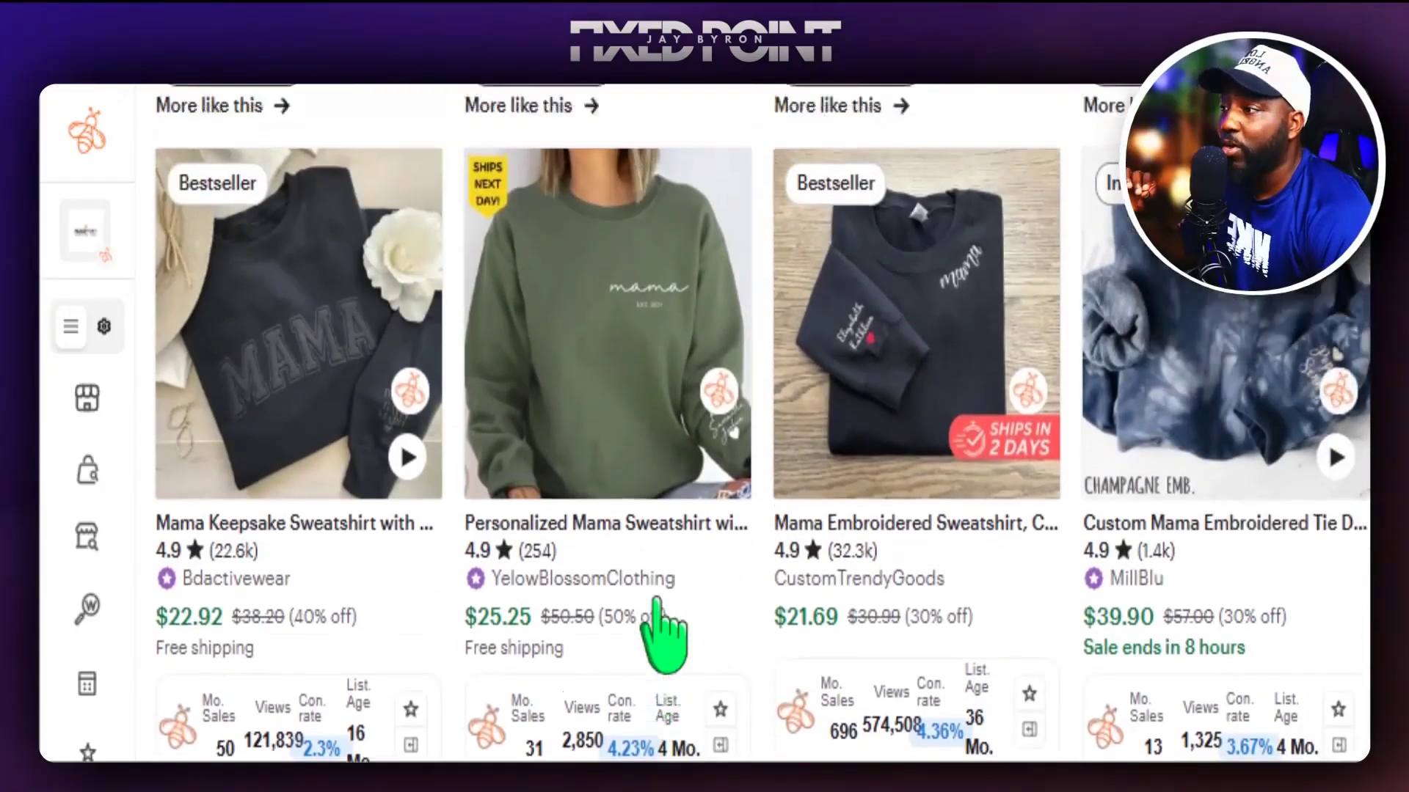
{"action": "scroll", "coordinate": [660, 600], "scroll_direction": "down", "scroll_amount": 5}
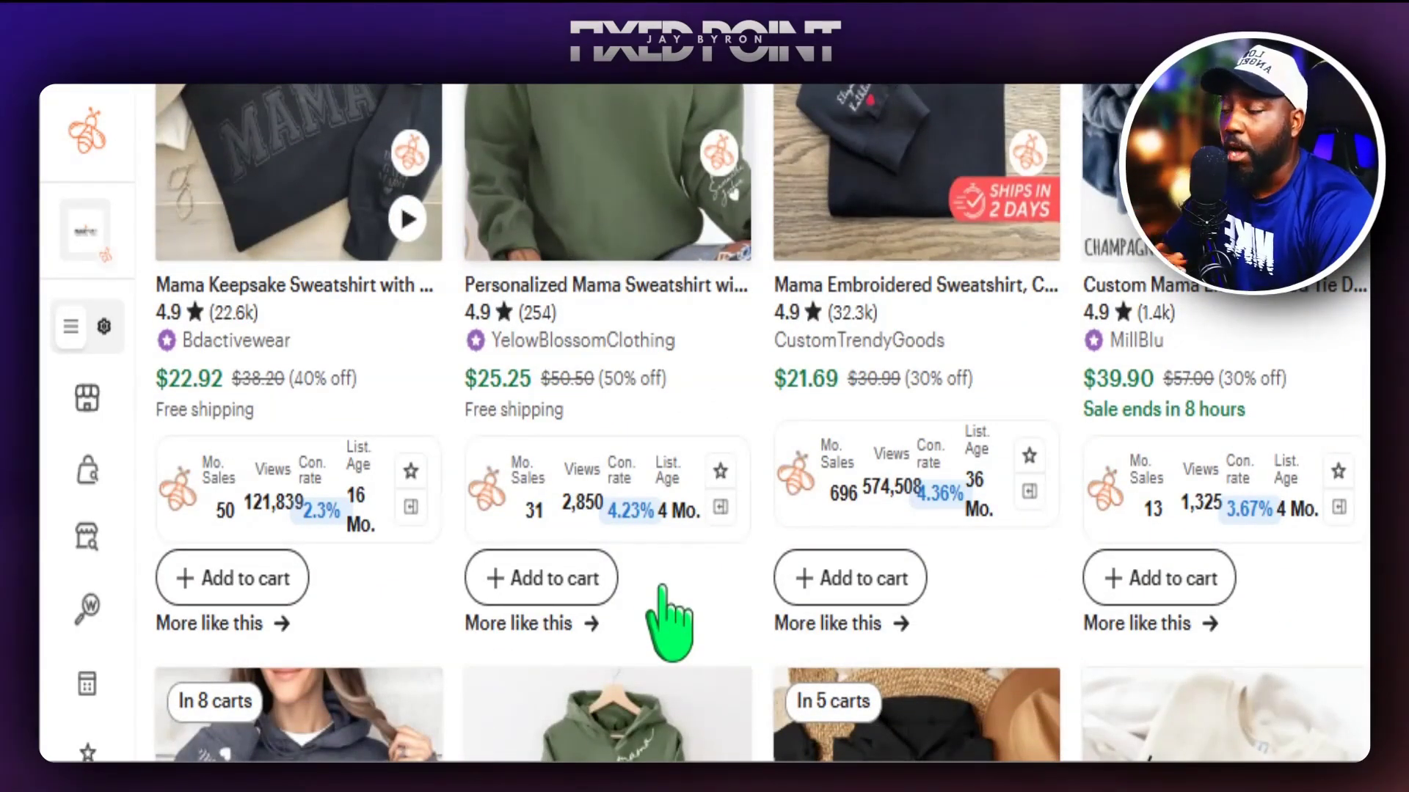
Browse further mama sweatshirt listings in the Etsy results and inspect the bestselling "This Mama wears her heart on her sleeve" listing's sales statistics and design.
{"action": "scroll", "coordinate": [669, 525], "scroll_direction": "up", "scroll_amount": 2}
{"action": "scroll", "coordinate": [726, 470], "scroll_direction": "down", "scroll_amount": 5}
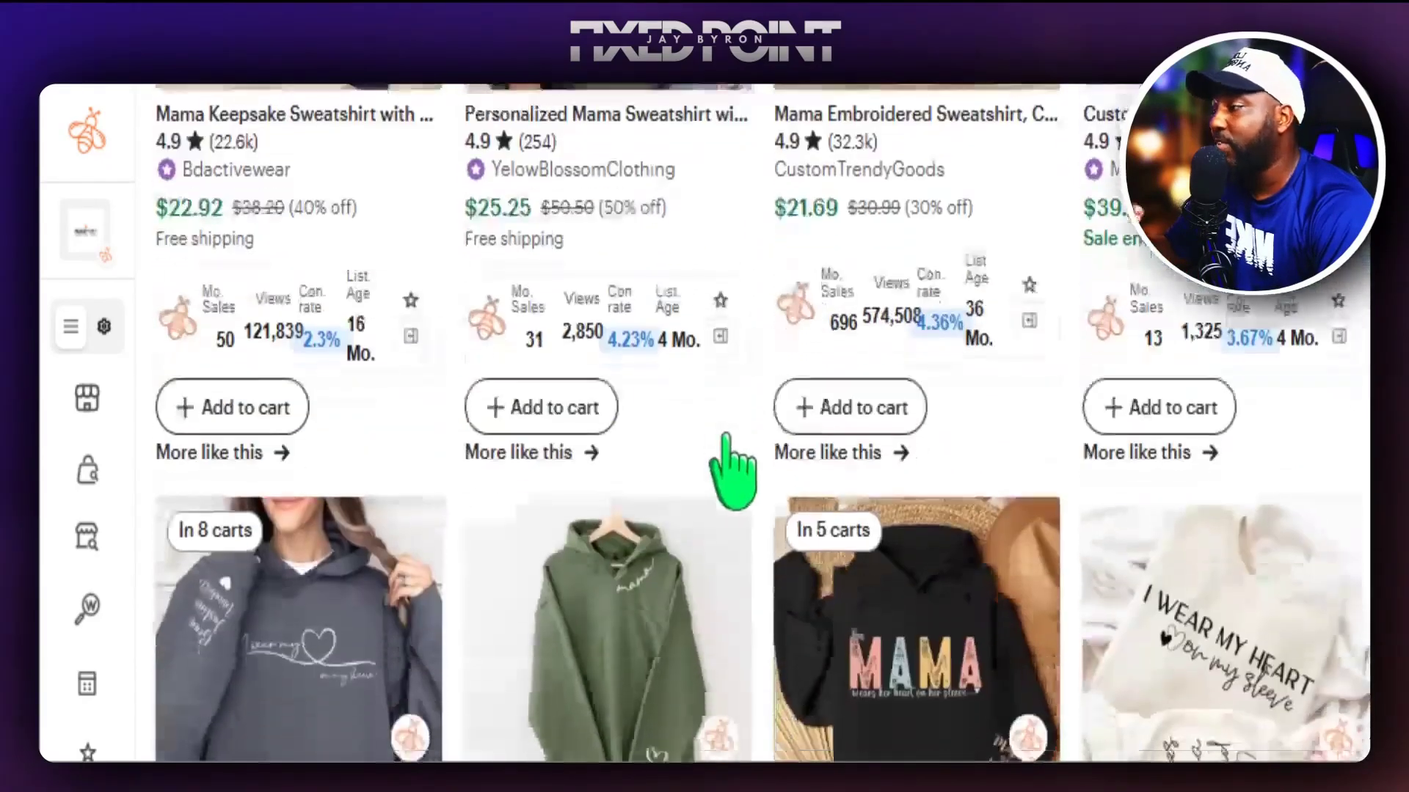
{"action": "scroll", "coordinate": [737, 475], "scroll_direction": "down", "scroll_amount": 3}
{"action": "scroll", "coordinate": [779, 484], "scroll_direction": "down", "scroll_amount": 8}
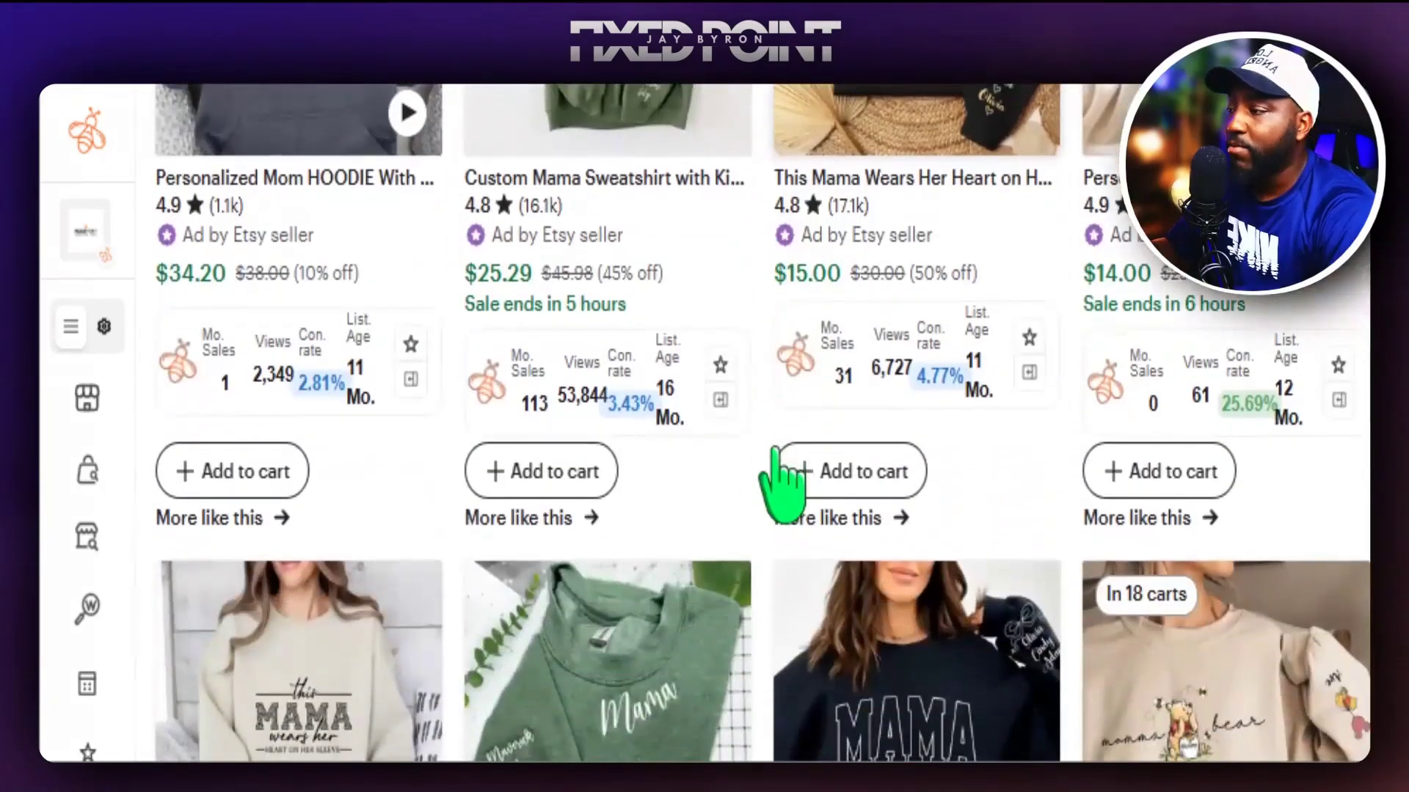
{"action": "scroll", "coordinate": [781, 480], "scroll_direction": "down", "scroll_amount": 2}
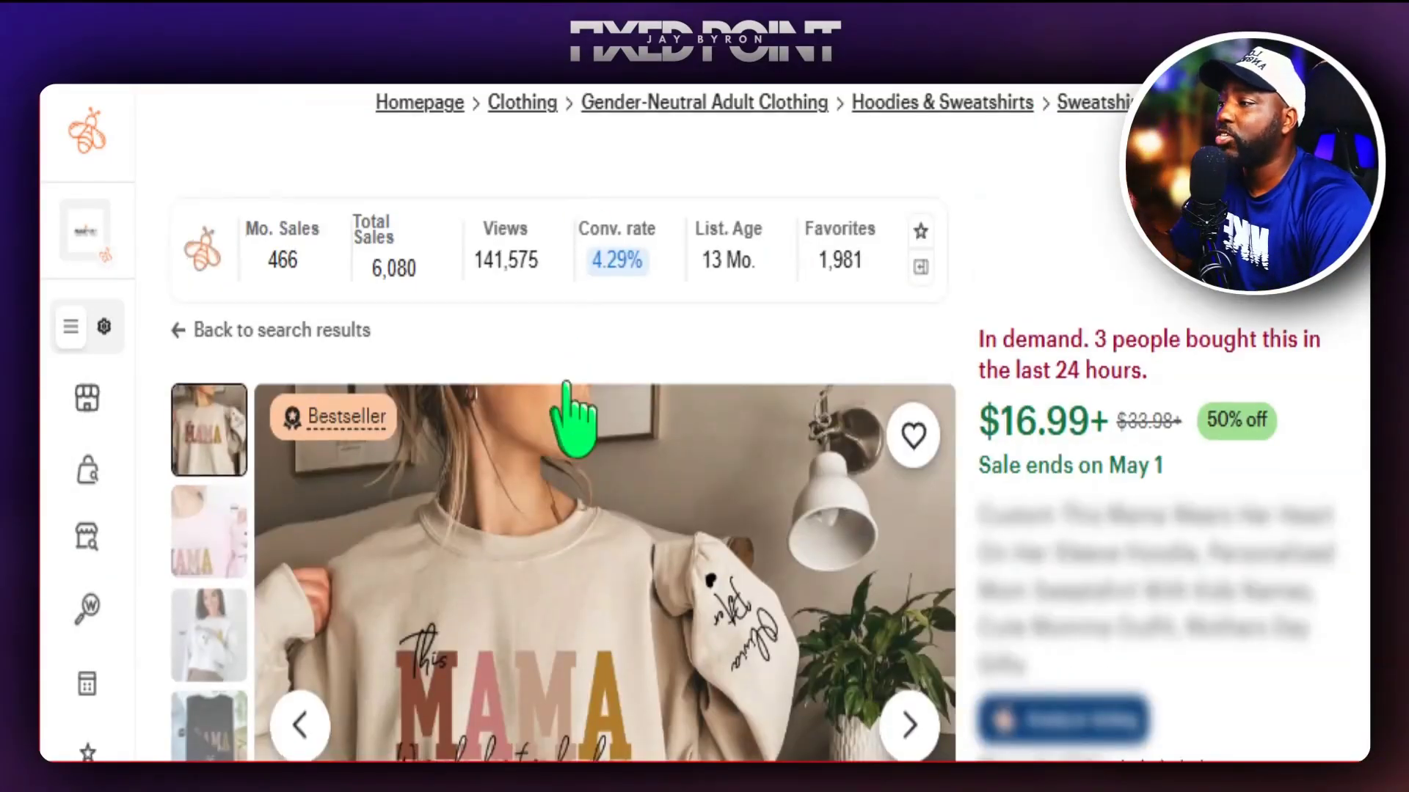
{"action": "scroll", "coordinate": [567, 400], "scroll_direction": "down", "scroll_amount": 4}
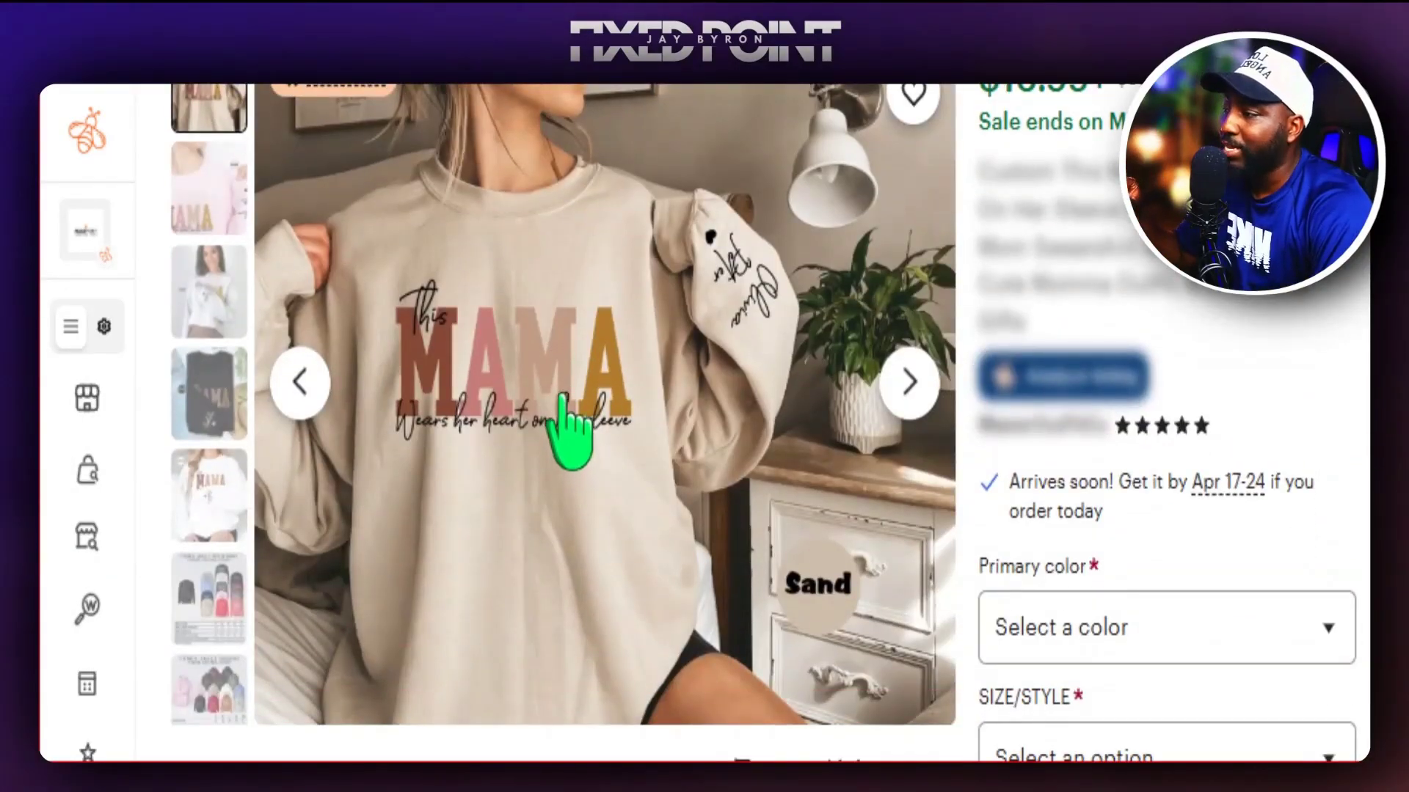
{"action": "scroll", "coordinate": [565, 399], "scroll_direction": "up", "scroll_amount": 2}
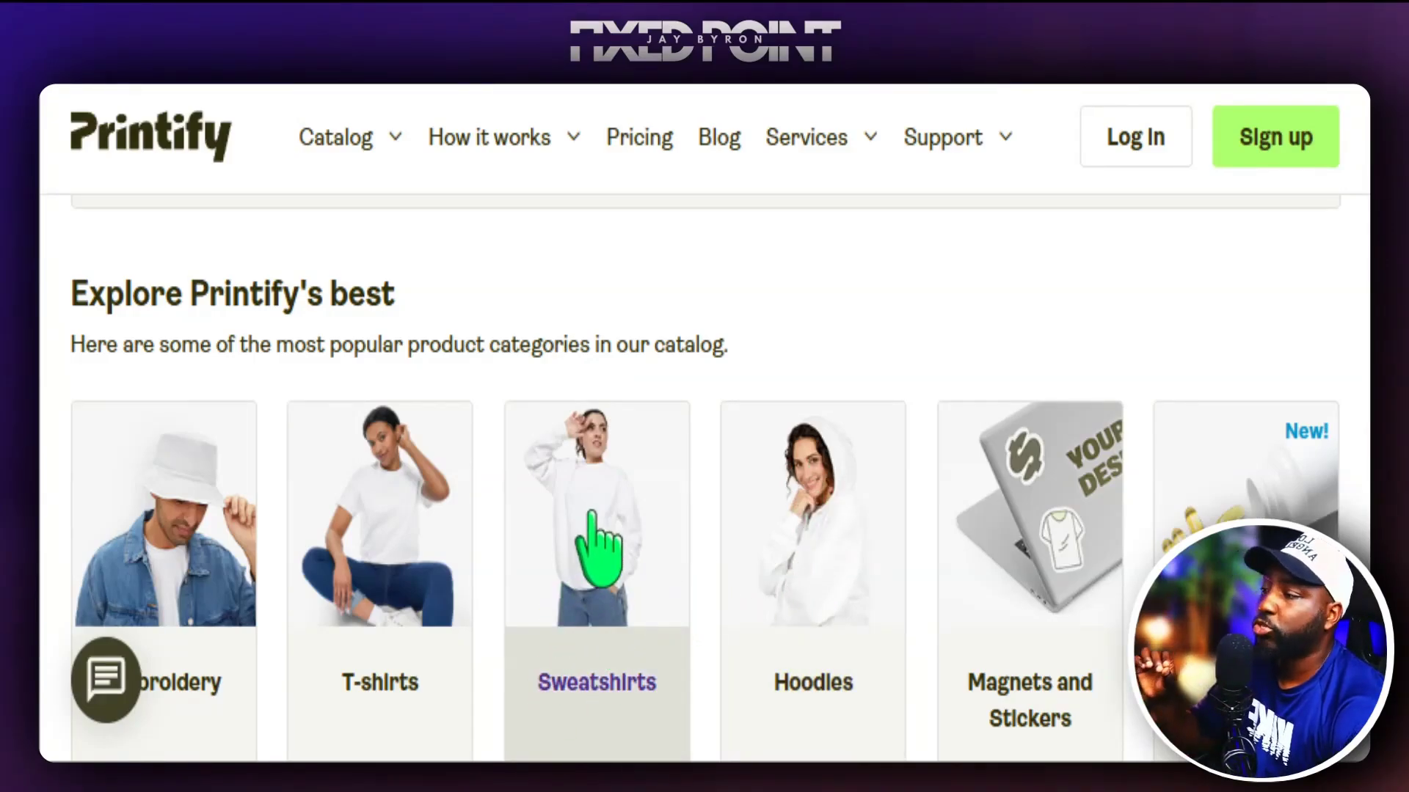
Switch to Printify and open the Gildan 18000 Unisex Heavy Blend Crewneck Sweatshirt from the women's sweatshirts catalog.
{"action": "left_click", "coordinate": [331, 125]}
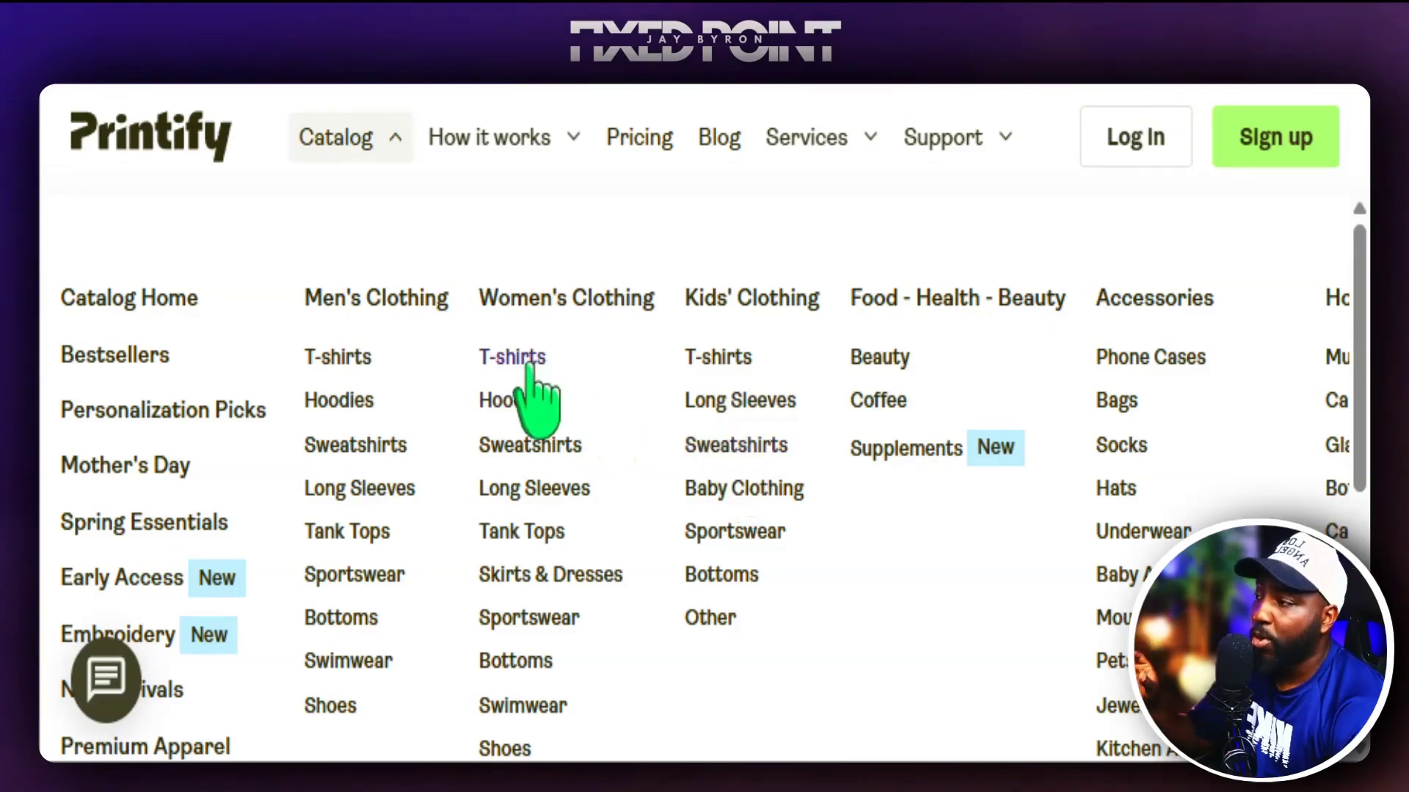
{"action": "left_click", "coordinate": [558, 450]}
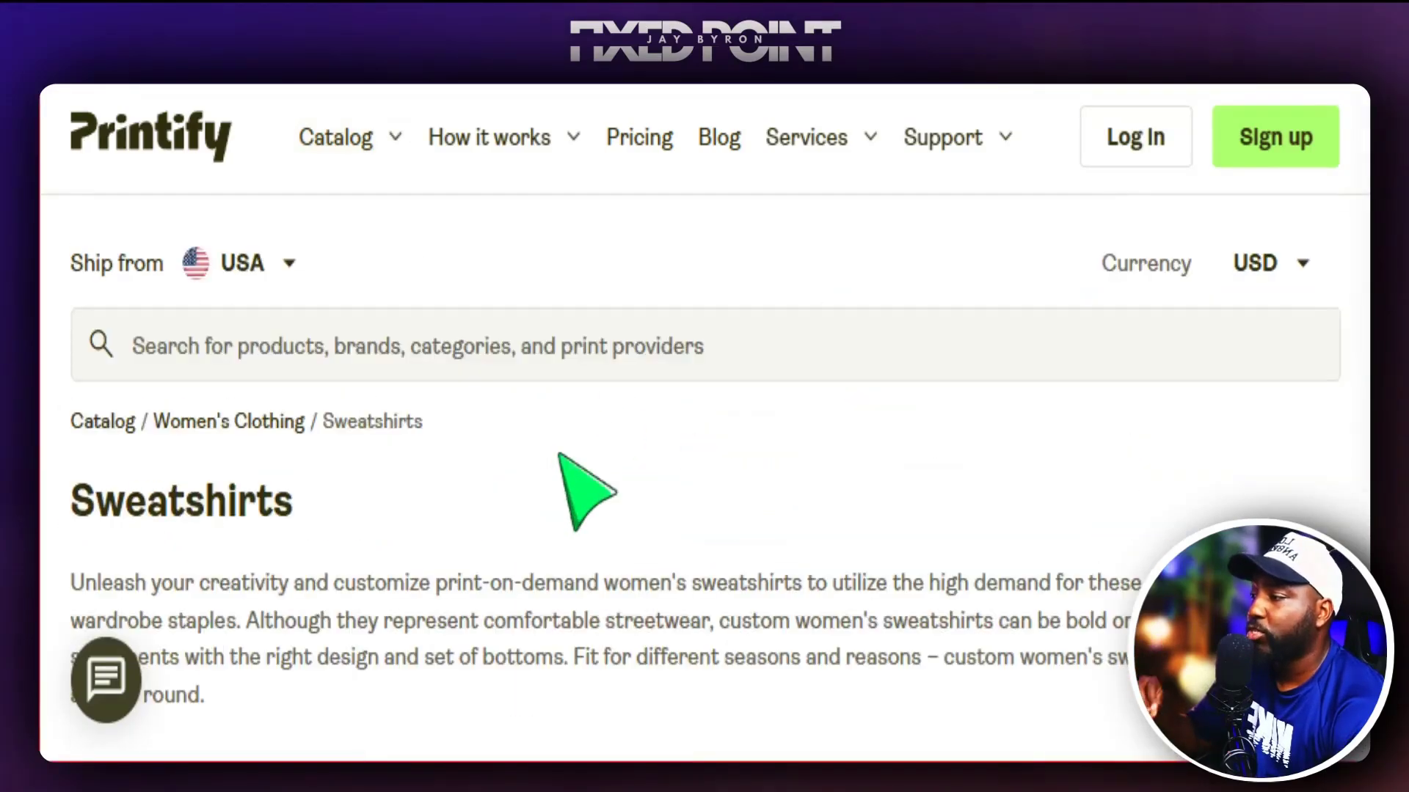
{"action": "scroll", "coordinate": [638, 484], "scroll_direction": "down", "scroll_amount": 10}
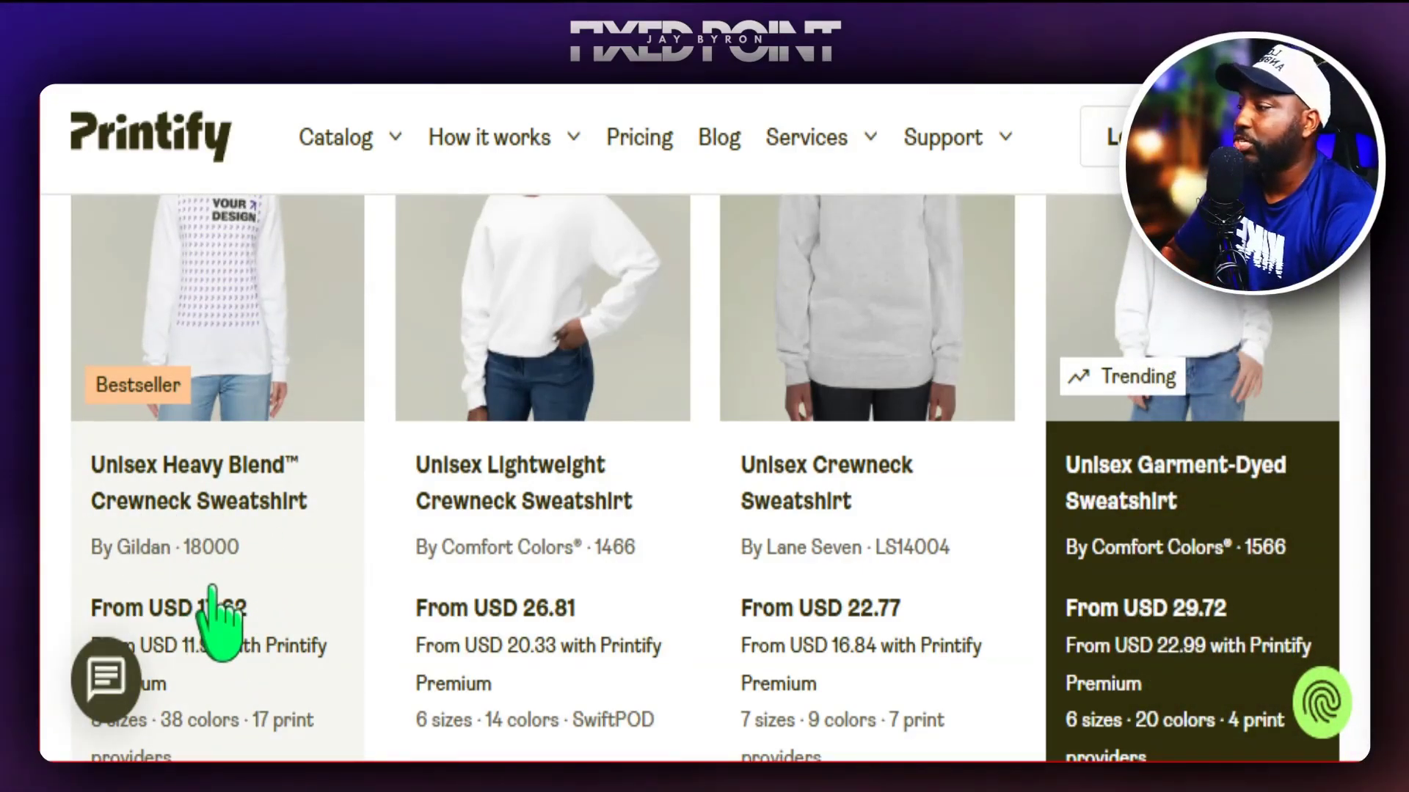
{"action": "left_click", "coordinate": [219, 361]}
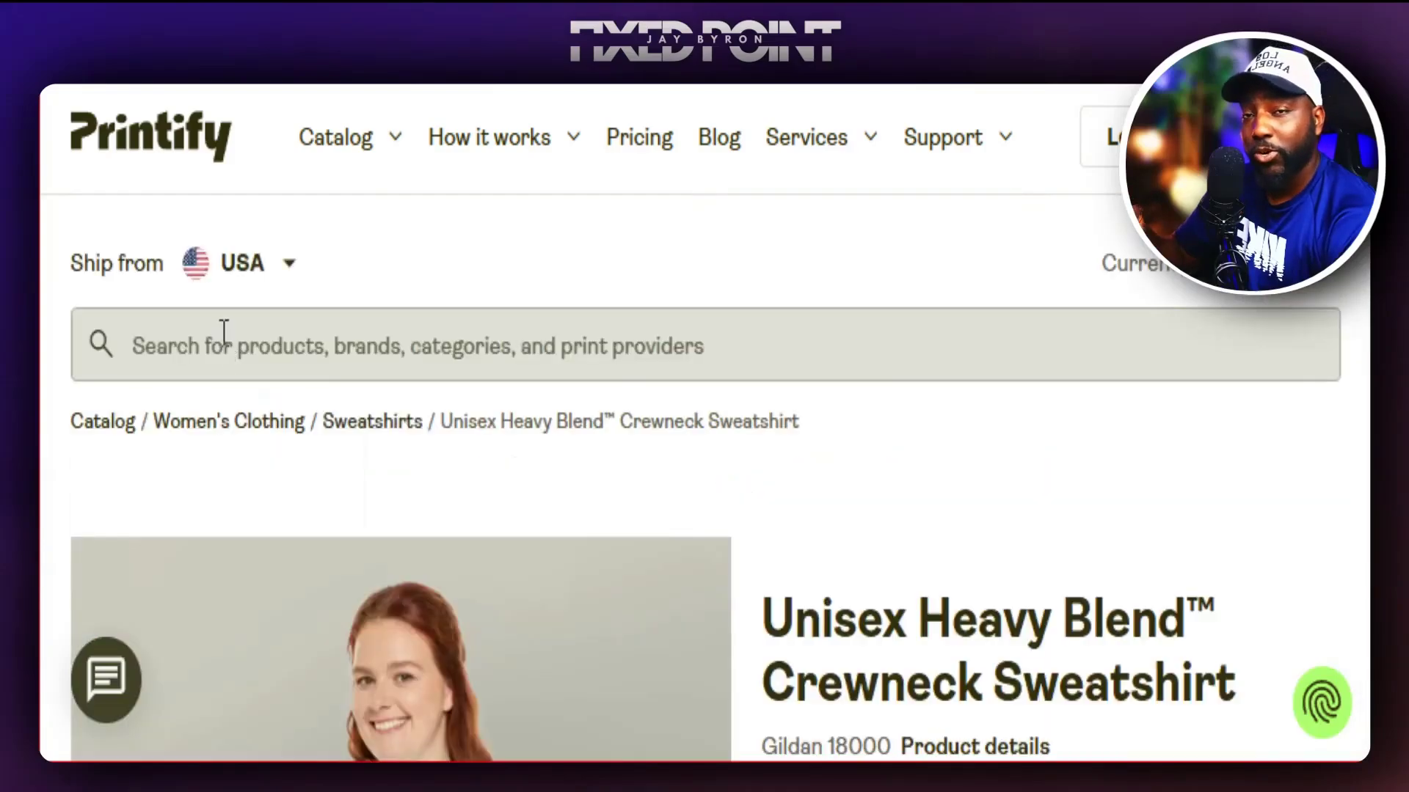
Compare the local USA print providers' prices, shipping, print areas, sizes and colors, including Monster Digital and SwiftPOD.
{"action": "scroll", "coordinate": [619, 523], "scroll_direction": "down", "scroll_amount": 10}
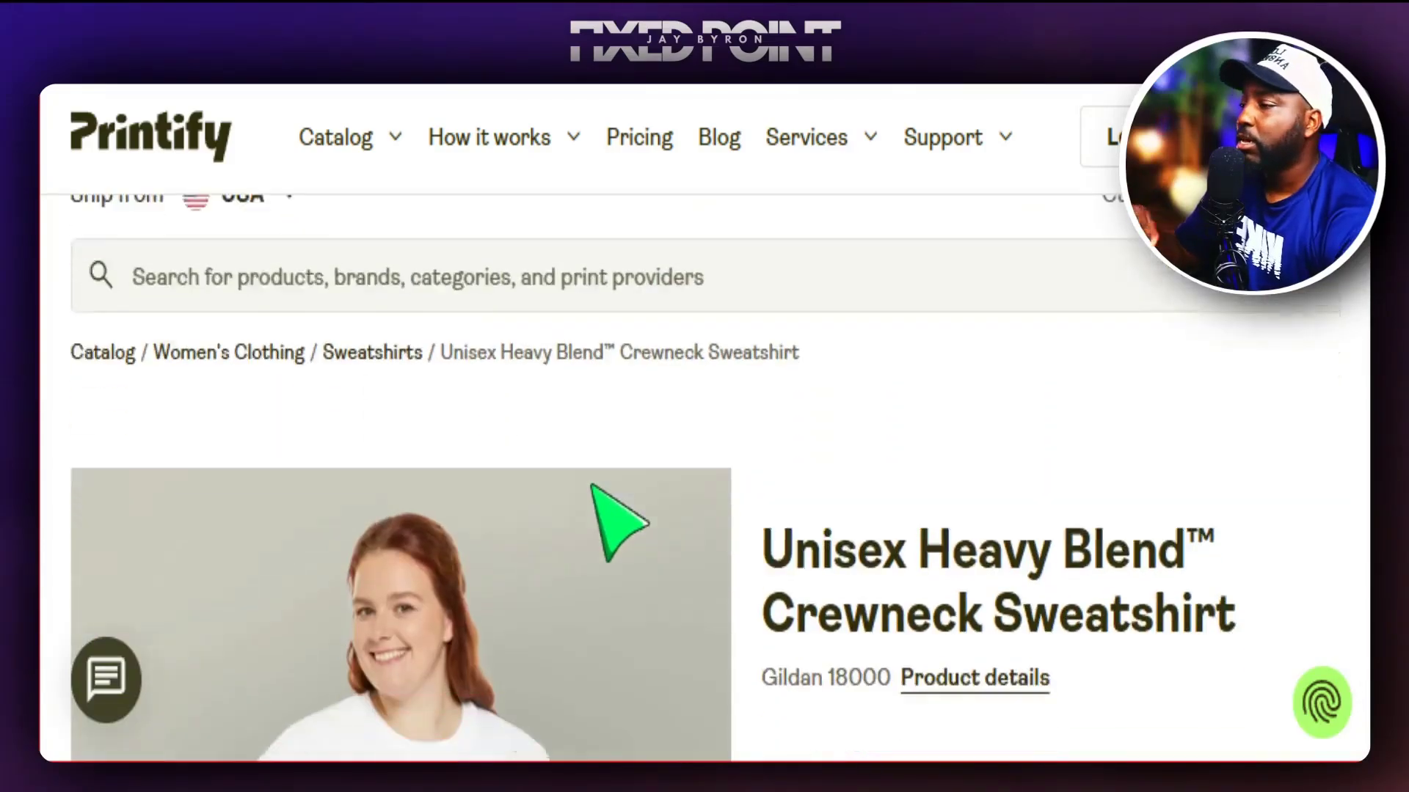
{"action": "scroll", "coordinate": [568, 471], "scroll_direction": "down", "scroll_amount": 5}
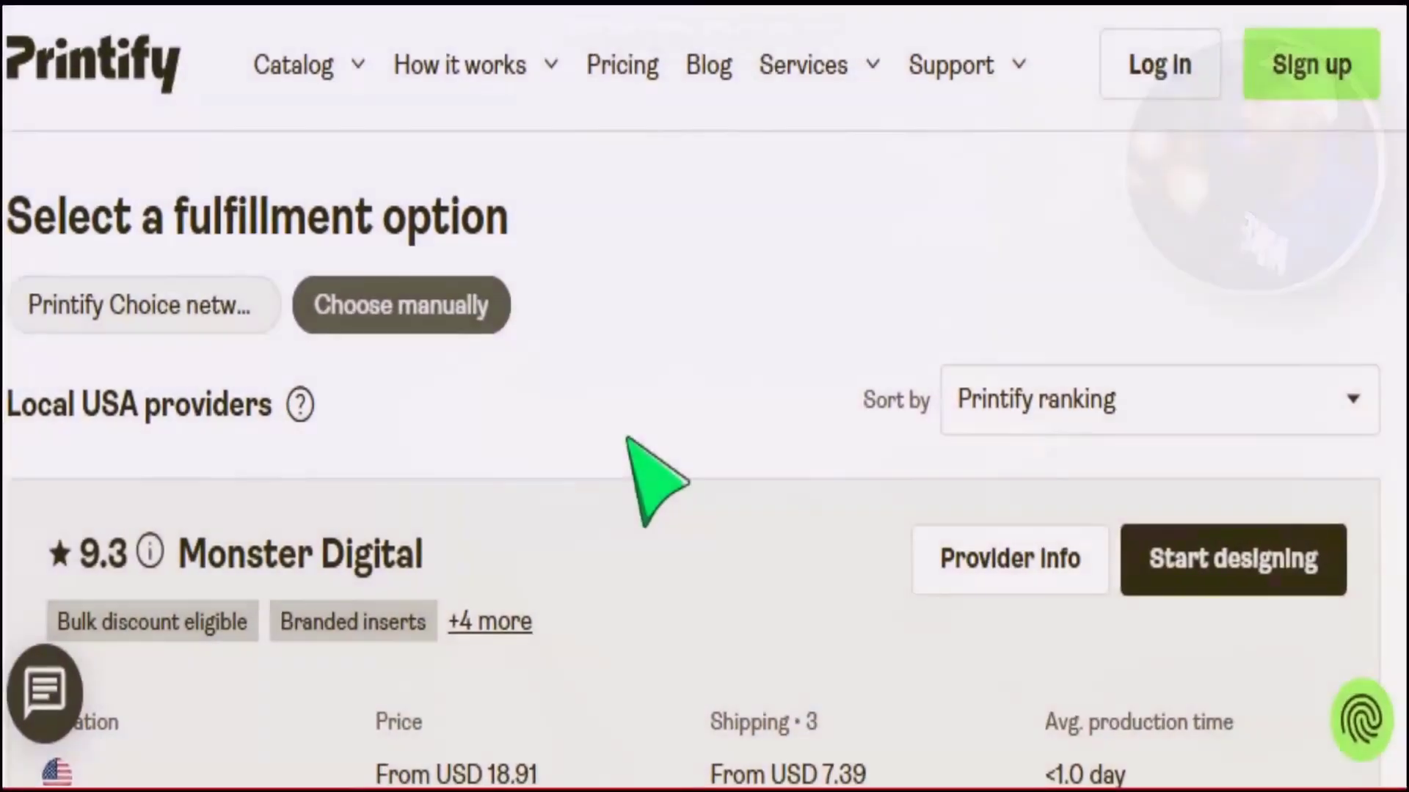
{"action": "scroll", "coordinate": [638, 480], "scroll_direction": "down", "scroll_amount": 2}
{"action": "scroll", "coordinate": [628, 438], "scroll_direction": "down", "scroll_amount": 5}
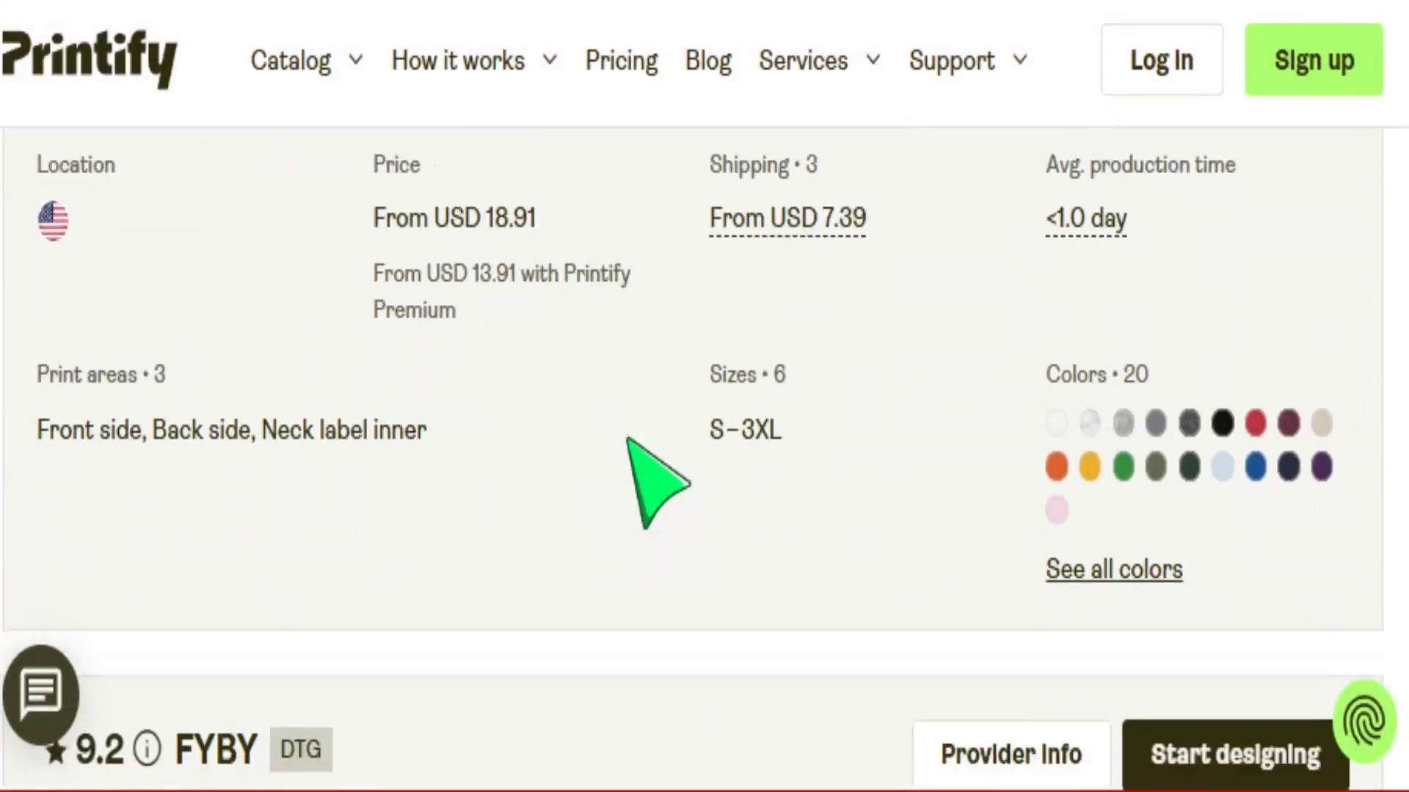
{"action": "scroll", "coordinate": [424, 518], "scroll_direction": "up", "scroll_amount": 6}
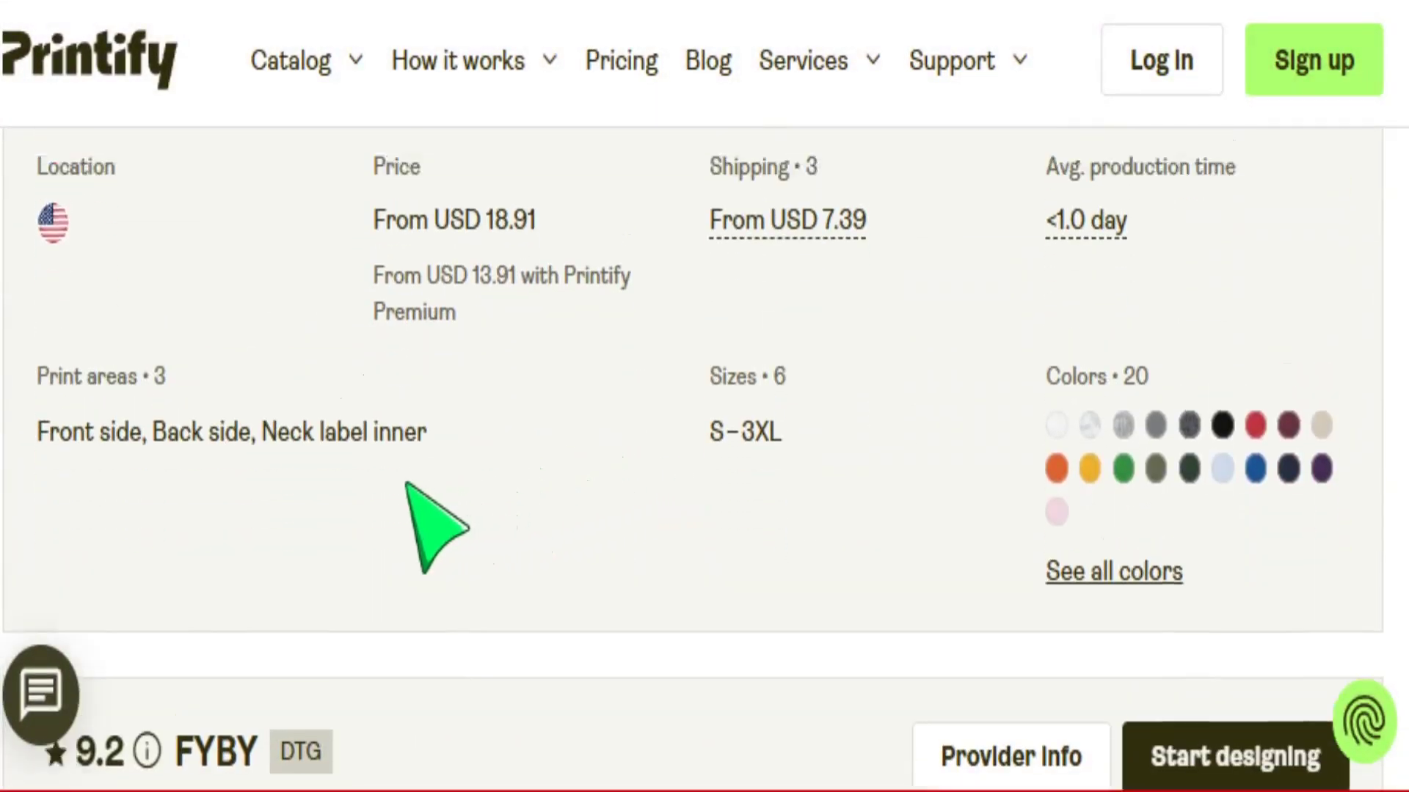
{"action": "scroll", "coordinate": [309, 419], "scroll_direction": "down", "scroll_amount": 3}
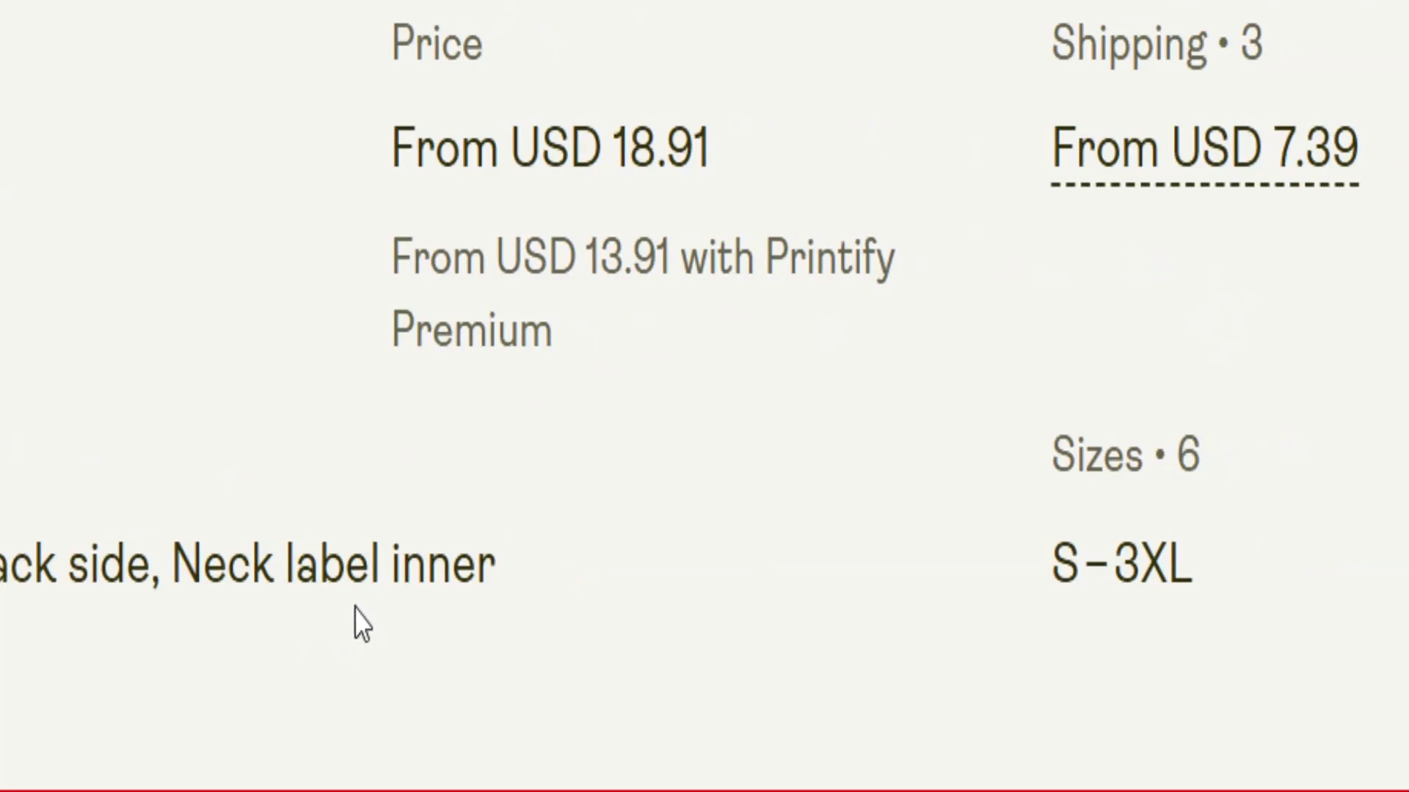
{"action": "scroll", "coordinate": [499, 587], "scroll_direction": "down", "scroll_amount": 5}
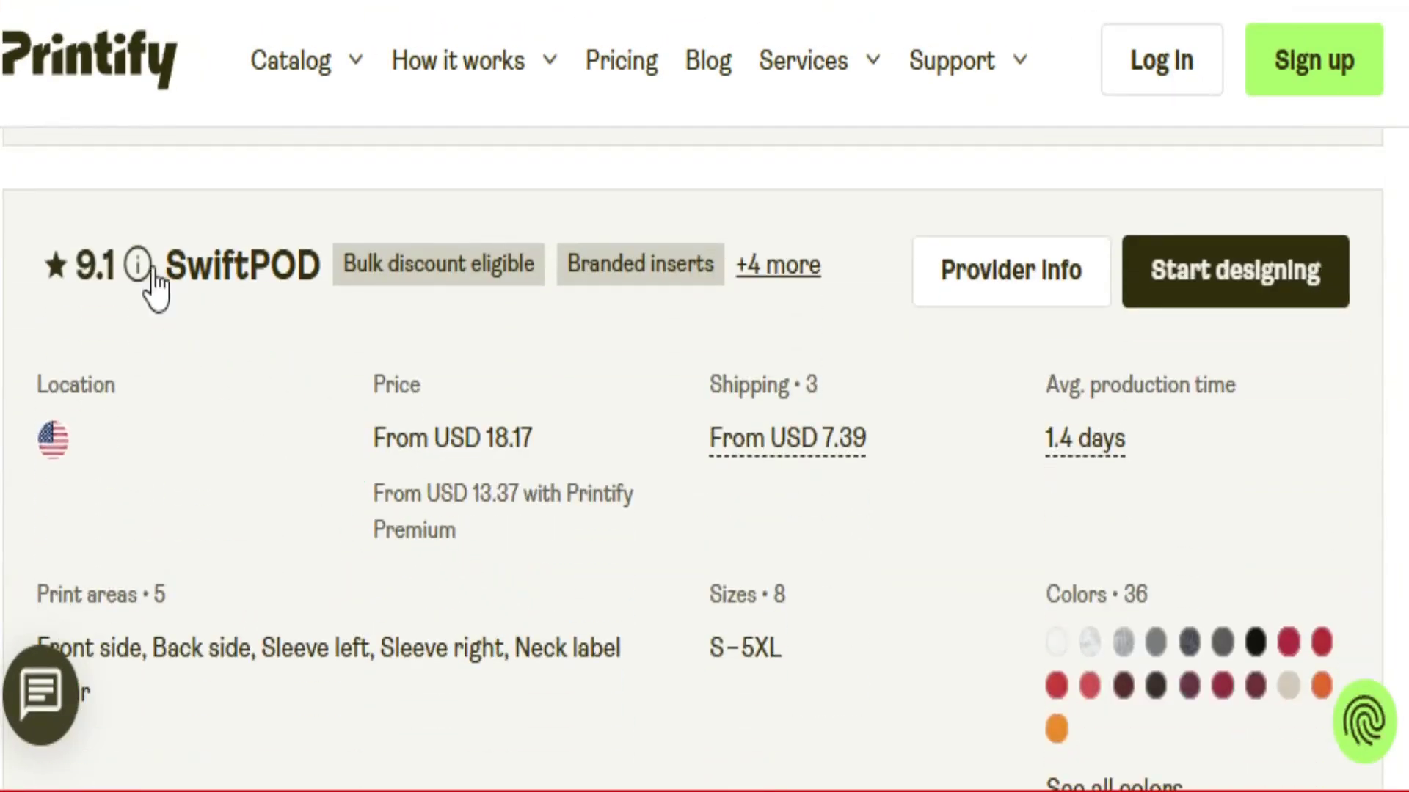
{"action": "scroll", "coordinate": [191, 367], "scroll_direction": "down", "scroll_amount": 3}
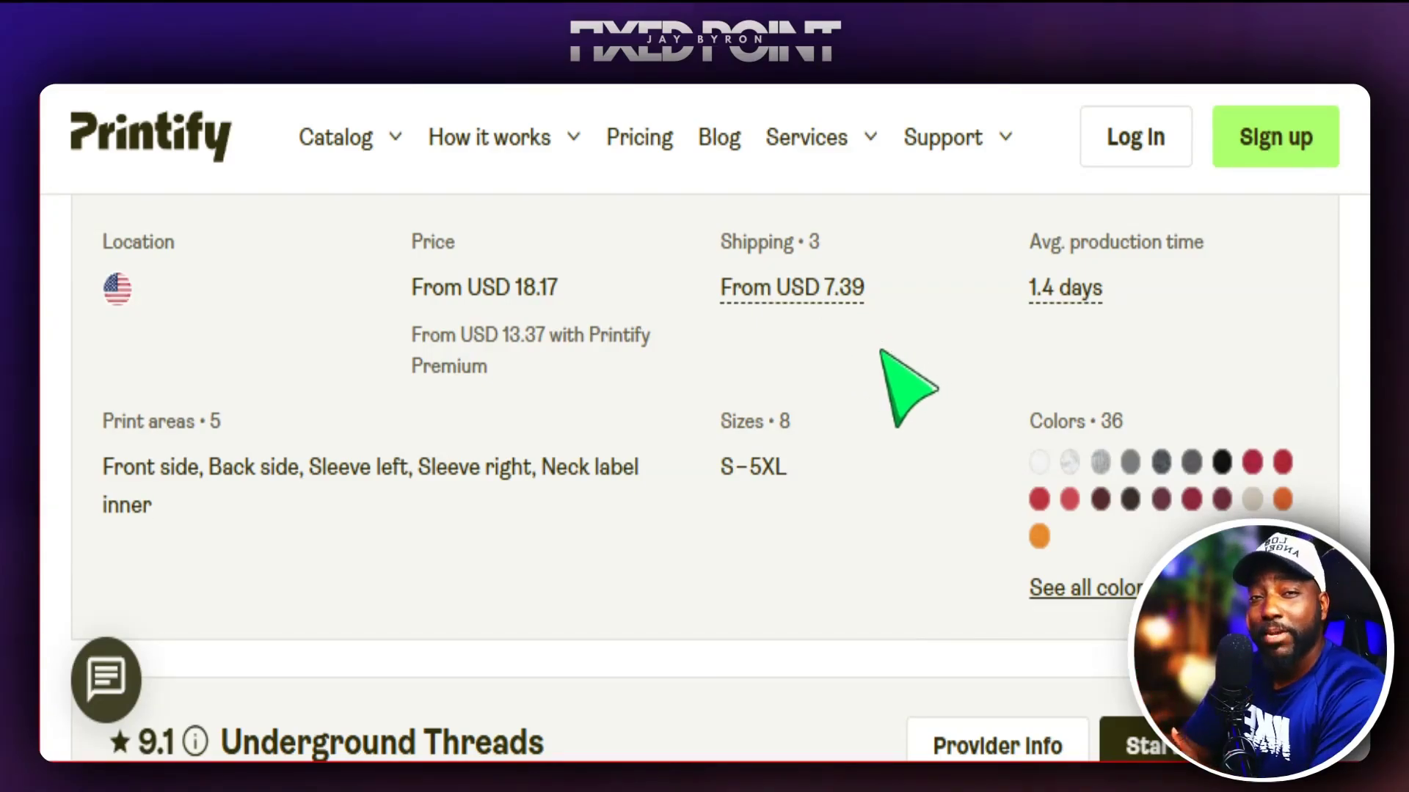
{"action": "scroll", "coordinate": [880, 351], "scroll_direction": "up", "scroll_amount": 2}
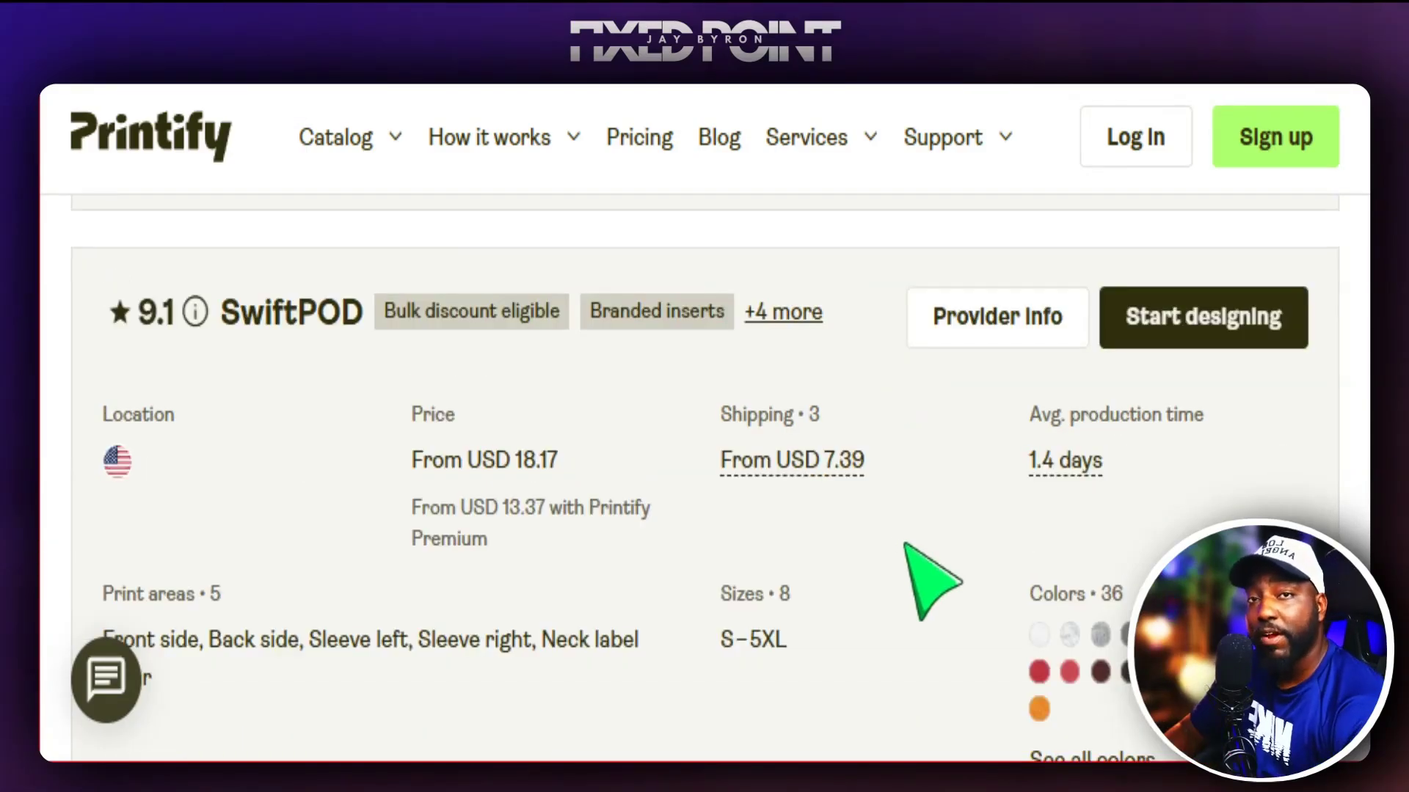
Start designing the sweatshirt with SwiftPOD as the print provider and dismiss the editor's introductory tips.
{"action": "left_click", "coordinate": [1174, 326]}
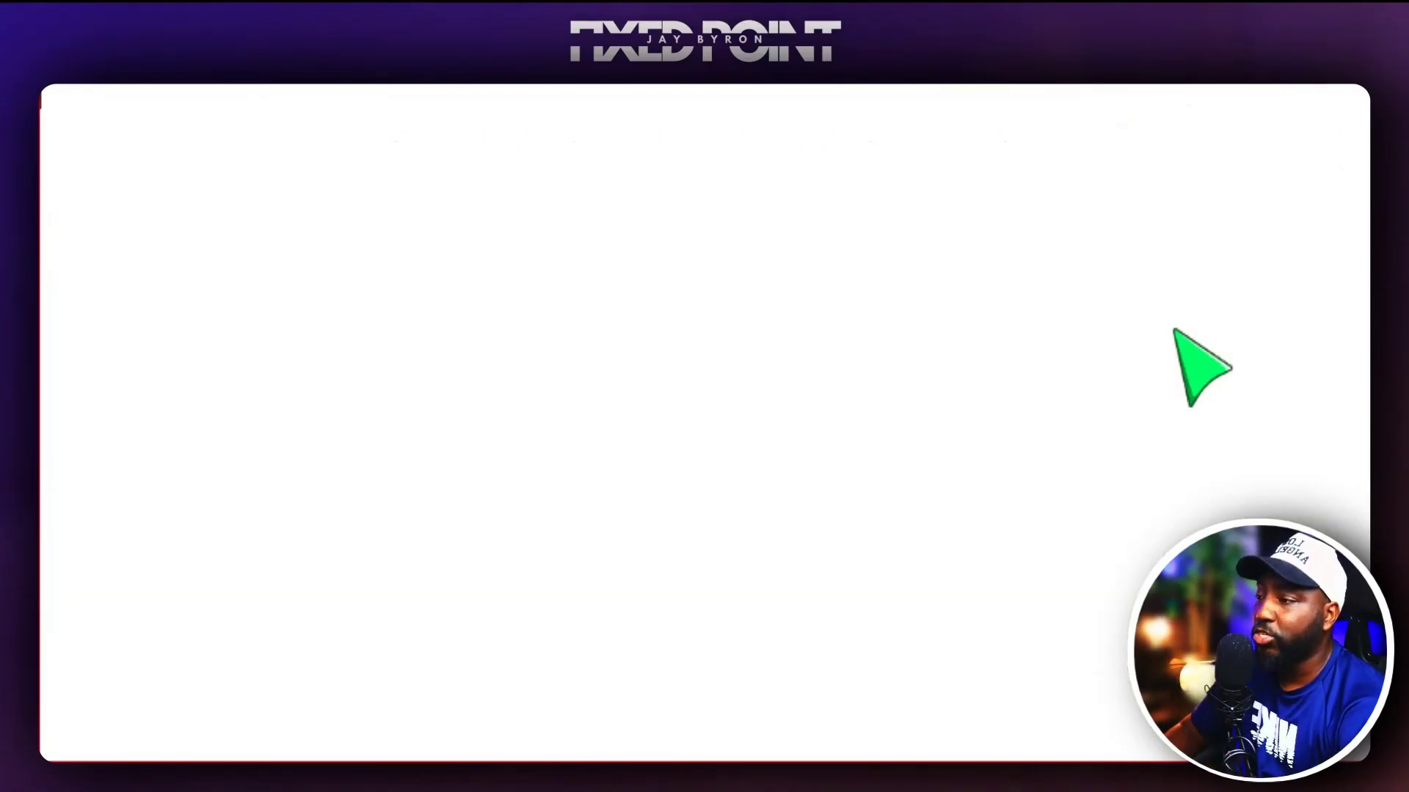
{"action": "left_click", "coordinate": [678, 507]}
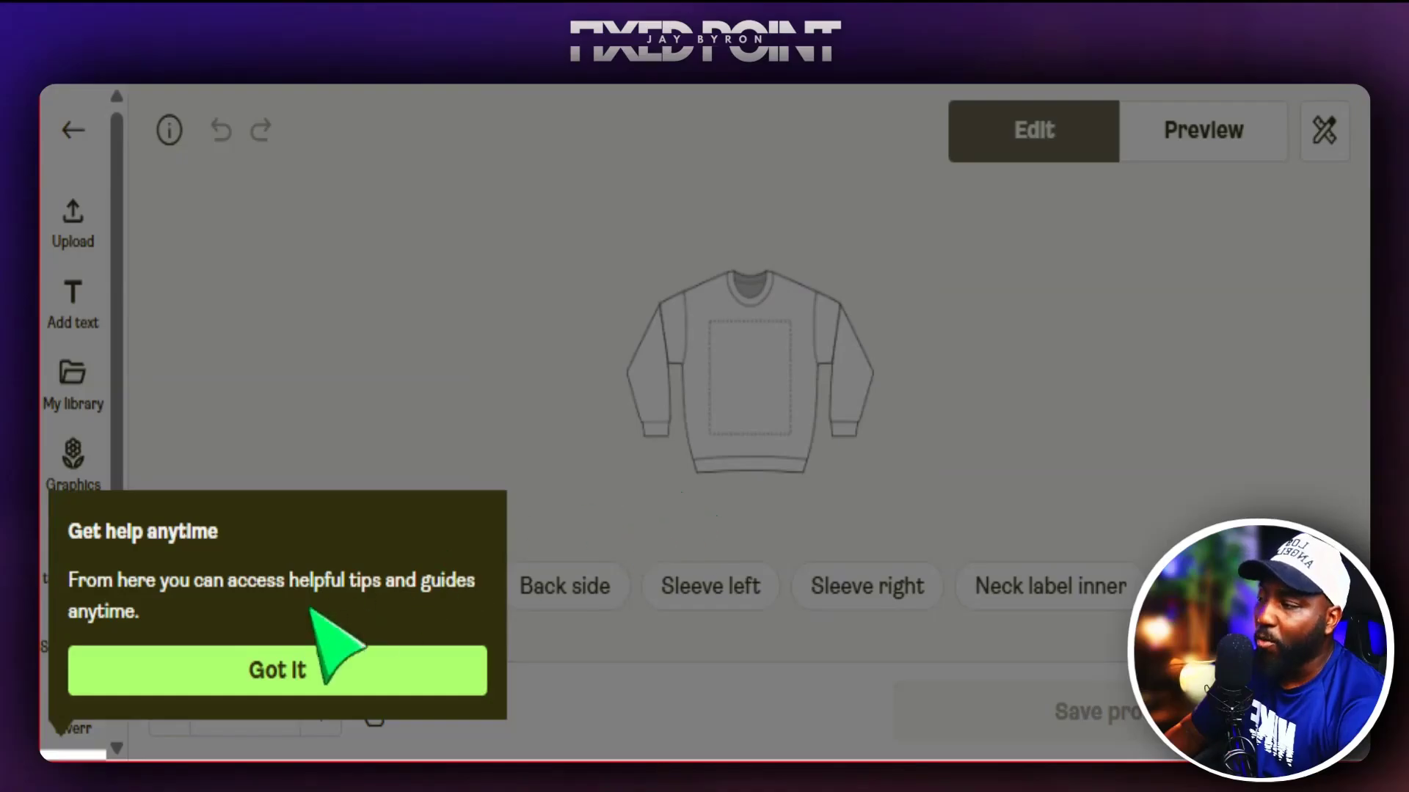
{"action": "left_click", "coordinate": [292, 661]}
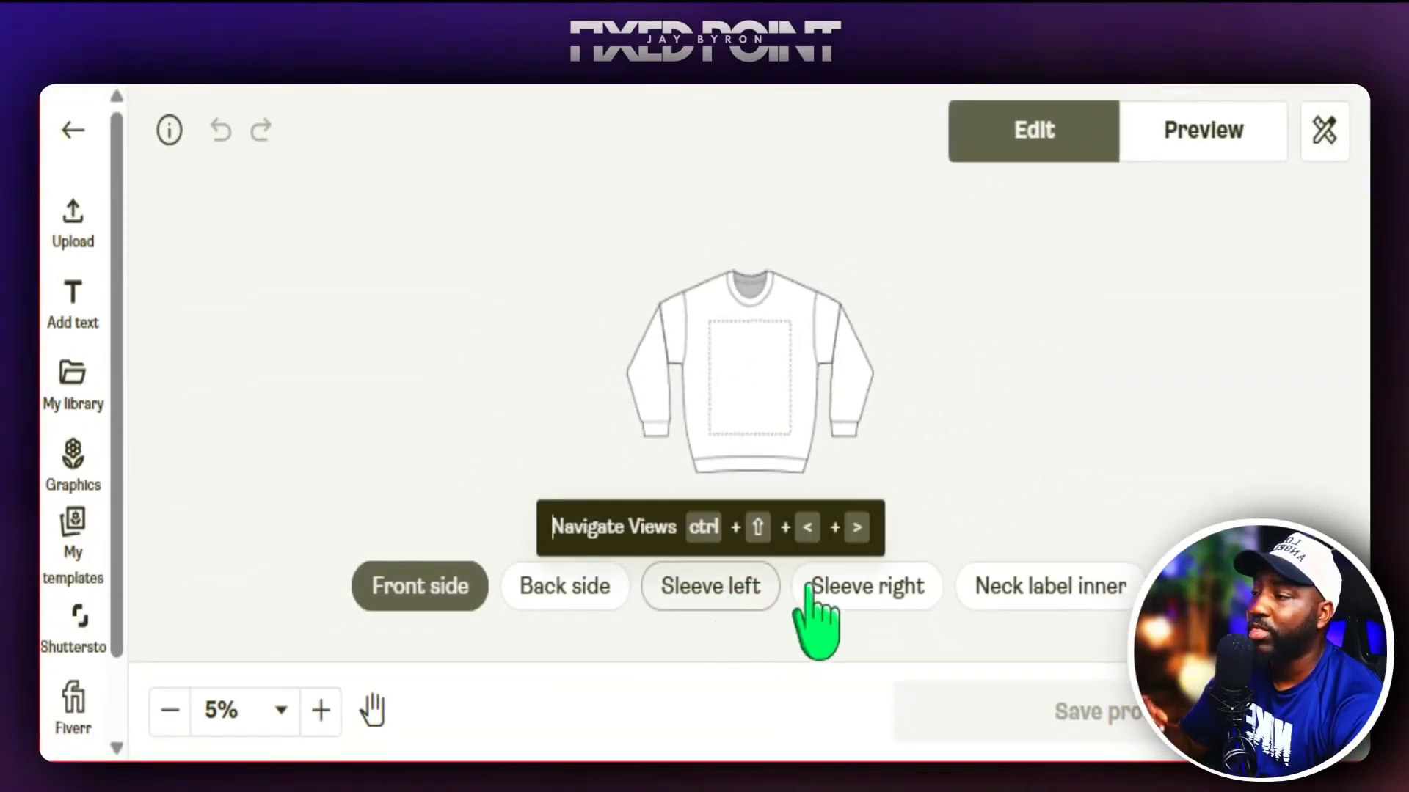
View the right sleeve's print area, return to the front side and check its print area size in the product information.
{"action": "left_click", "coordinate": [870, 586]}
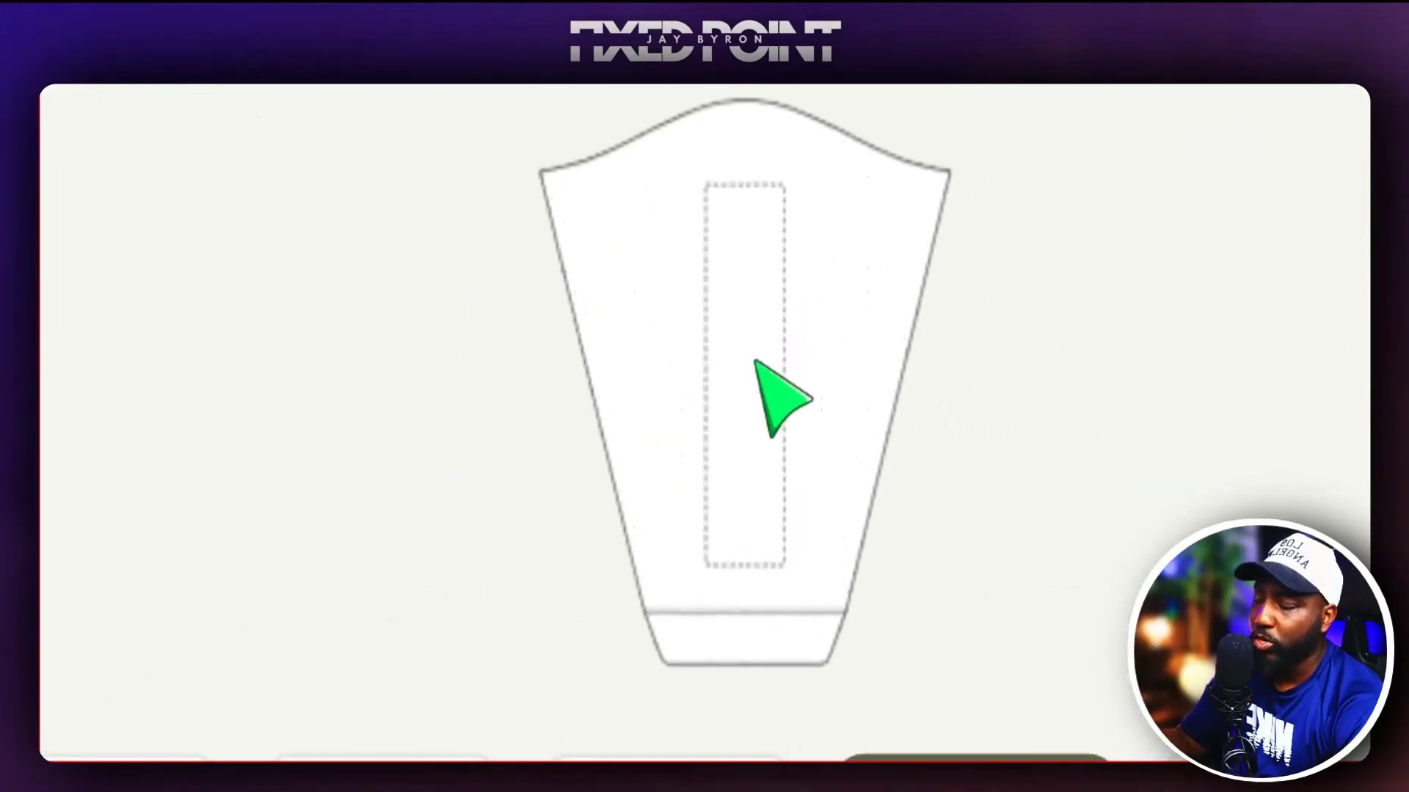
{"action": "left_click", "coordinate": [460, 568]}
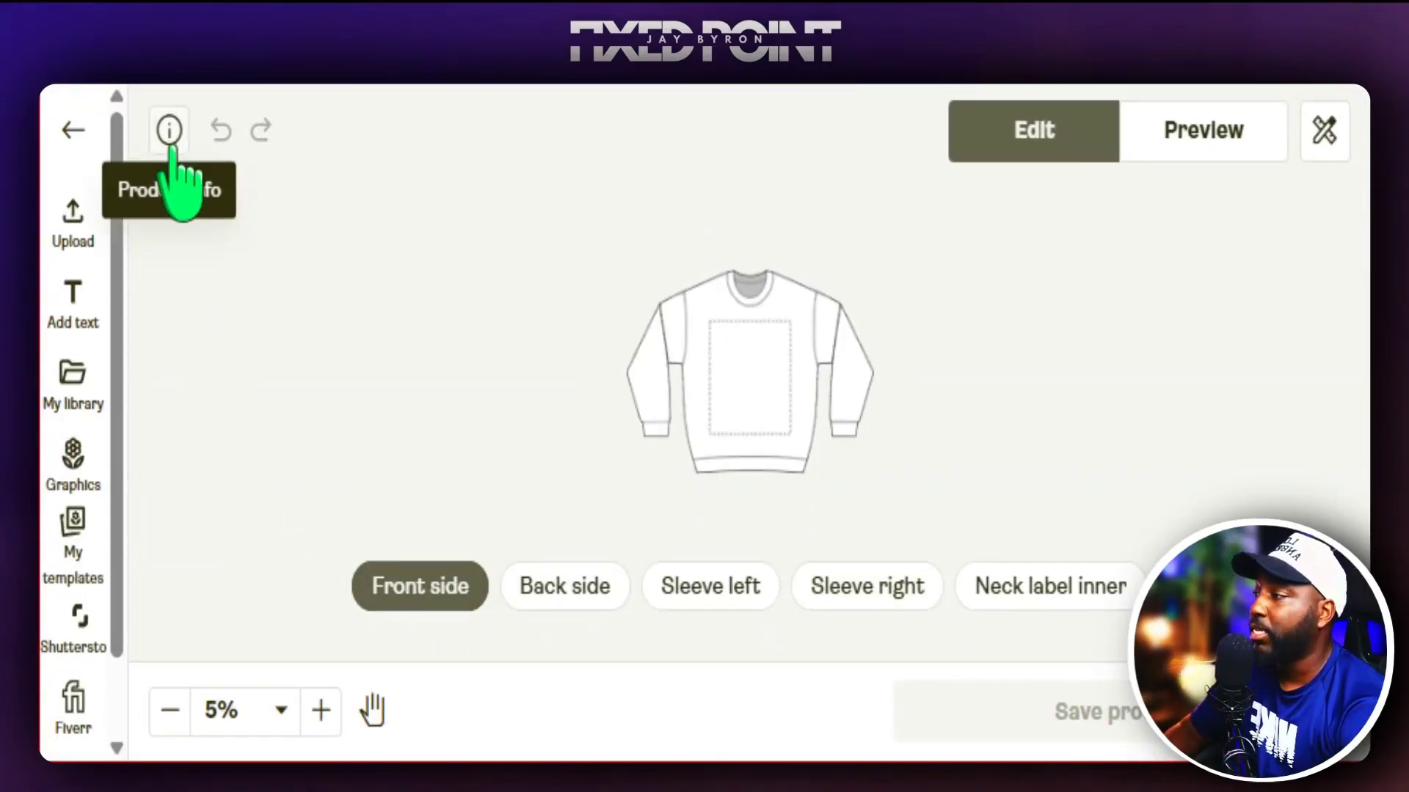
{"action": "left_click", "coordinate": [169, 135]}
{"action": "scroll", "coordinate": [372, 425], "scroll_direction": "down", "scroll_amount": 5}
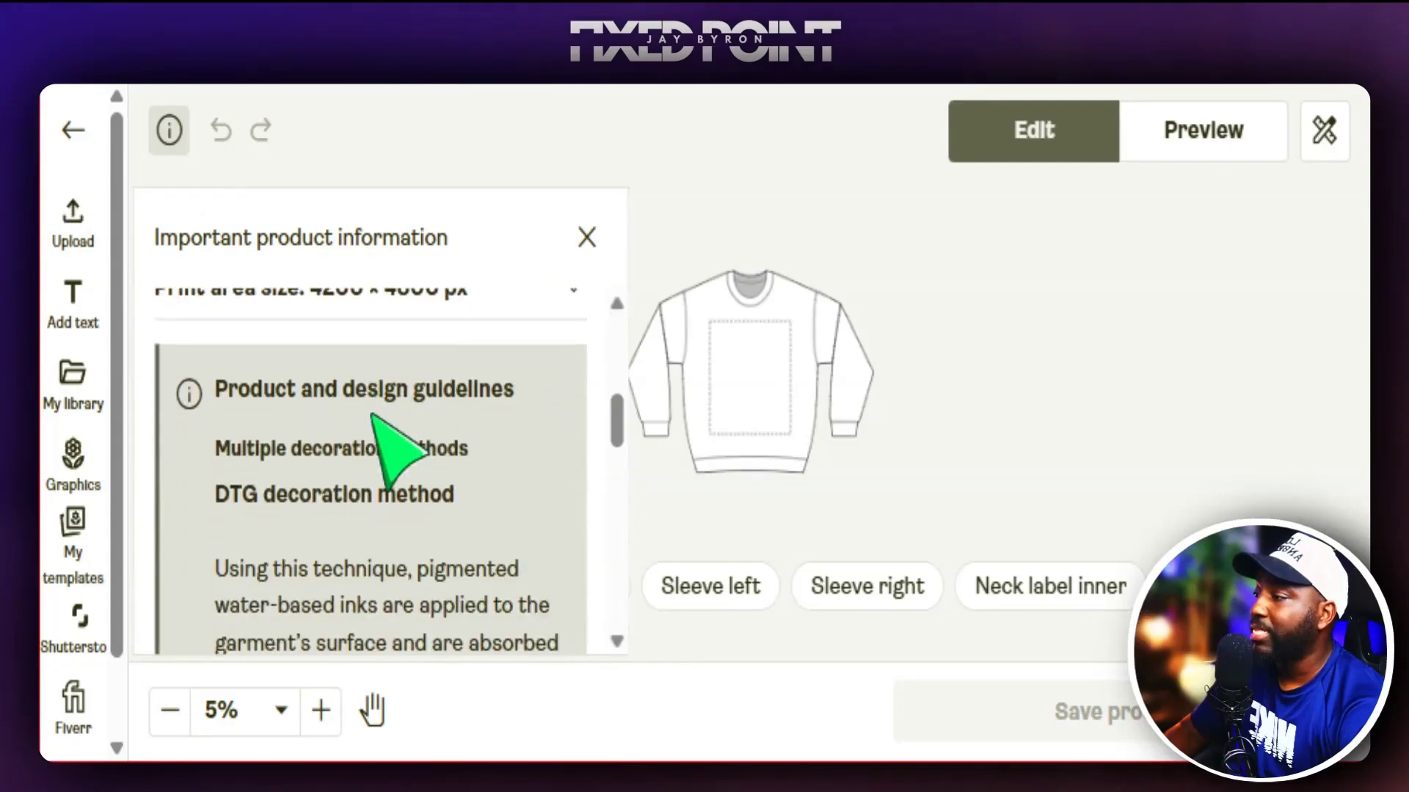
{"action": "scroll", "coordinate": [372, 416], "scroll_direction": "up", "scroll_amount": 3}
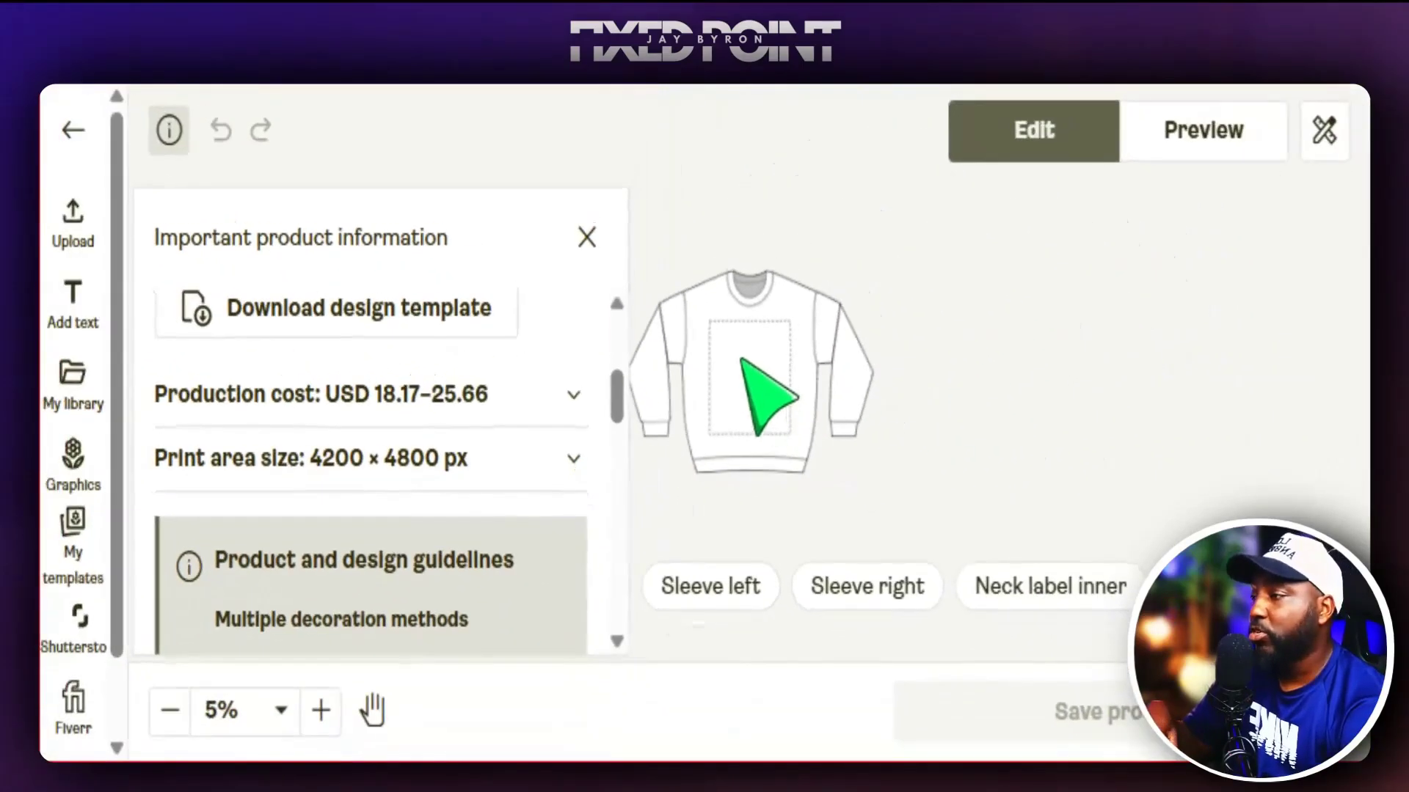
{"action": "left_click", "coordinate": [599, 251]}
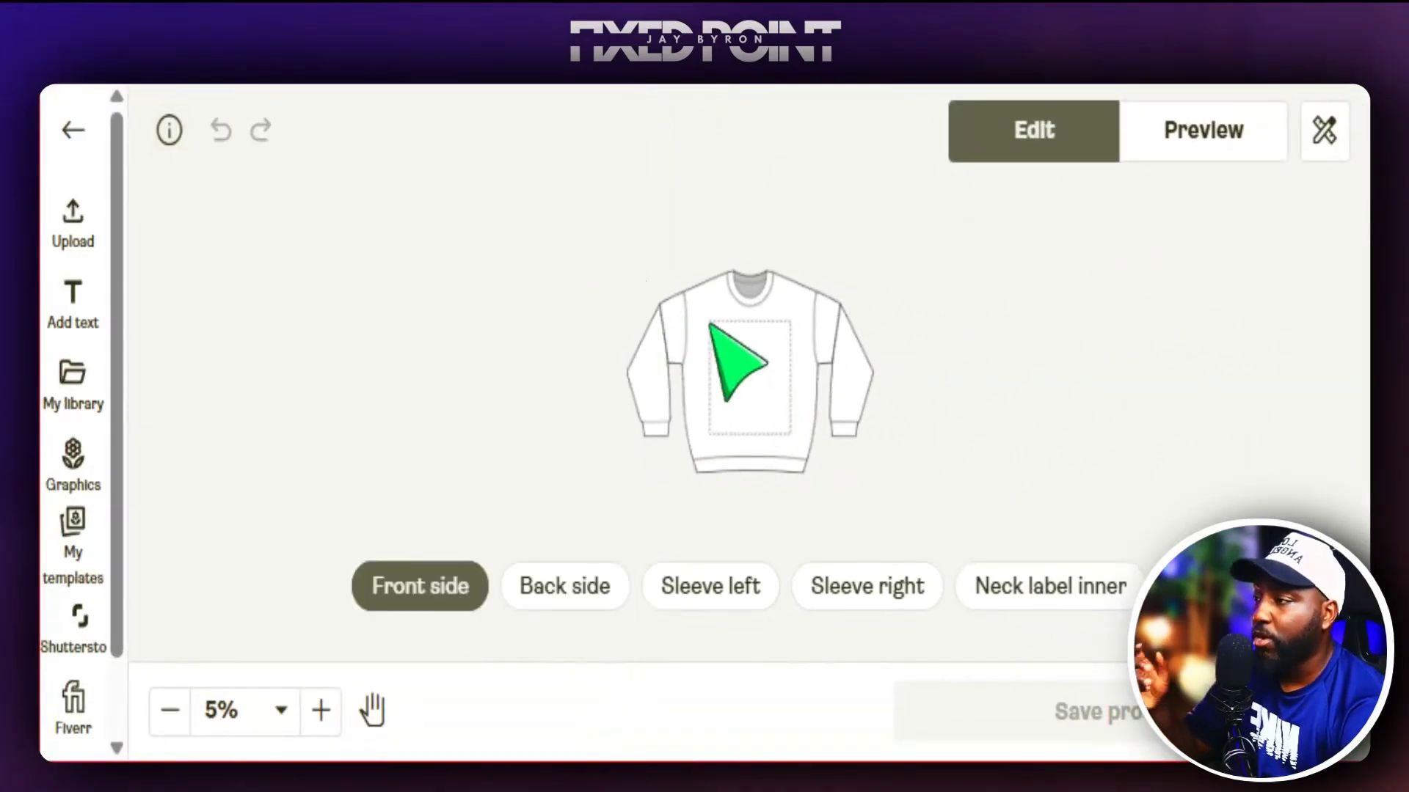
Show the right sleeve and check its print area size in the product information.
{"action": "left_click", "coordinate": [851, 591]}
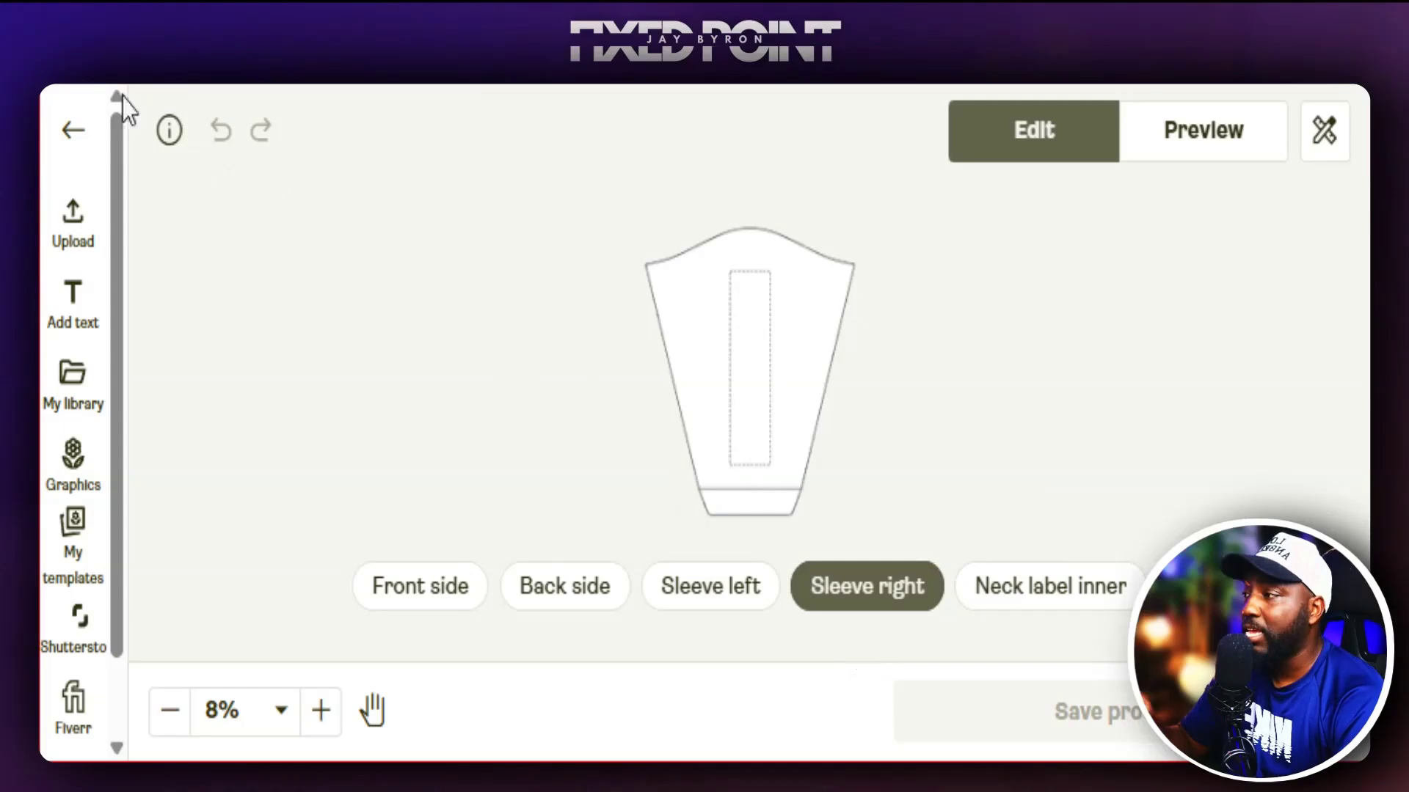
{"action": "left_click", "coordinate": [171, 132]}
{"action": "scroll", "coordinate": [272, 470], "scroll_direction": "down", "scroll_amount": 5}
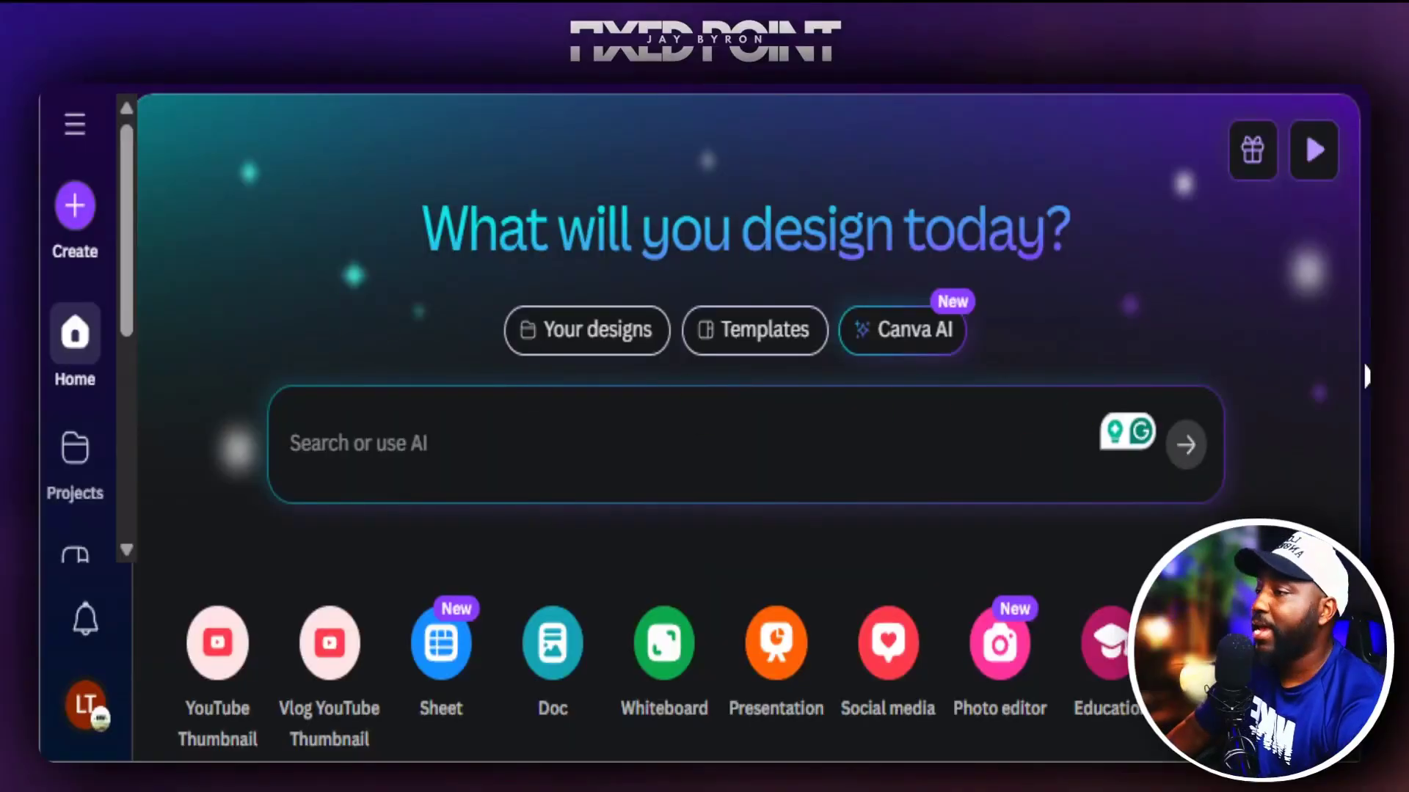
Switch to Canva and create a new custom-size design of 4200 × 4800 px for the sweatshirt front.
{"action": "scroll", "coordinate": [1138, 565], "scroll_direction": "down", "scroll_amount": 2}
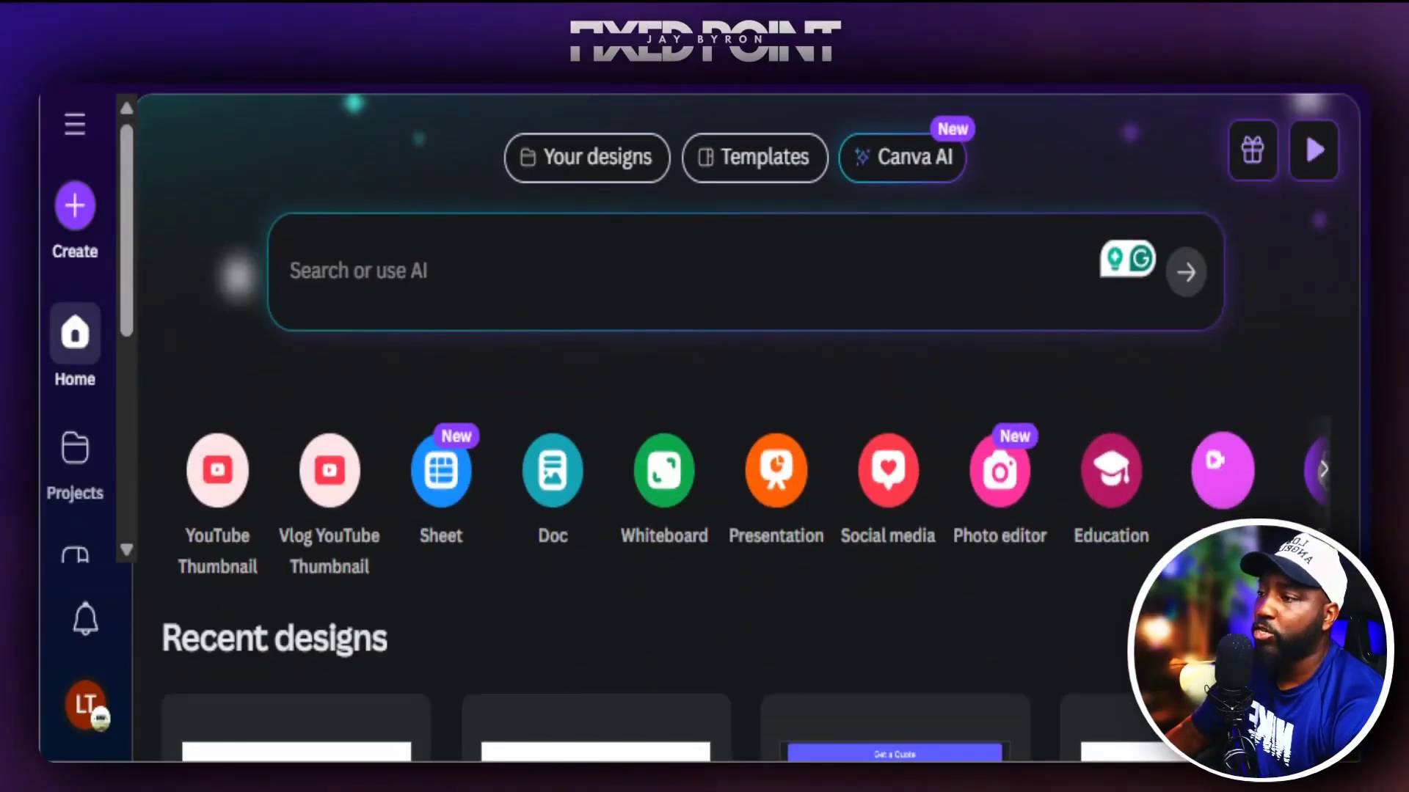
{"action": "left_click", "coordinate": [1325, 471]}
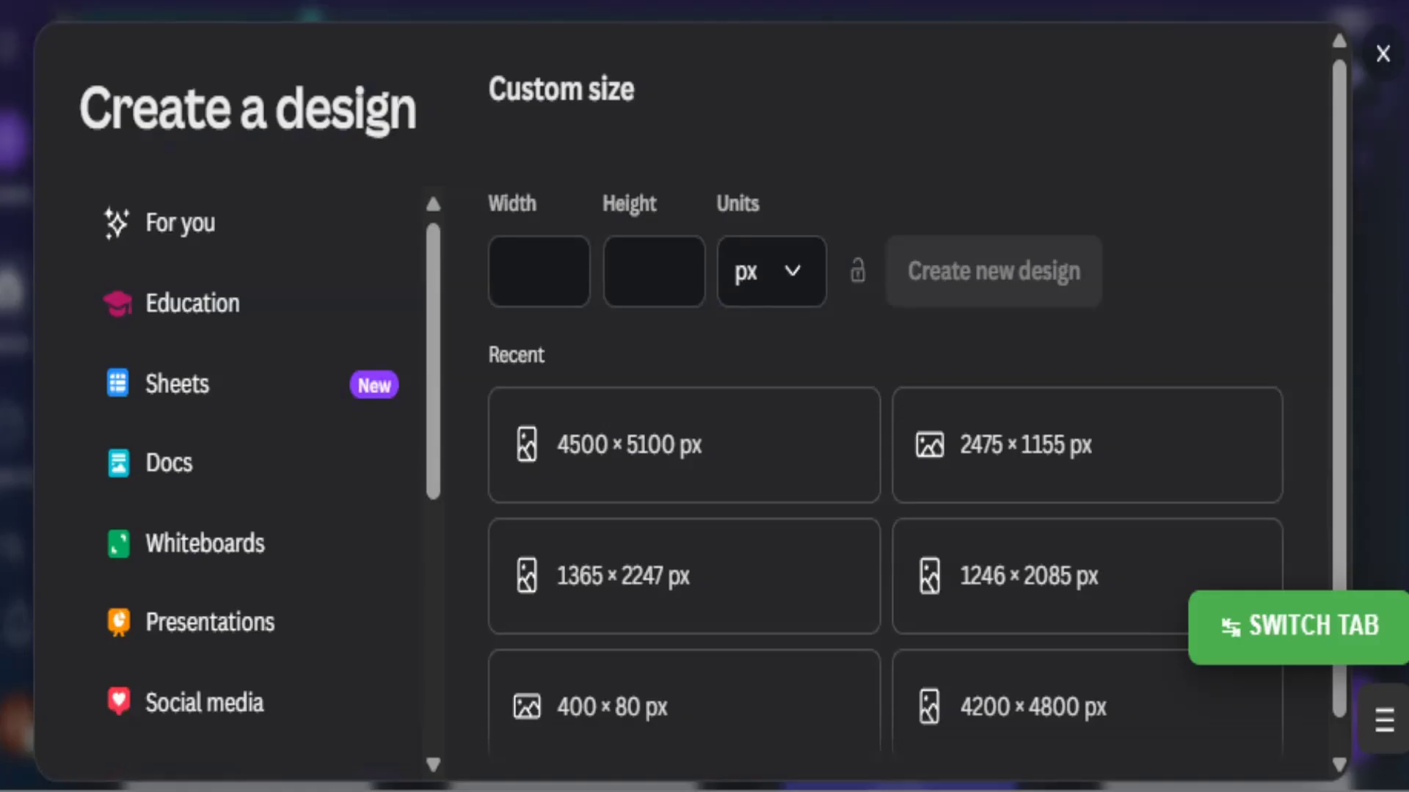
{"action": "left_click", "coordinate": [1120, 516]}
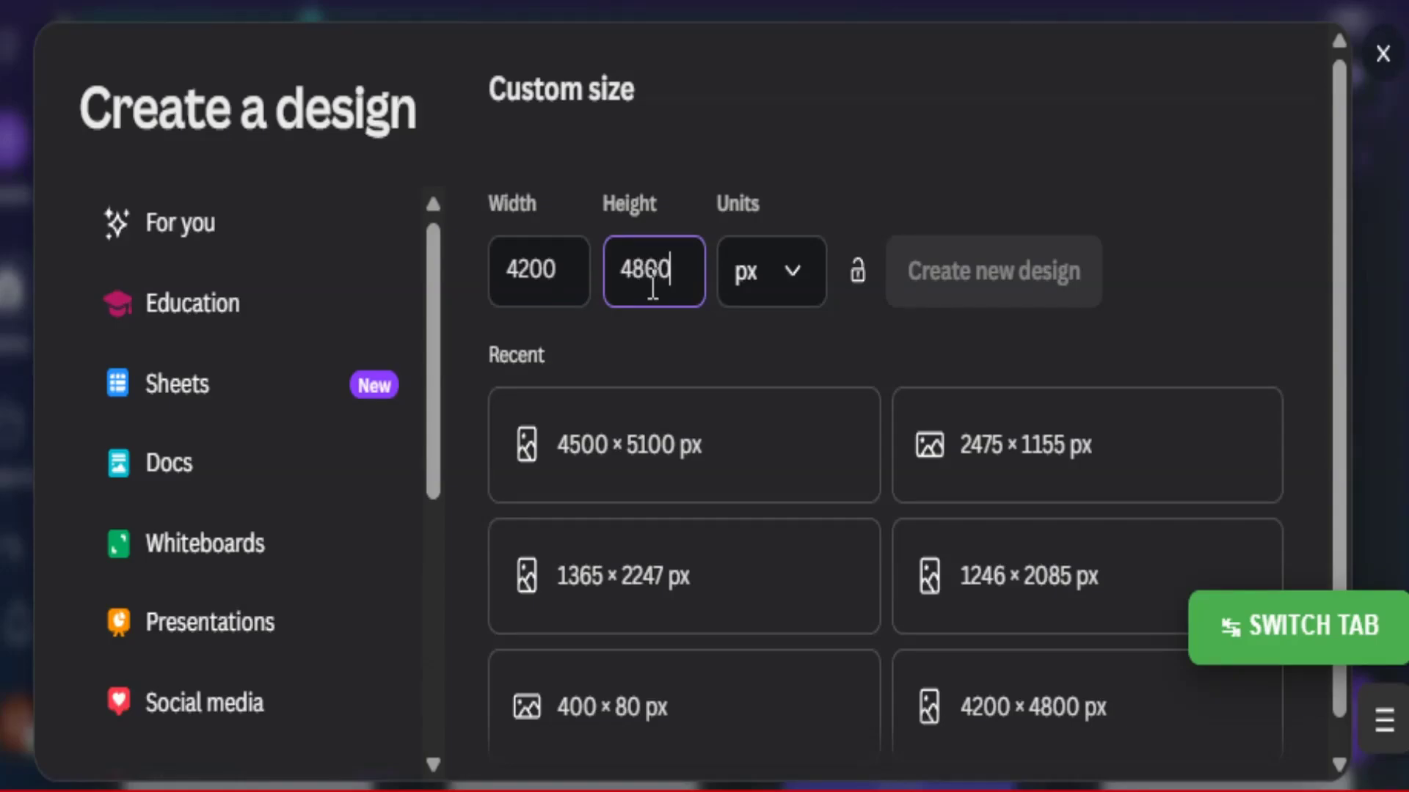
{"action": "left_click", "coordinate": [918, 237]}
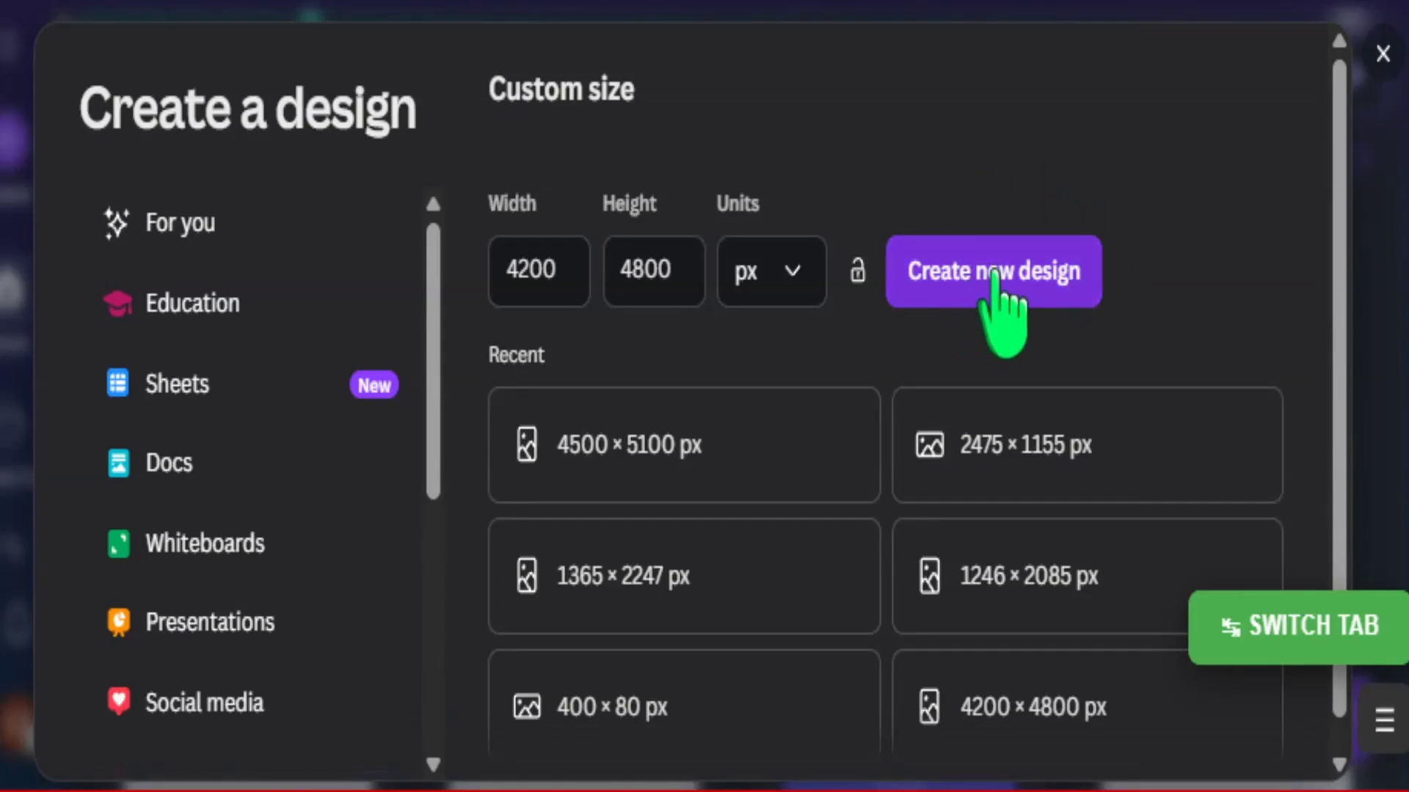
{"action": "left_click", "coordinate": [995, 275]}
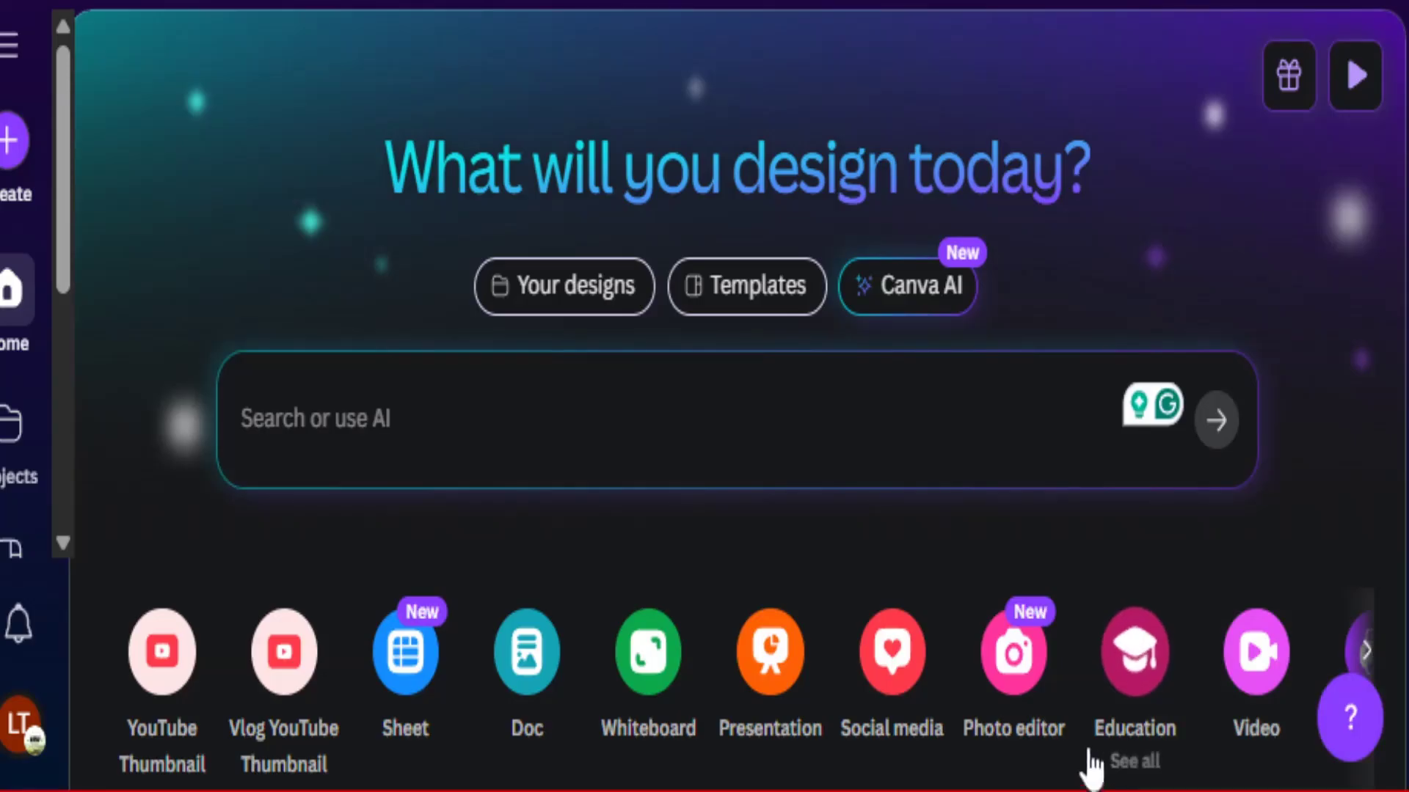
Create a new custom-size design of 1181 × 4724 px for the sleeve, and return to the 4200 × 4800 px front design.
{"action": "scroll", "coordinate": [935, 708], "scroll_direction": "down", "scroll_amount": 5}
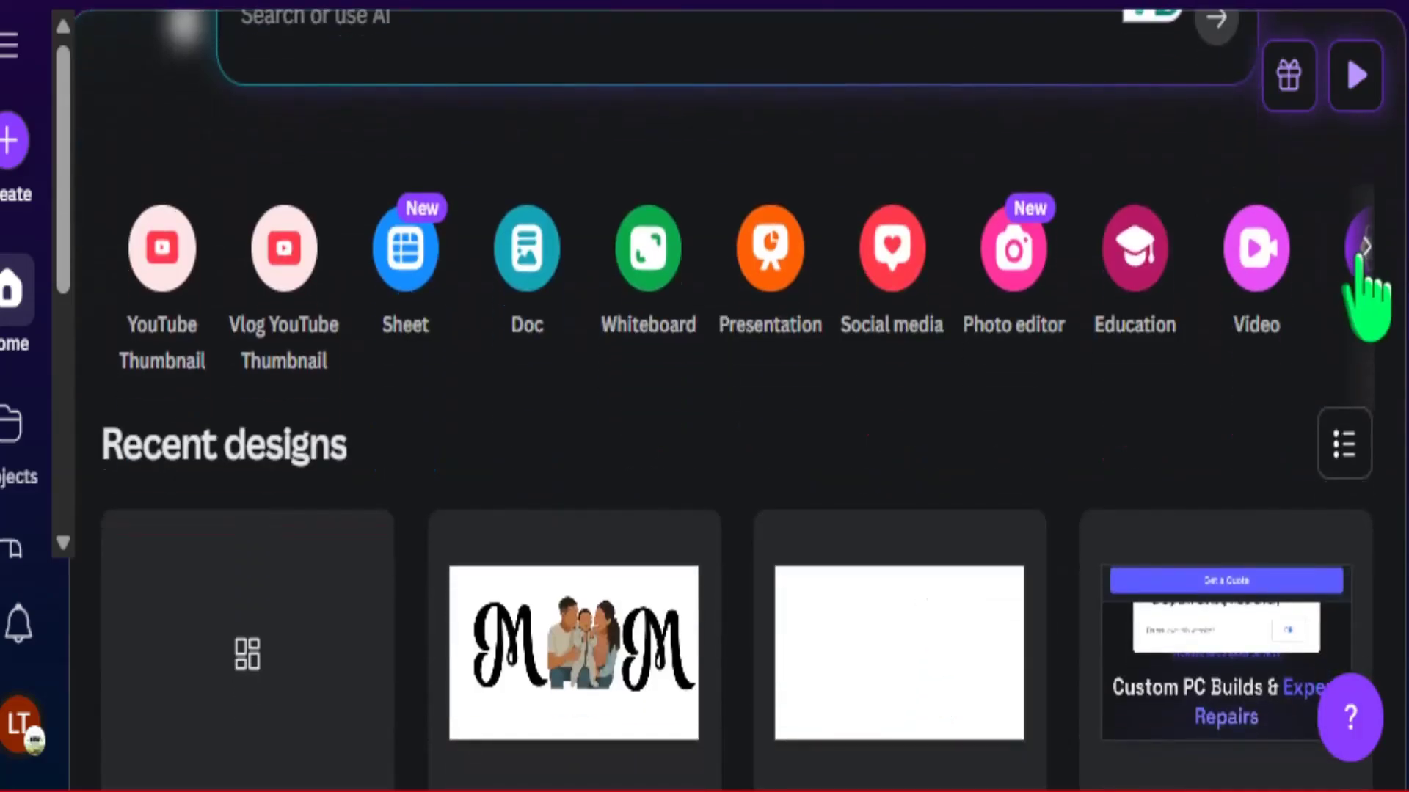
{"action": "left_click", "coordinate": [1366, 249]}
{"action": "left_click", "coordinate": [1369, 253]}
{"action": "left_click", "coordinate": [1065, 254]}
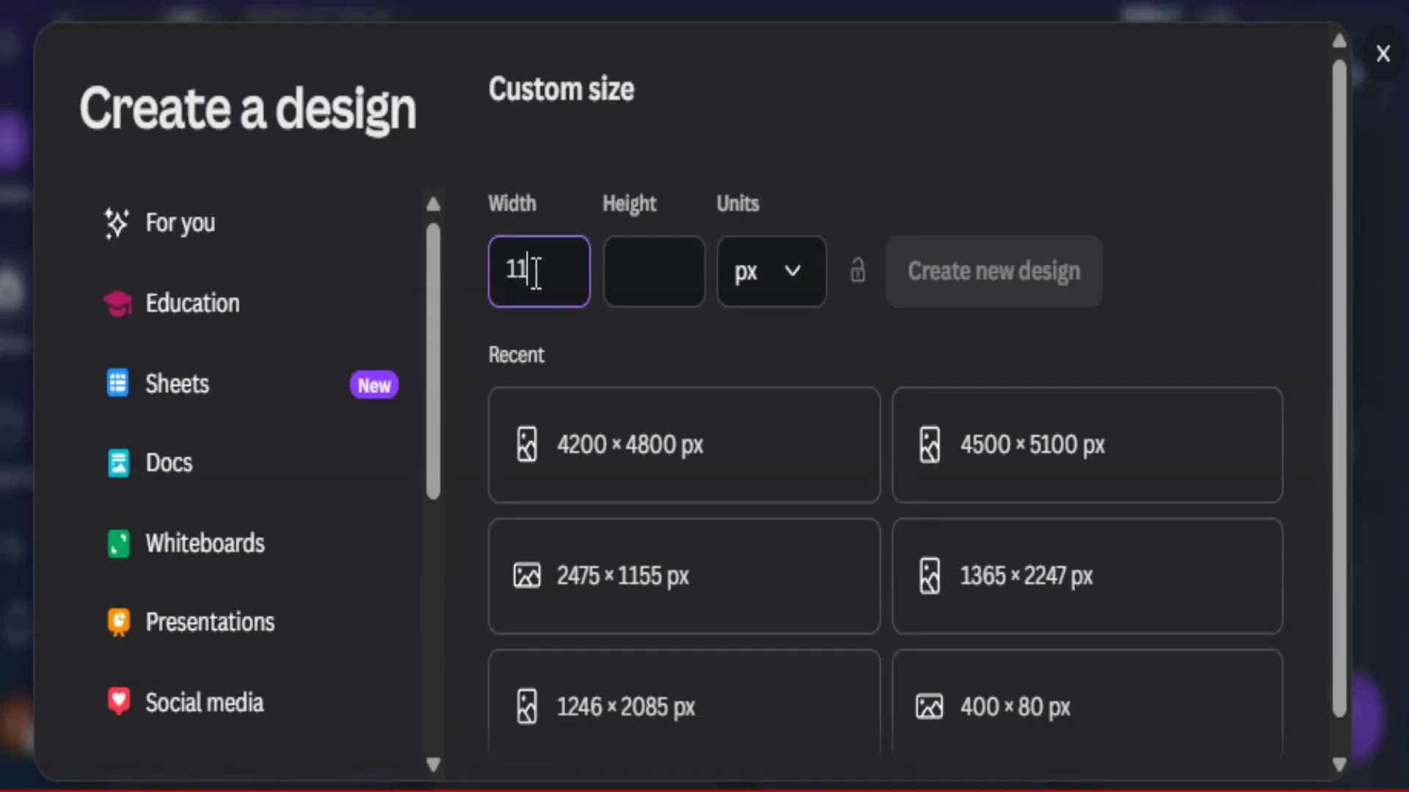
{"action": "left_click", "coordinate": [637, 261]}
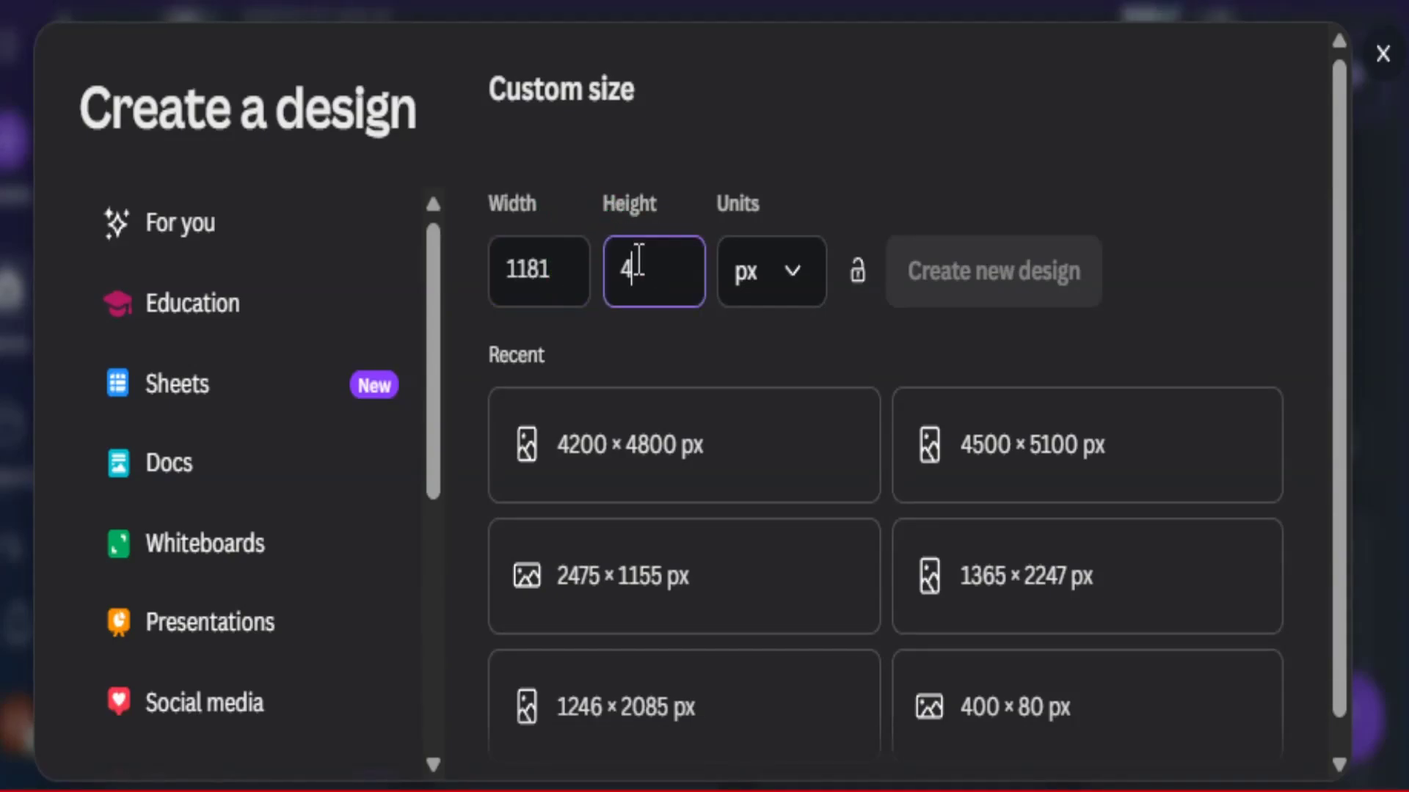
{"action": "type", "text": "4724"}
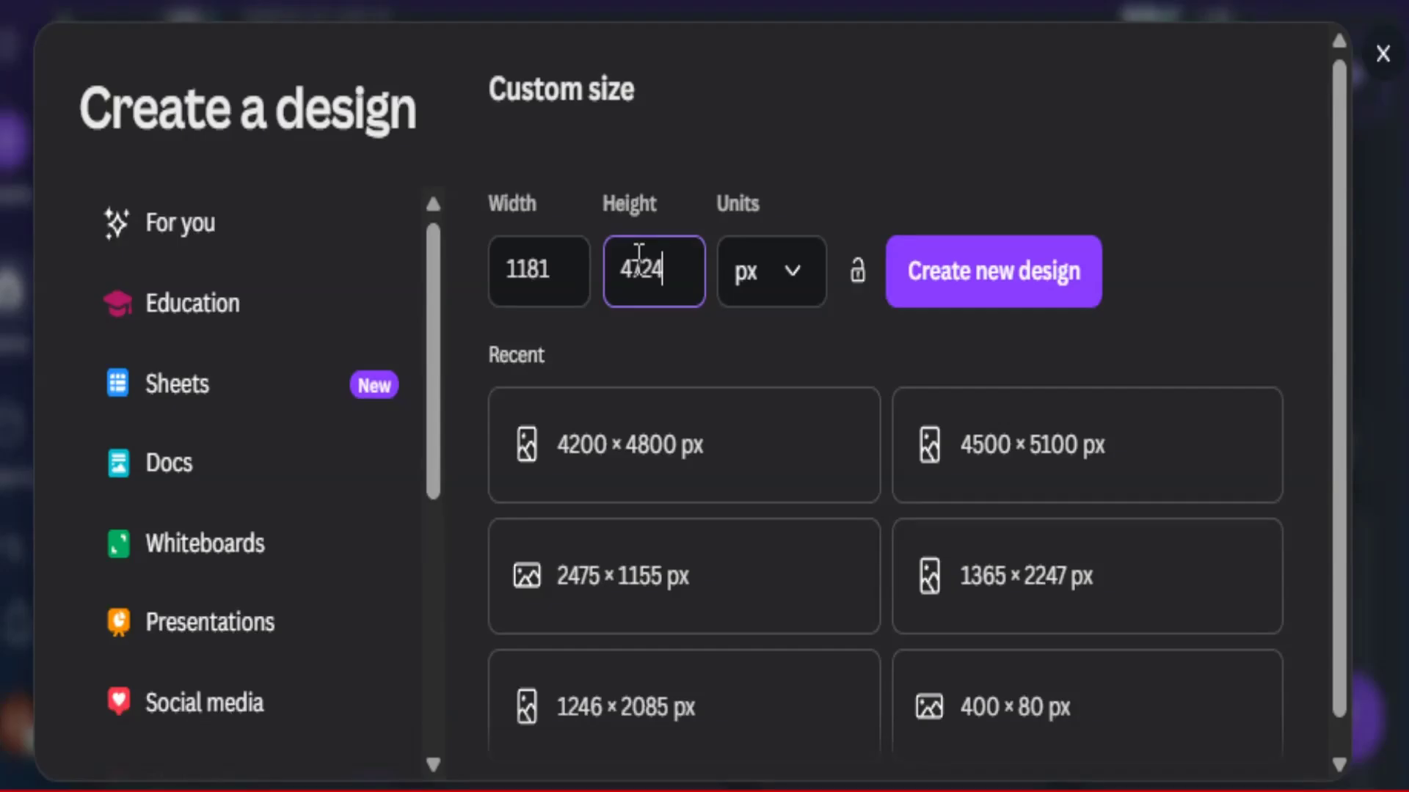
{"action": "left_click", "coordinate": [1002, 293]}
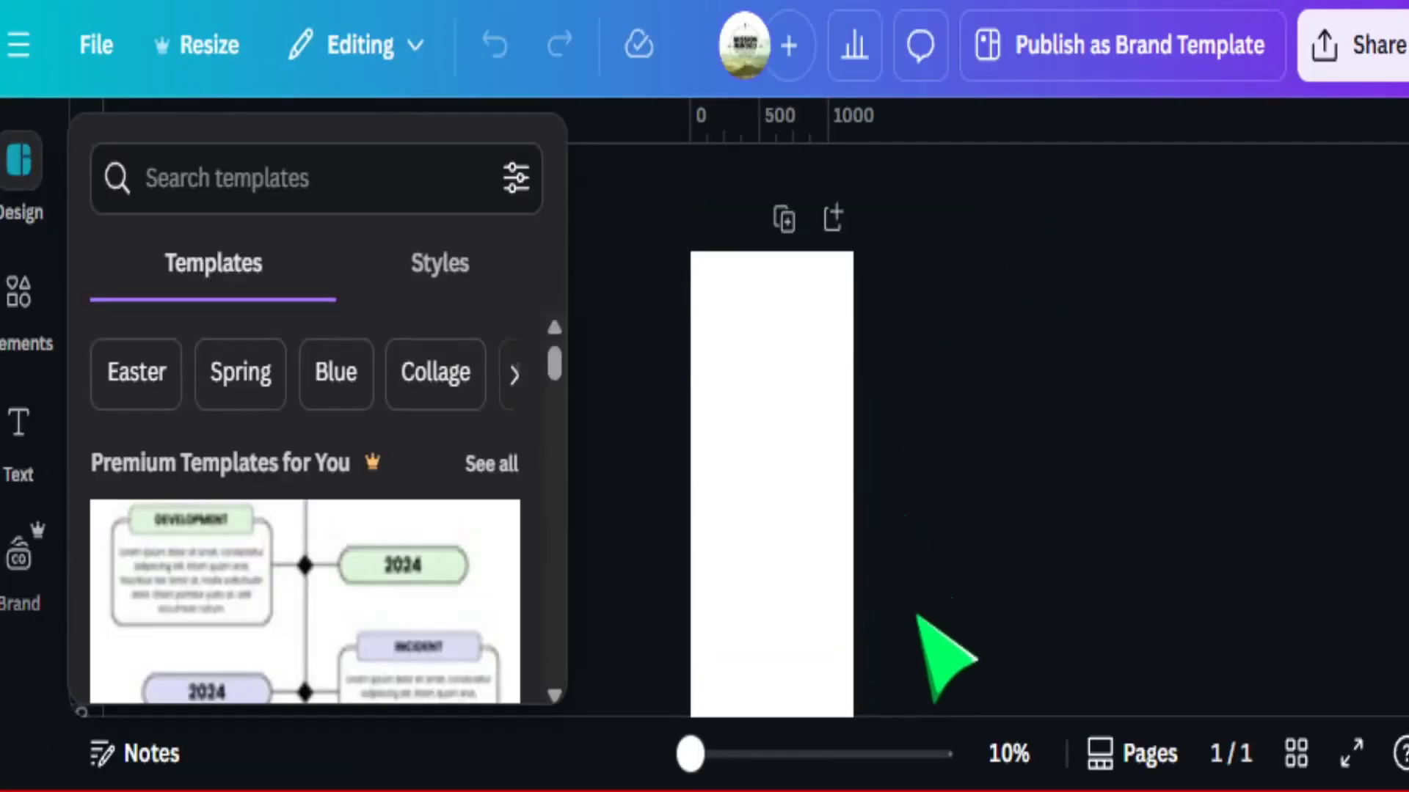
{"action": "left_click", "coordinate": [580, 294]}
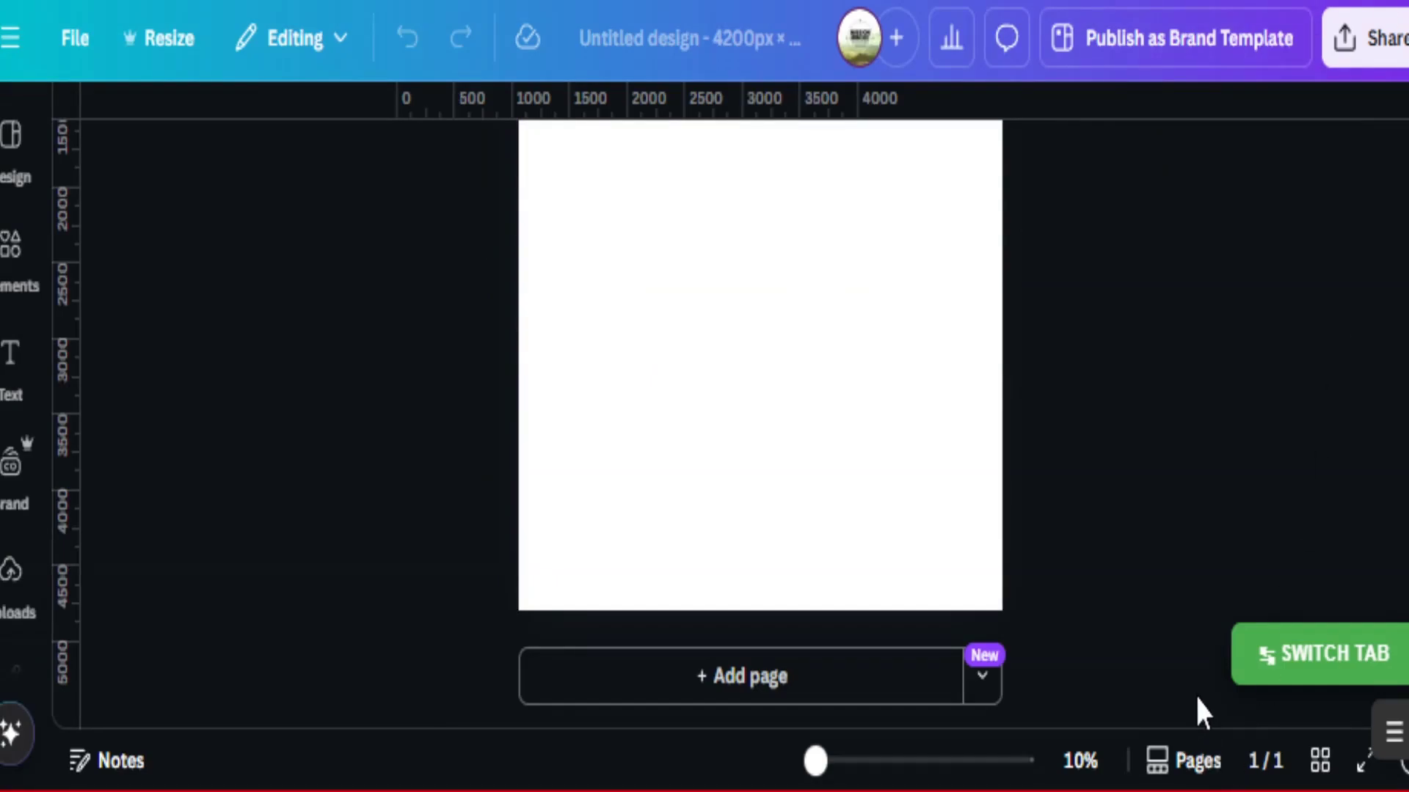
{"action": "scroll", "coordinate": [1194, 695], "scroll_direction": "up", "scroll_amount": 3}
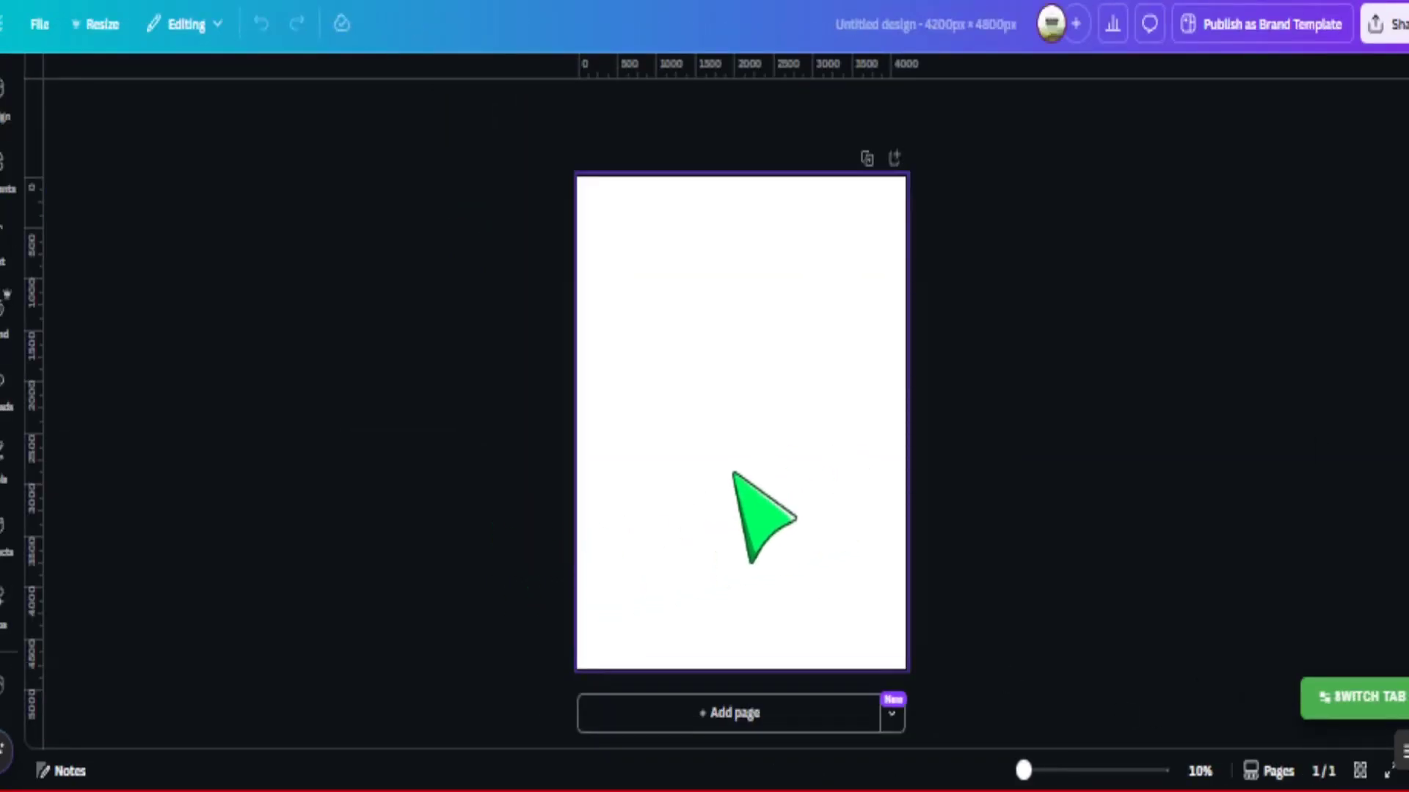
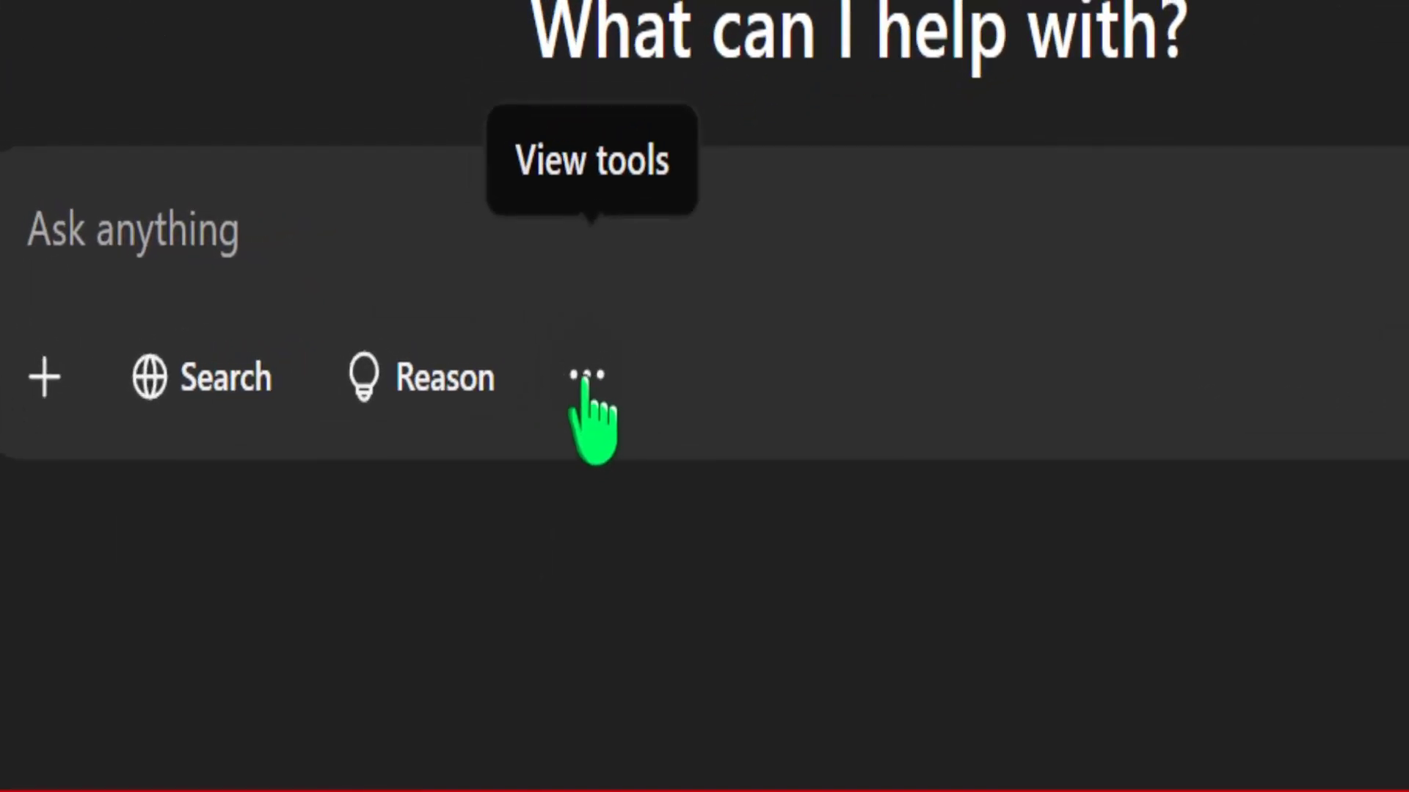
Switch to ChatGPT, create an image from the family photo with "Turn this image into a faceless art style portiate", and compare it with the photo.
{"action": "left_click", "coordinate": [586, 378]}
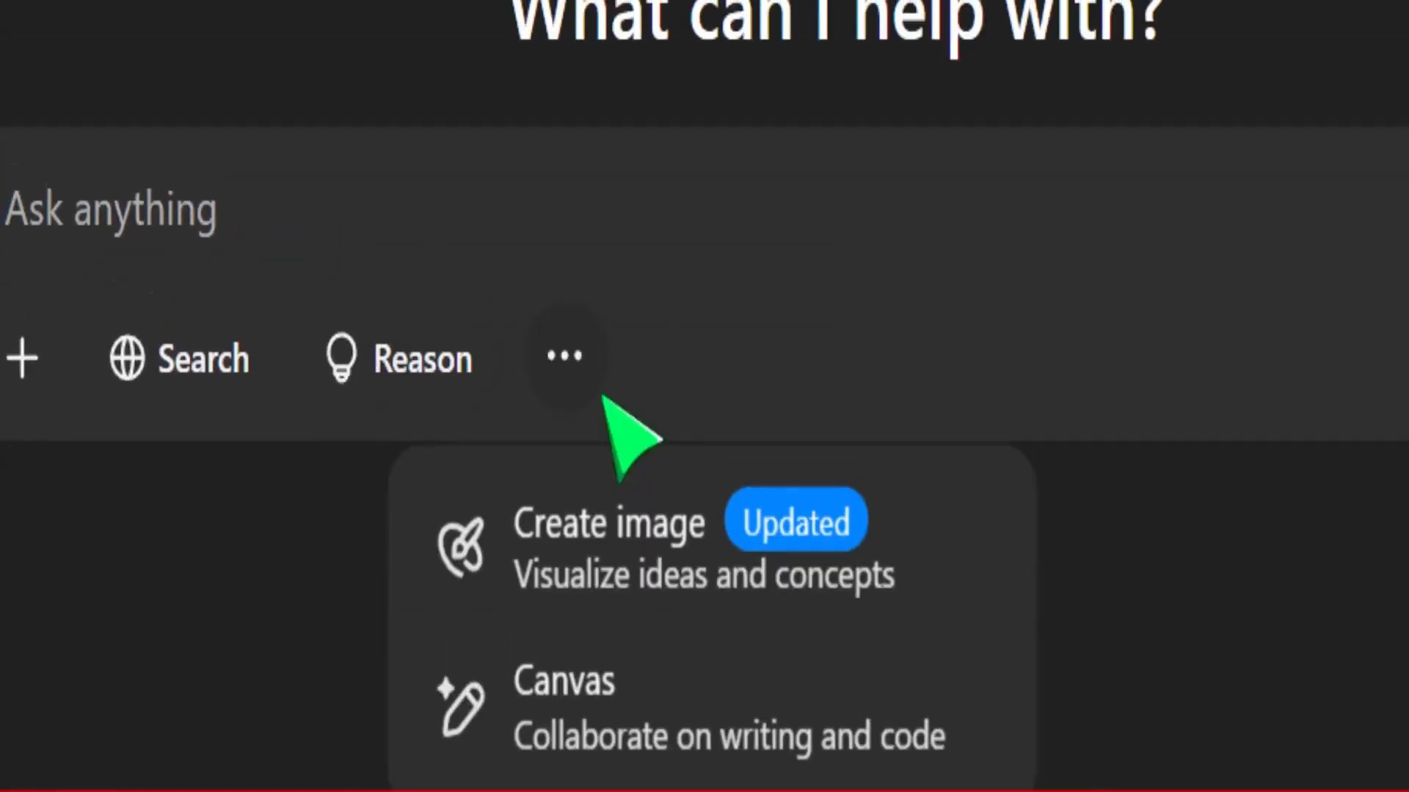
{"action": "left_click", "coordinate": [609, 429]}
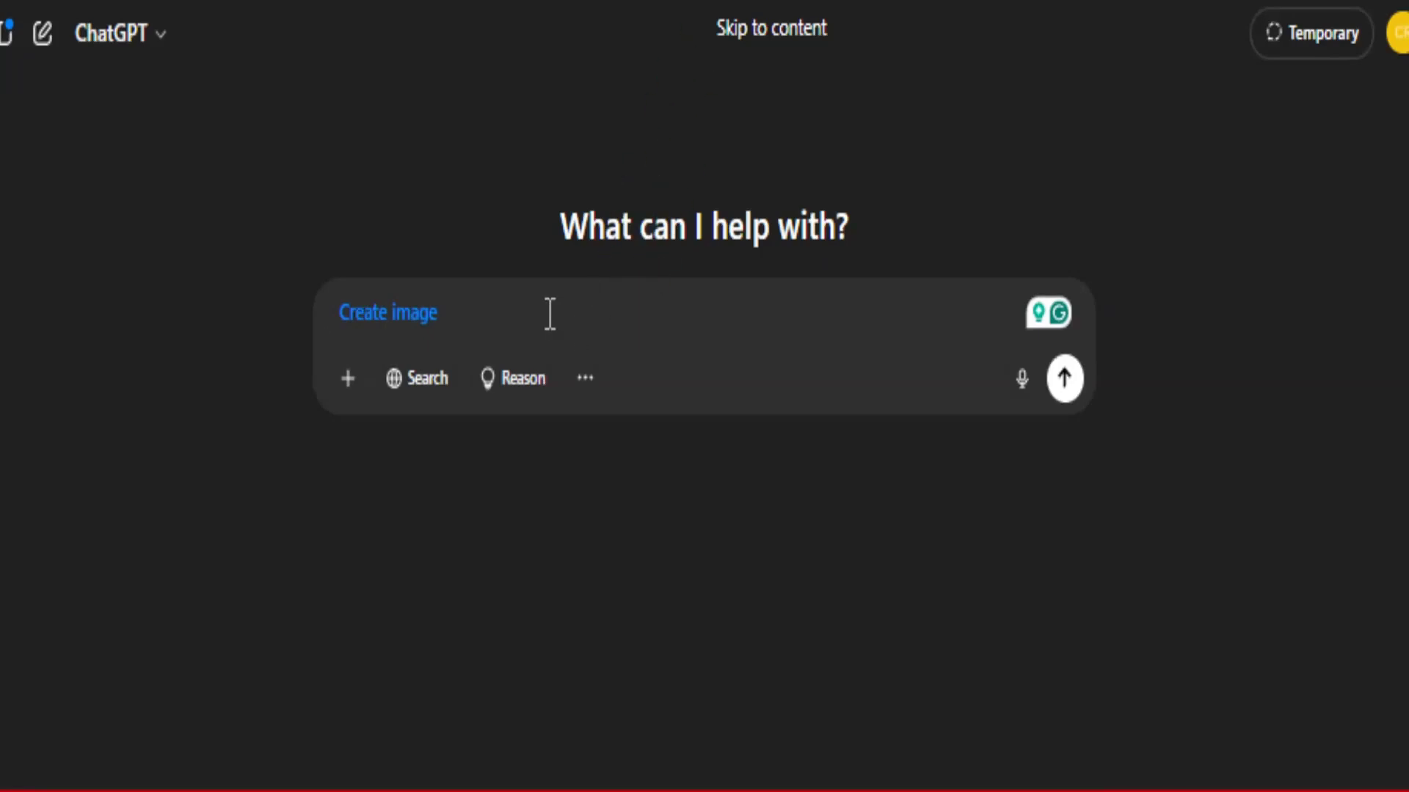
{"action": "key", "text": "ctrl+v"}
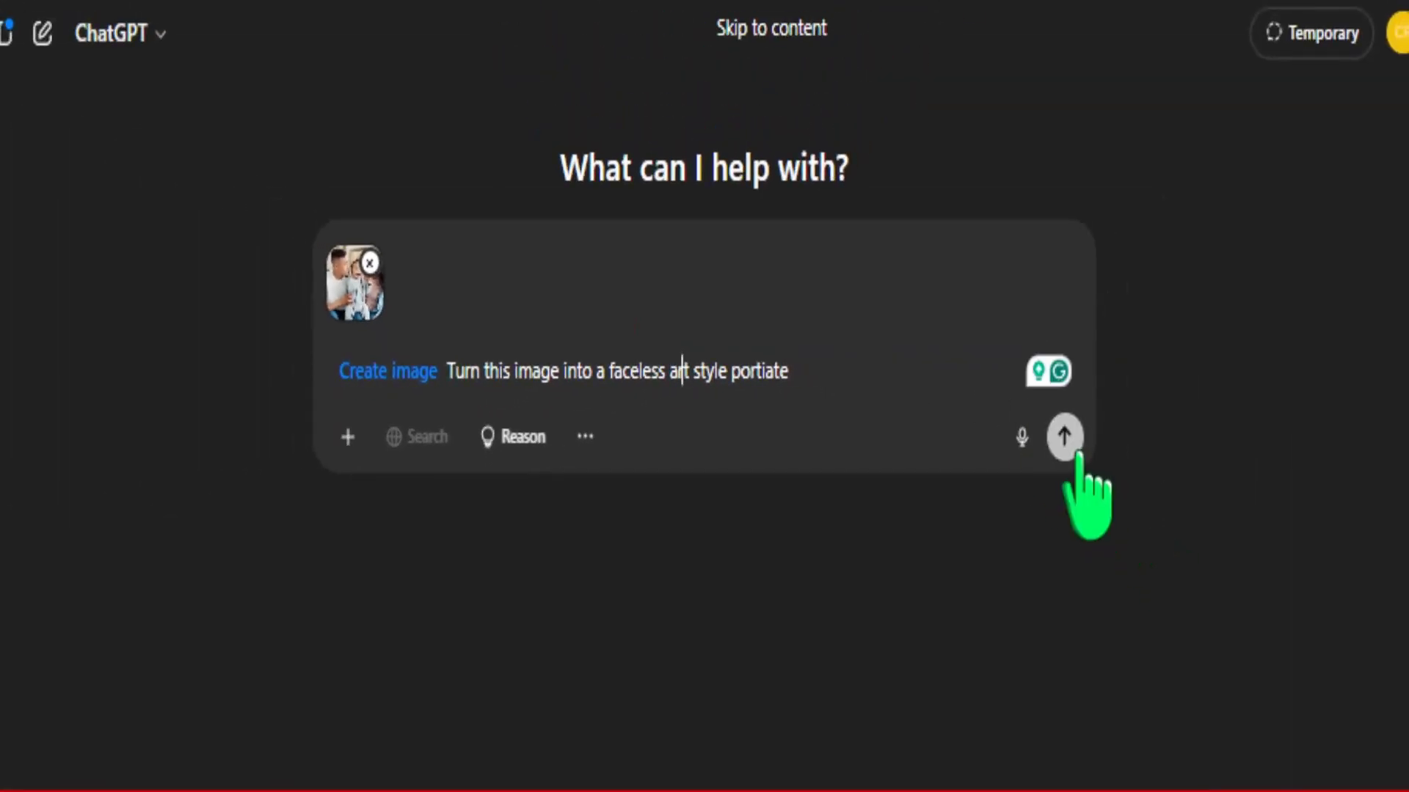
{"action": "left_click", "coordinate": [1065, 438]}
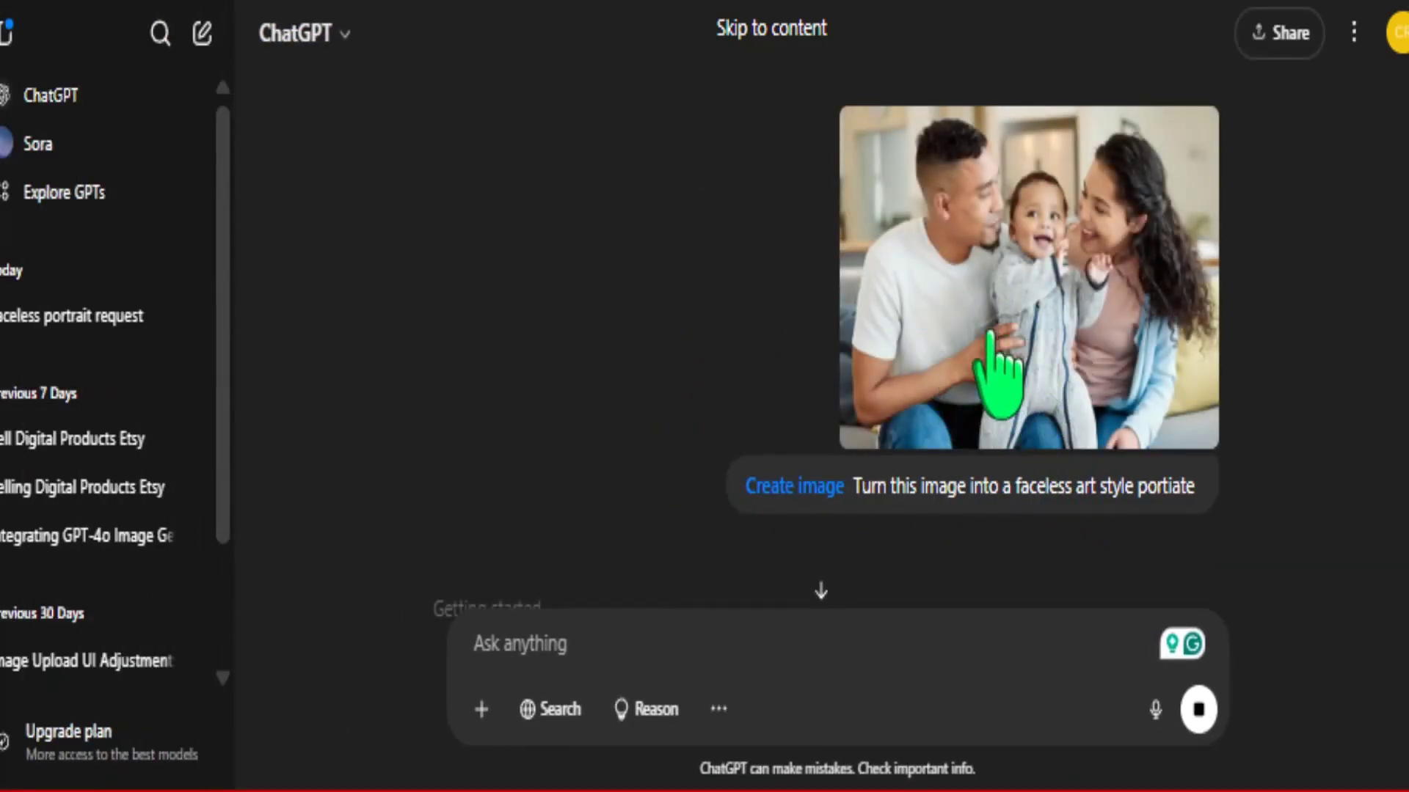
{"action": "scroll", "coordinate": [1124, 202], "scroll_direction": "down", "scroll_amount": 8}
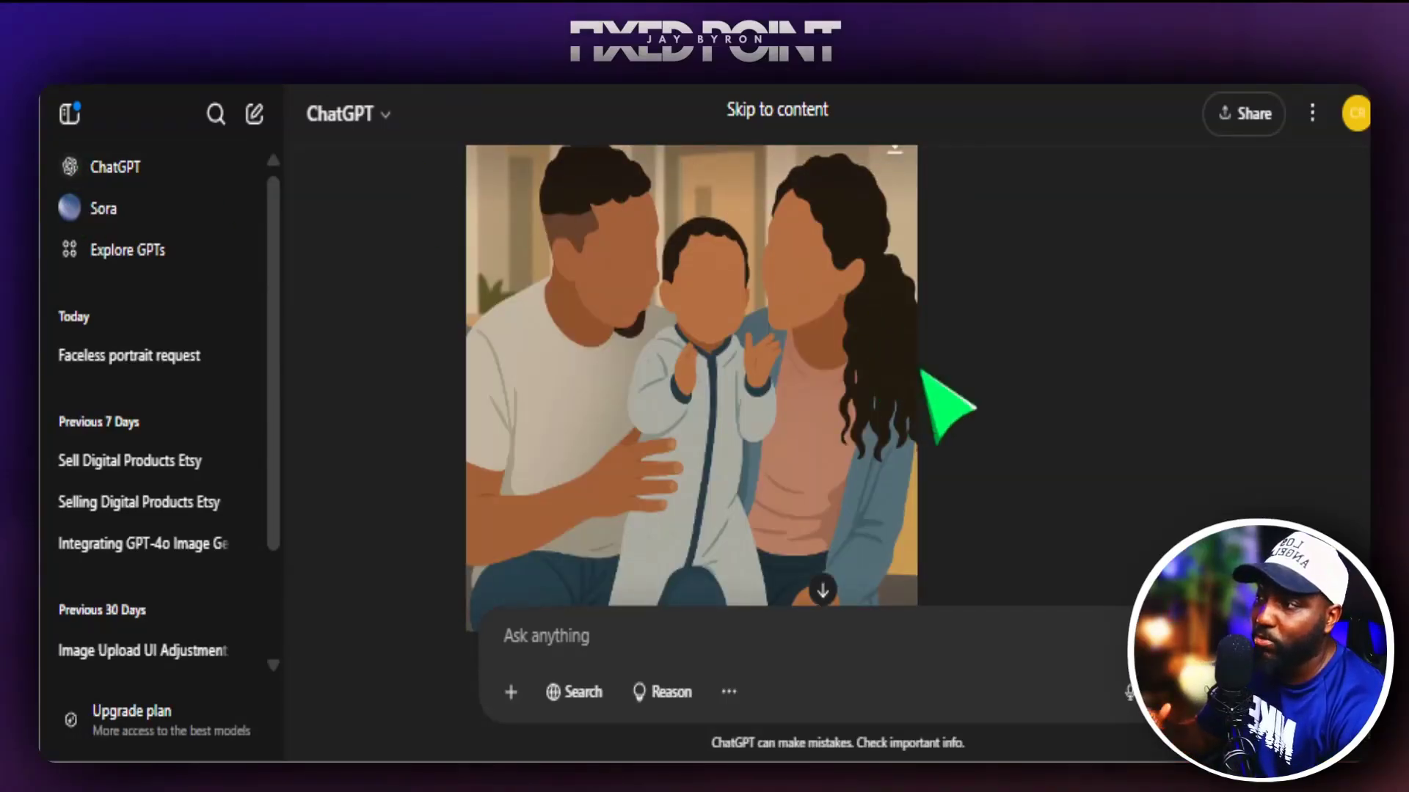
{"action": "scroll", "coordinate": [976, 391], "scroll_direction": "up", "scroll_amount": 5}
{"action": "scroll", "coordinate": [976, 391], "scroll_direction": "up", "scroll_amount": 3}
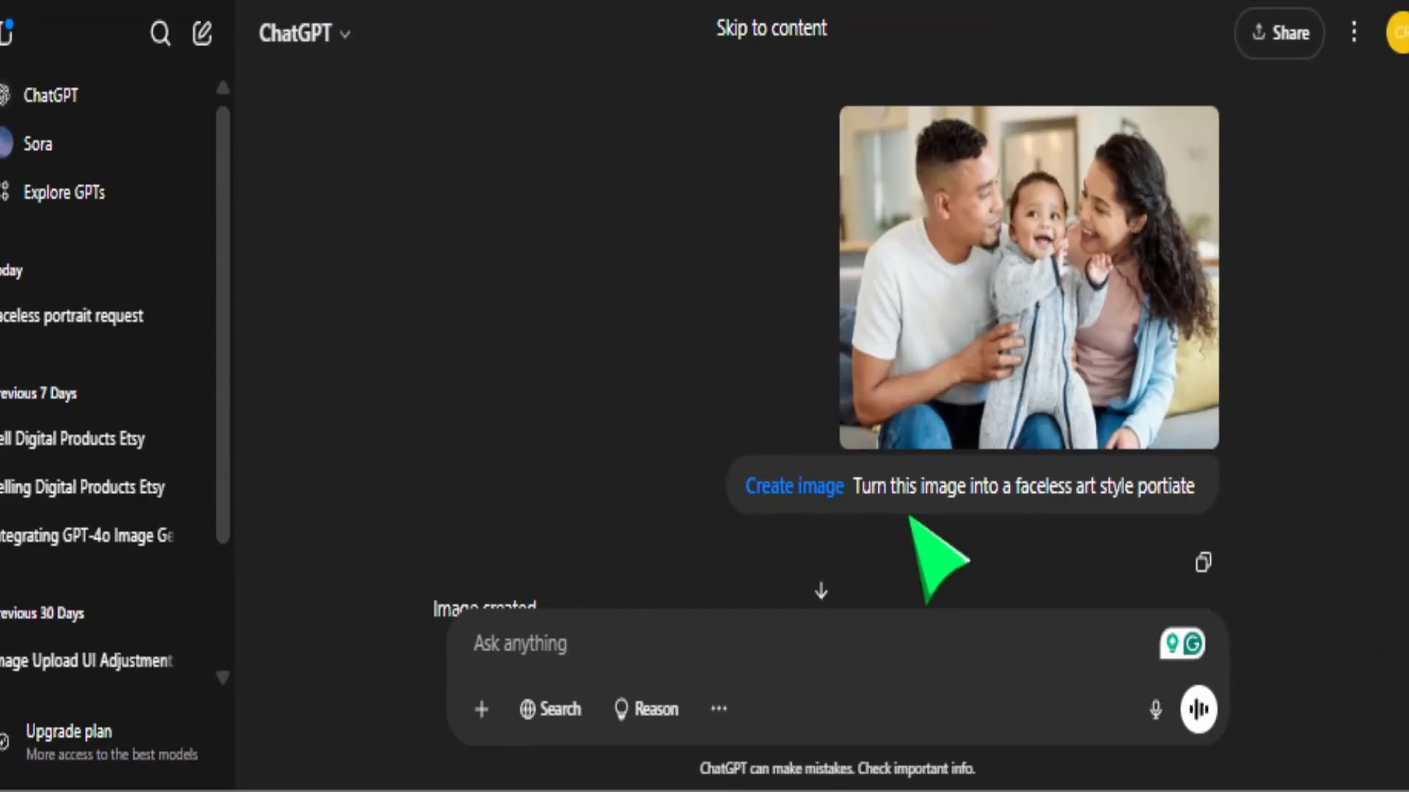
{"action": "scroll", "coordinate": [918, 514], "scroll_direction": "down", "scroll_amount": 10}
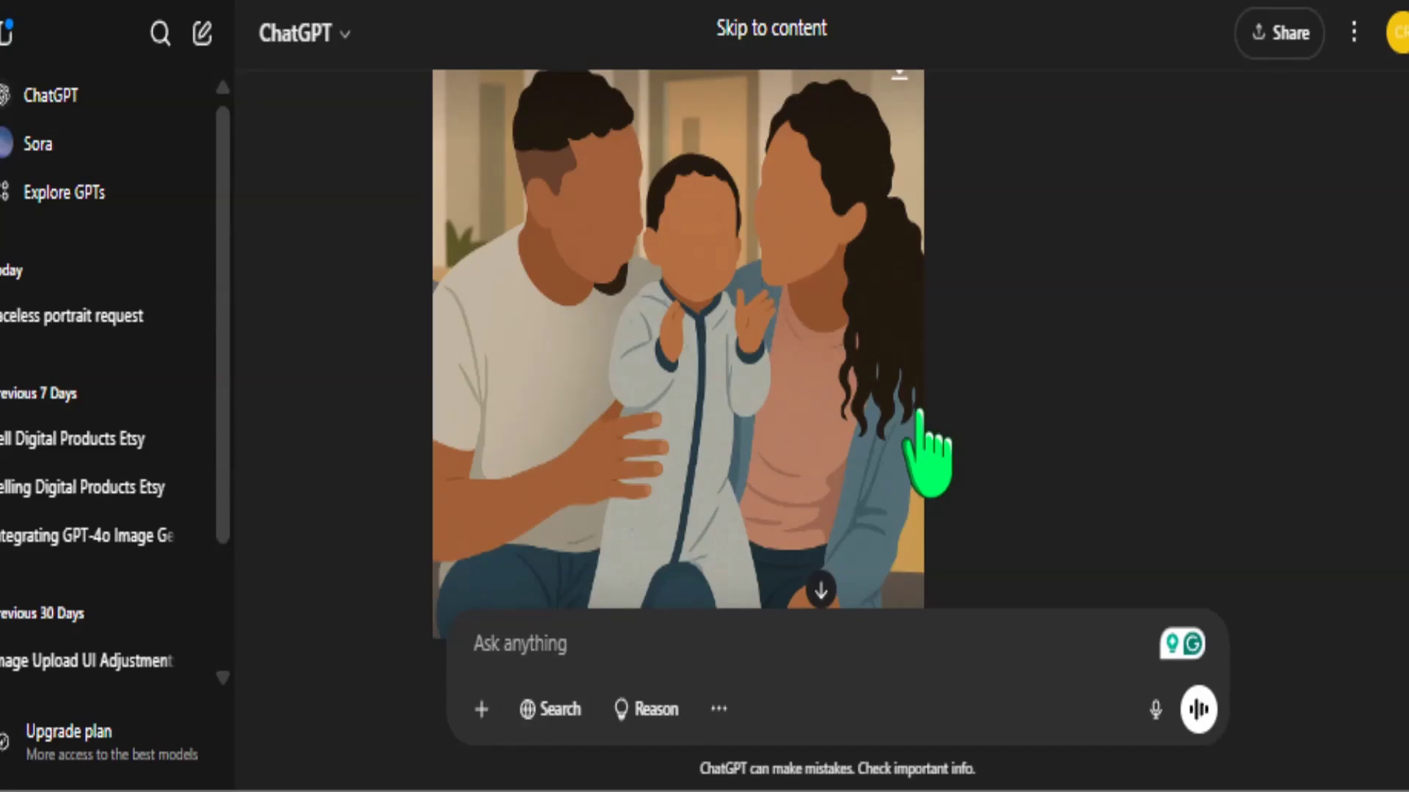
{"action": "scroll", "coordinate": [928, 455], "scroll_direction": "up", "scroll_amount": 3}
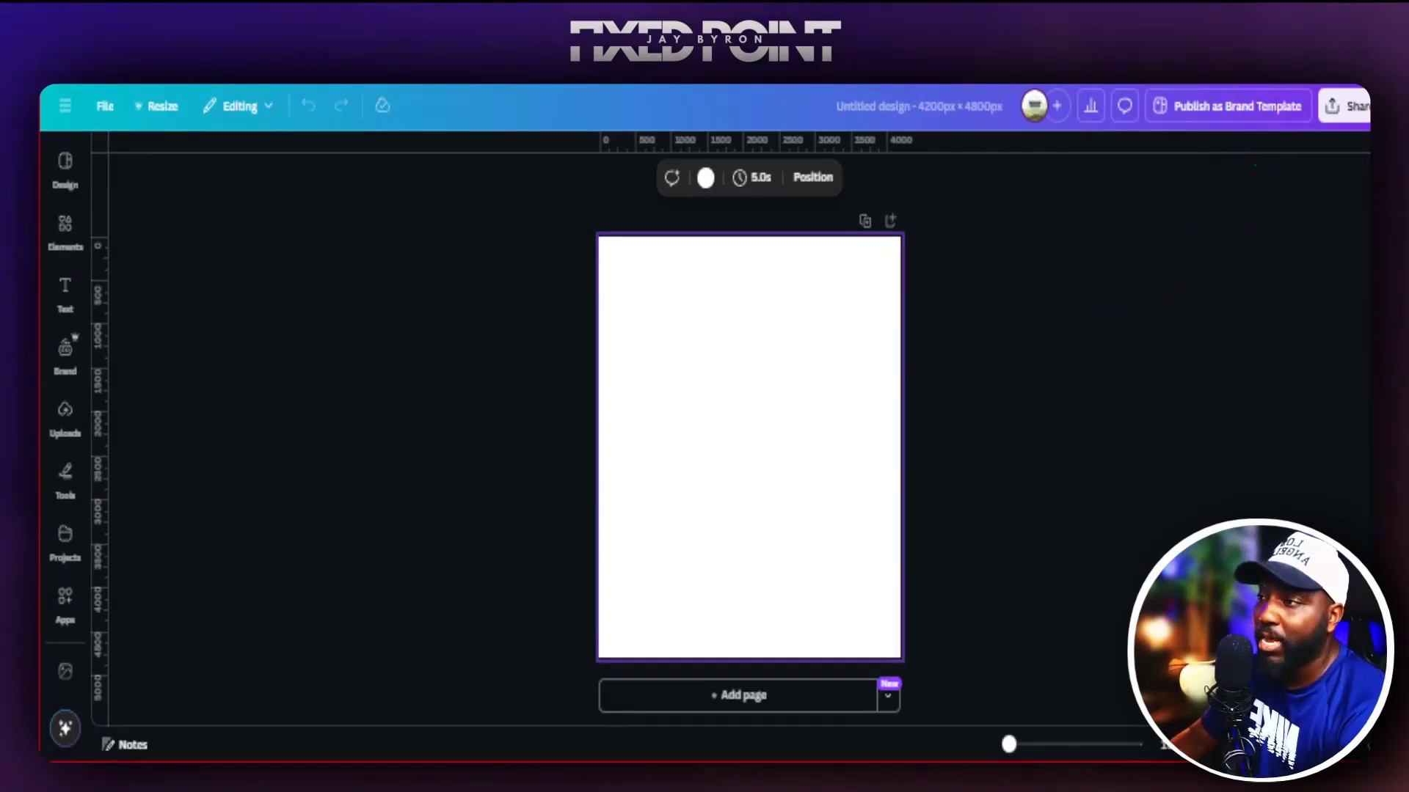
Switch to Canva, paste the faceless family portrait into the front design and move it near the top of the page.
{"action": "key", "text": "ctrl+v"}
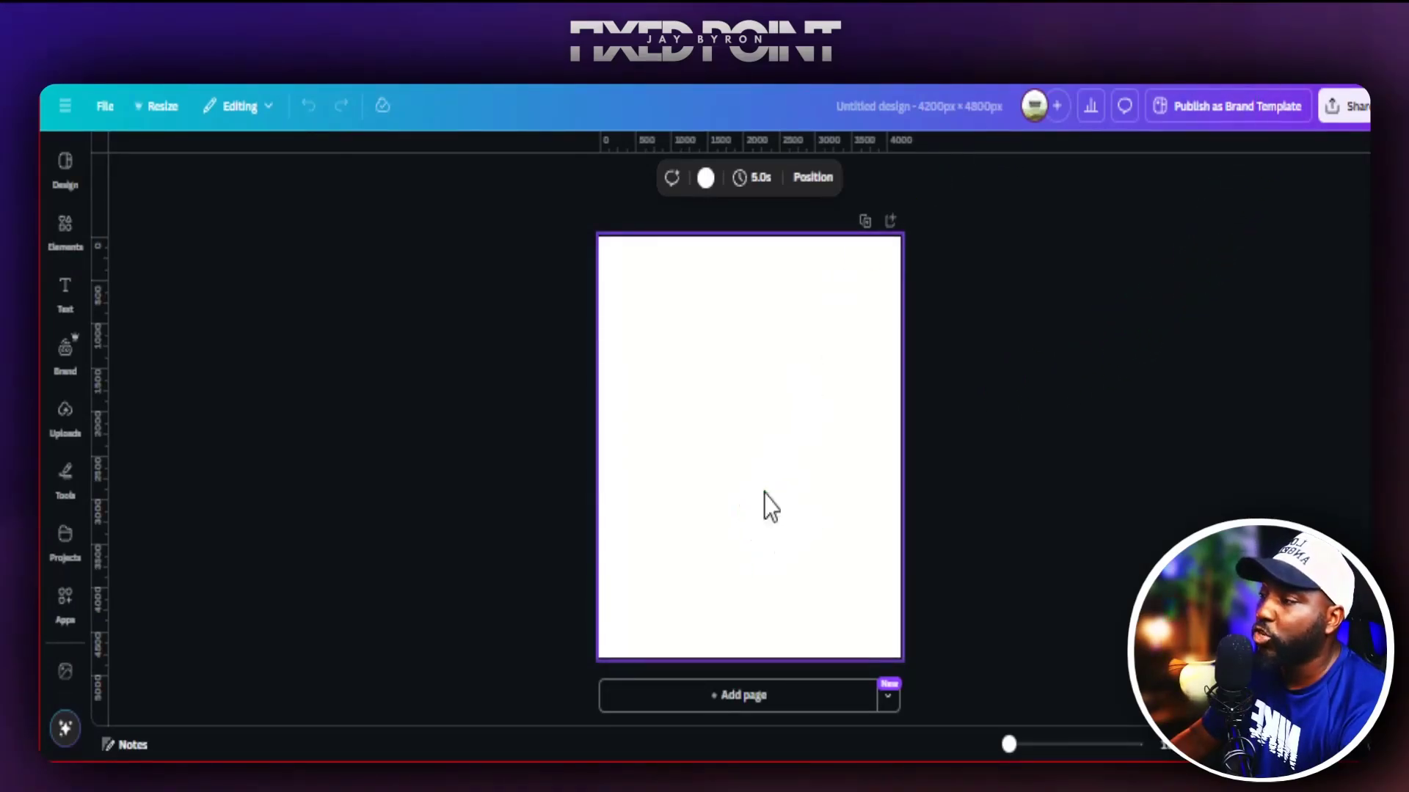
{"action": "key", "text": "ctrl+v"}
{"action": "left_click_drag", "start_coordinate": [820, 546], "coordinate": [860, 618]}
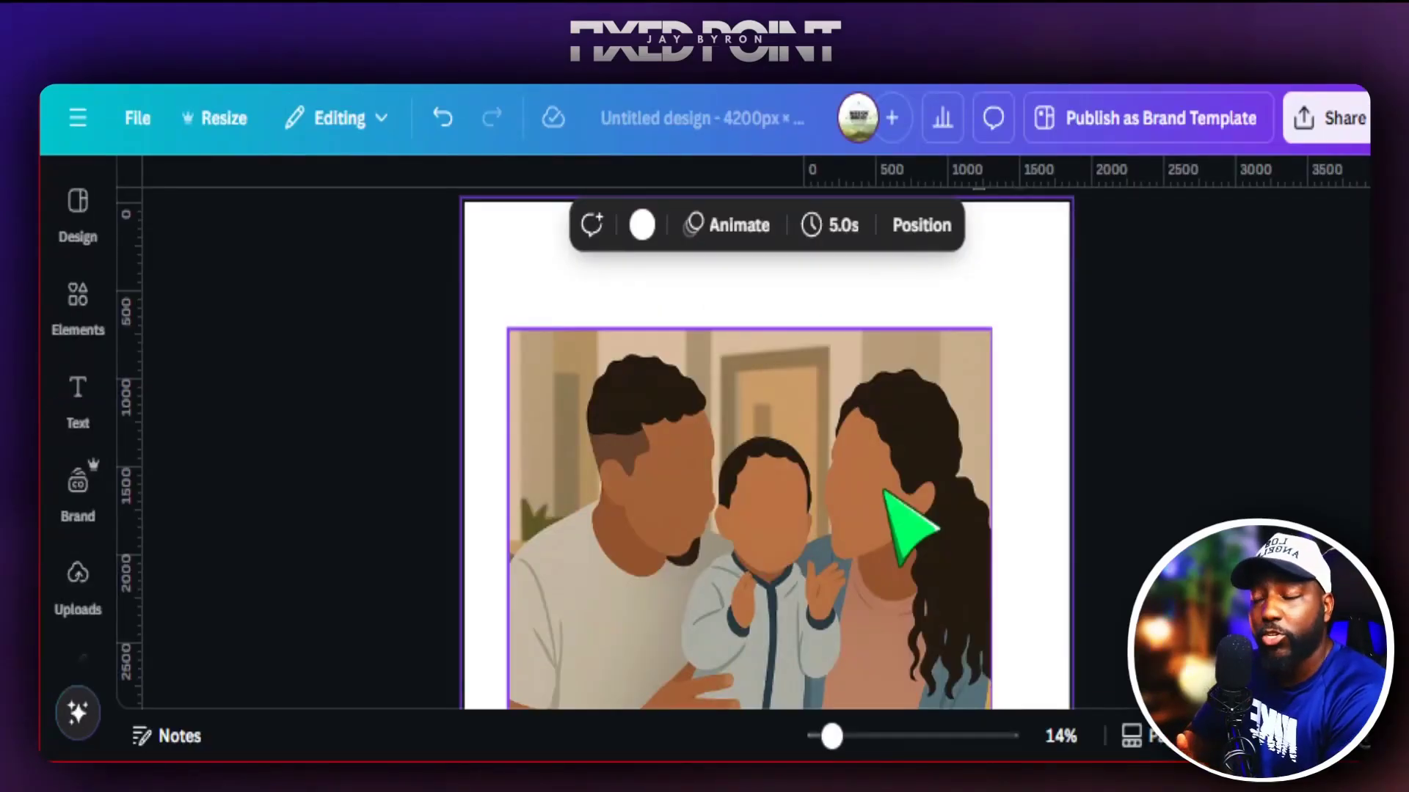
{"action": "left_click_drag", "start_coordinate": [884, 492], "coordinate": [866, 472]}
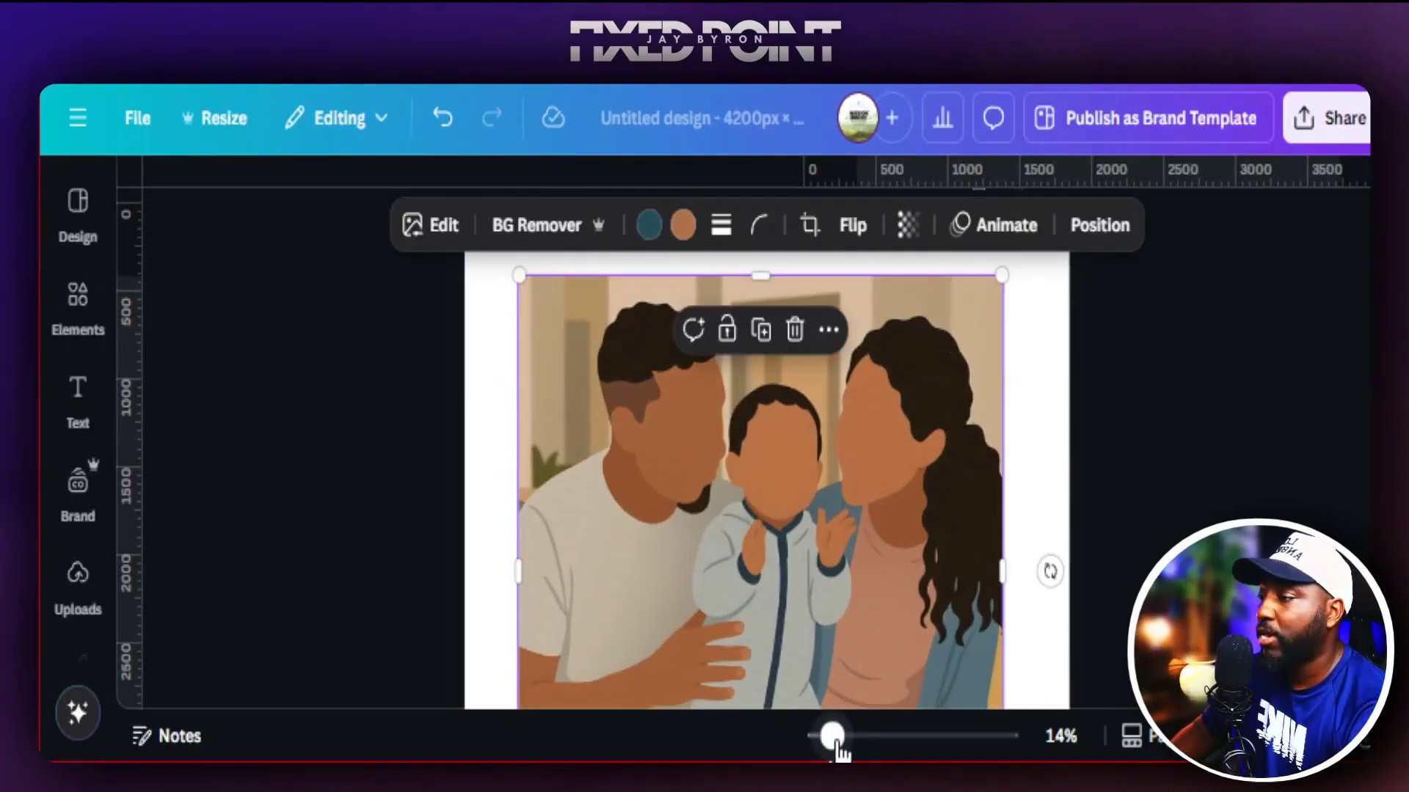
{"action": "left_click_drag", "start_coordinate": [833, 736], "coordinate": [819, 737]}
{"action": "left_click_drag", "start_coordinate": [843, 604], "coordinate": [807, 534]}
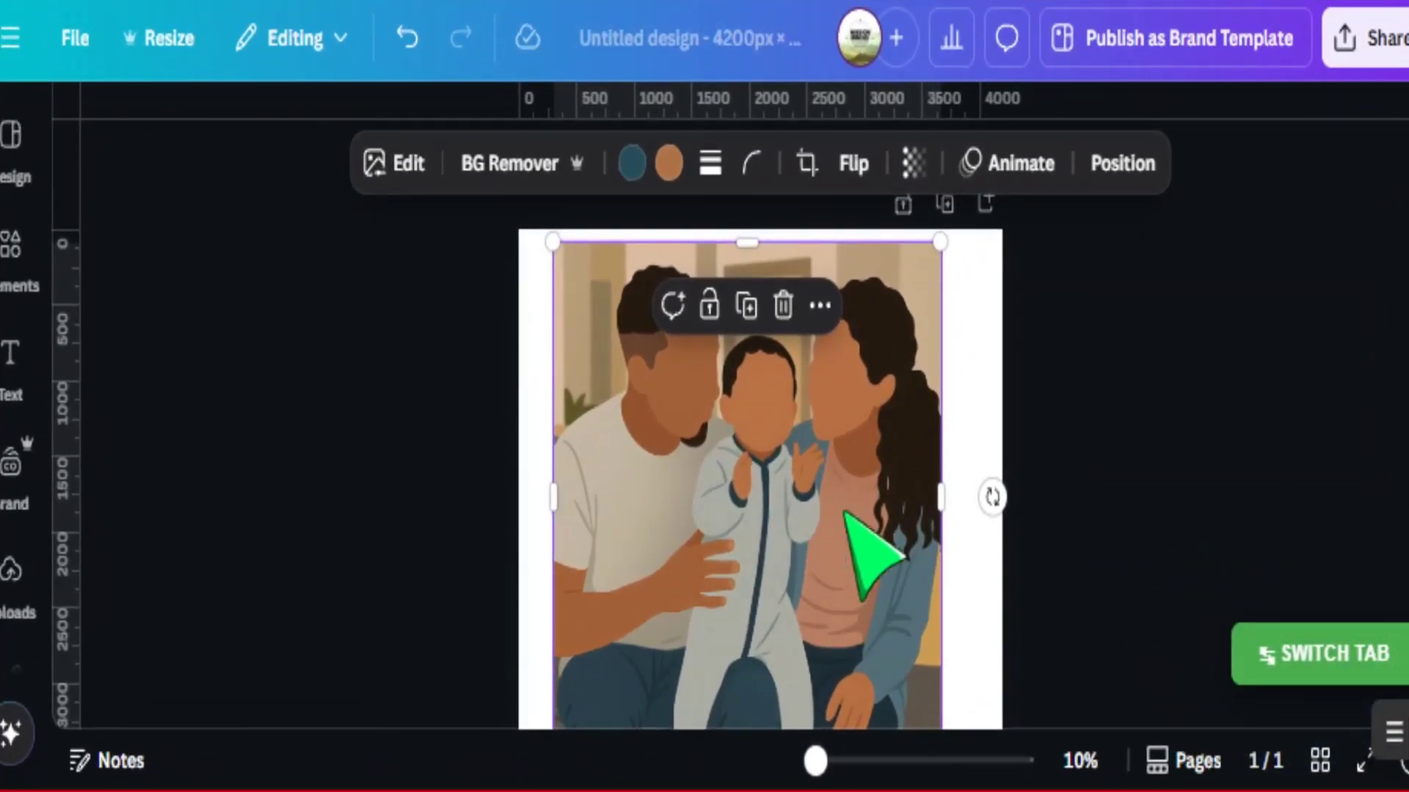
{"action": "left_click", "coordinate": [1248, 497]}
{"action": "left_click", "coordinate": [786, 497]}
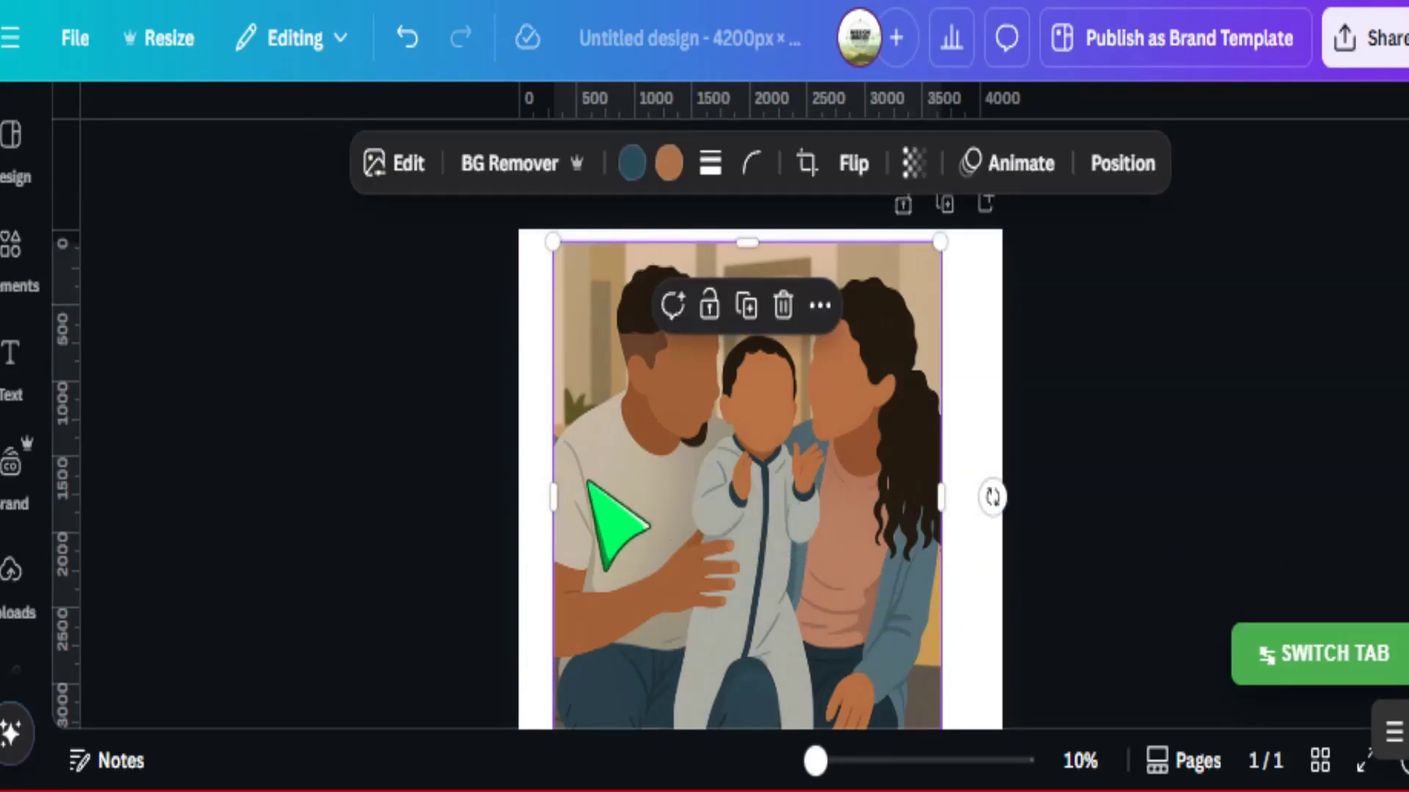
Remove the background from the family portrait with BG Remover.
{"action": "left_click", "coordinate": [396, 165]}
{"action": "scroll", "coordinate": [220, 477], "scroll_direction": "down", "scroll_amount": 3}
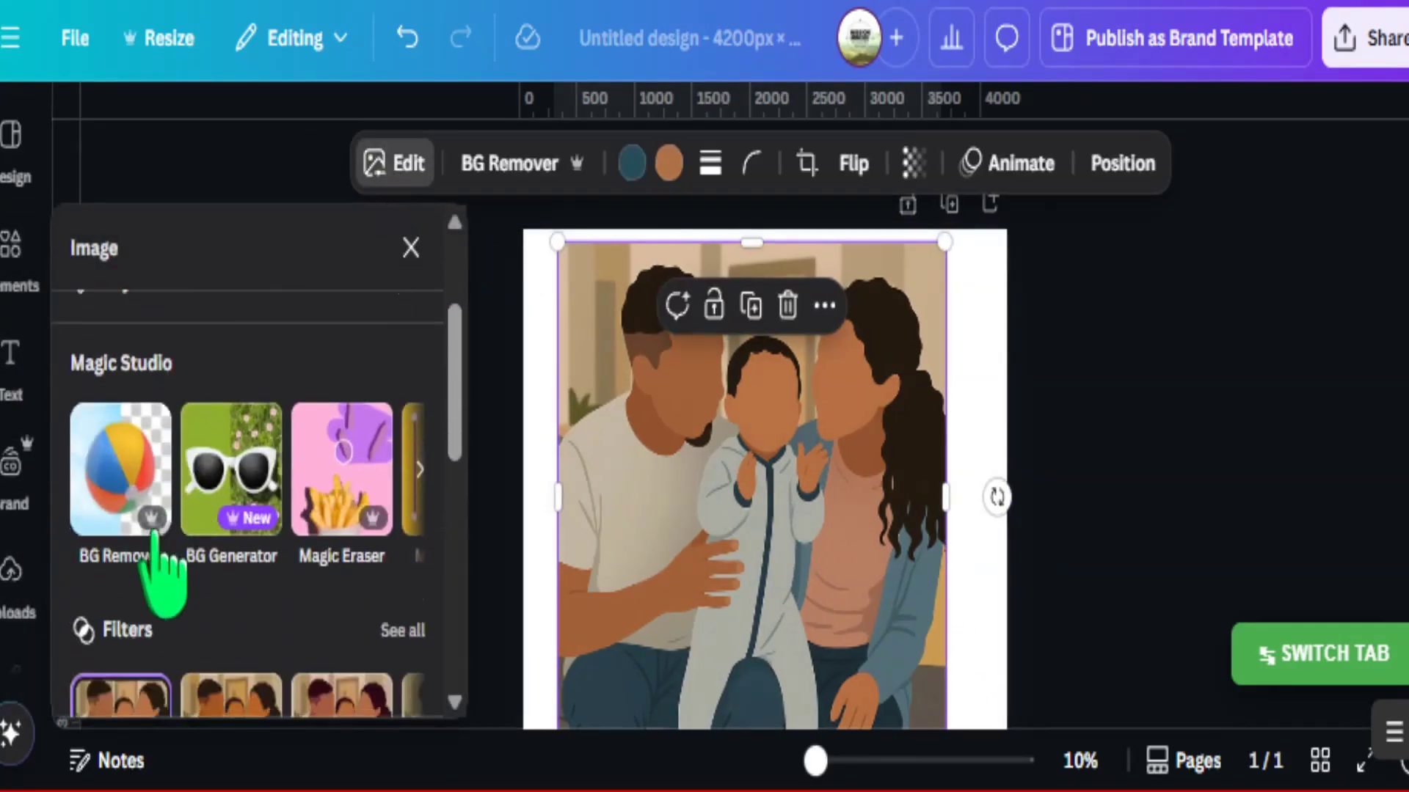
{"action": "left_click", "coordinate": [111, 476]}
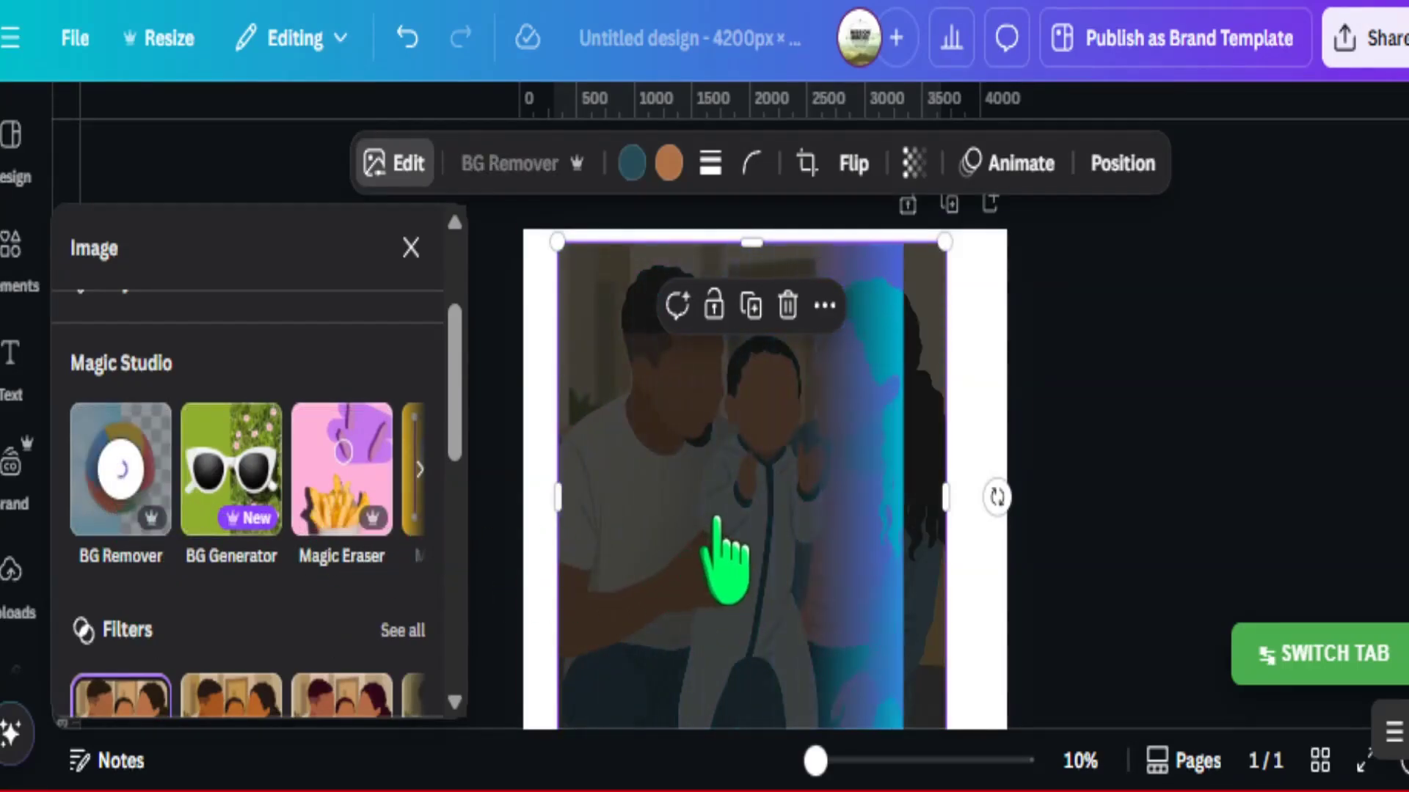
{"action": "left_click", "coordinate": [411, 248]}
{"action": "left_click", "coordinate": [1067, 403]}
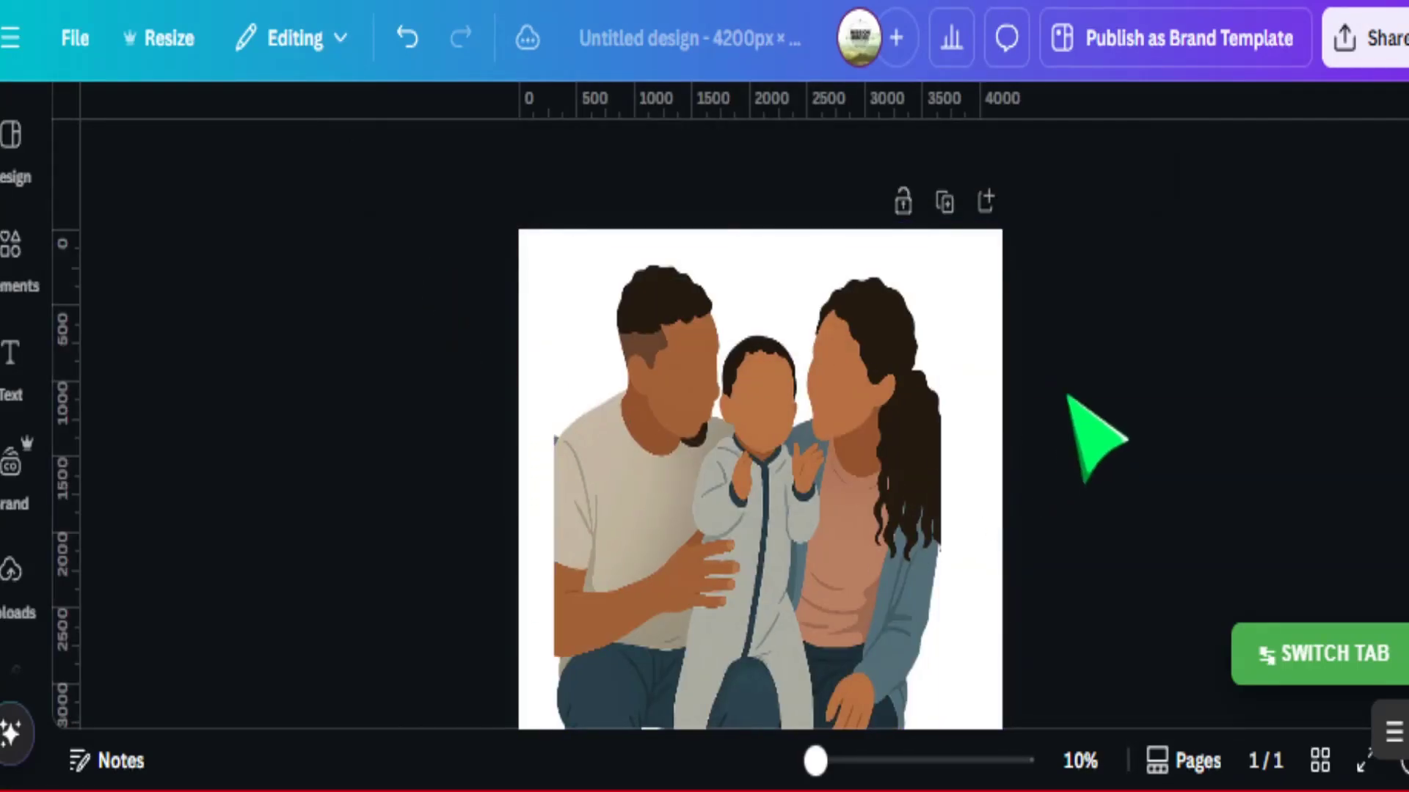
Shrink the family portrait to about 2000 px wide and center it horizontally on the front design.
{"action": "left_click_drag", "start_coordinate": [763, 506], "coordinate": [767, 482]}
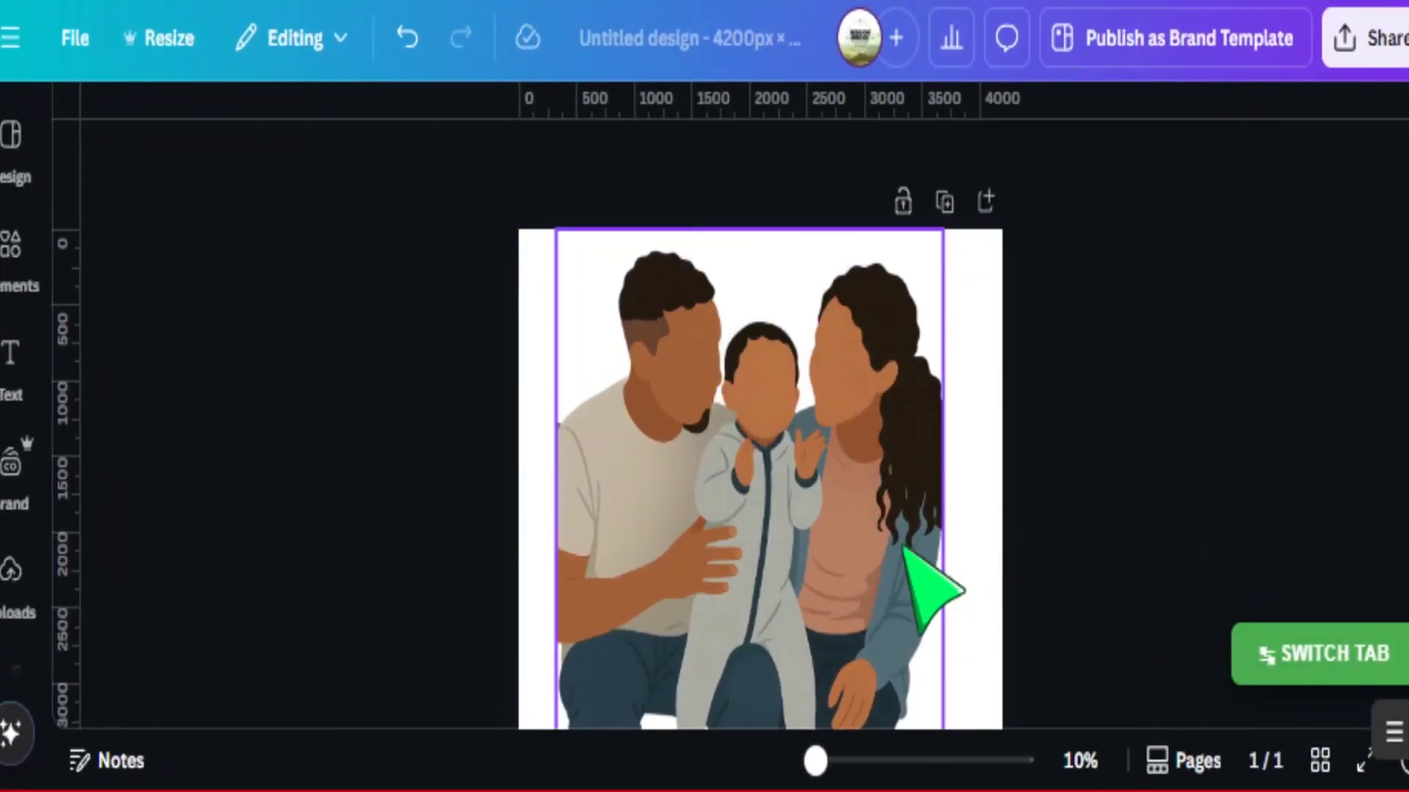
{"action": "scroll", "coordinate": [910, 554], "scroll_direction": "down", "scroll_amount": 5}
{"action": "left_click_drag", "start_coordinate": [942, 394], "coordinate": [844, 267]}
{"action": "left_click_drag", "start_coordinate": [767, 238], "coordinate": [812, 484]}
{"action": "scroll", "coordinate": [763, 488], "scroll_direction": "up", "scroll_amount": 3}
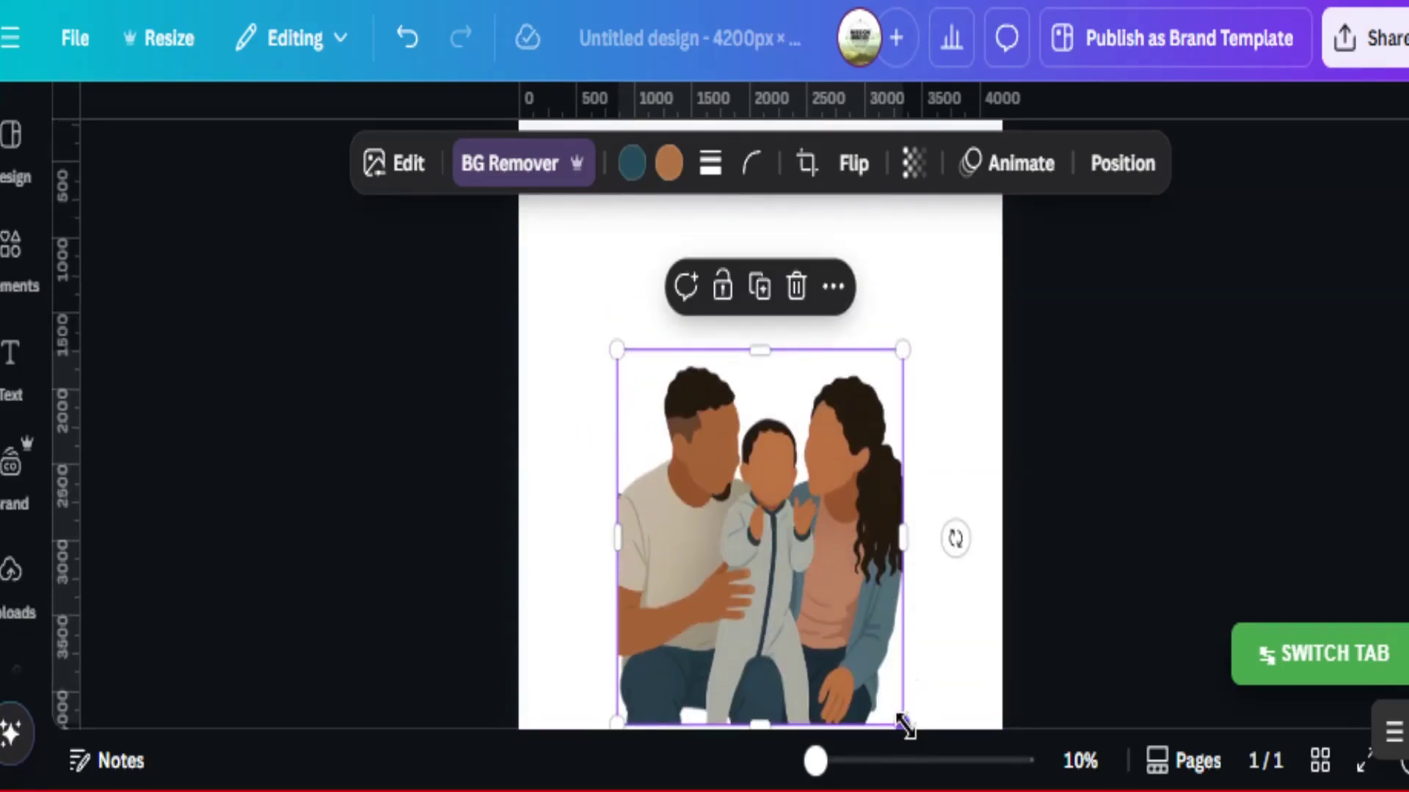
{"action": "left_click_drag", "start_coordinate": [902, 725], "coordinate": [772, 573]}
{"action": "left_click_drag", "start_coordinate": [666, 459], "coordinate": [729, 467]}
{"action": "left_click_drag", "start_coordinate": [834, 566], "coordinate": [789, 513]}
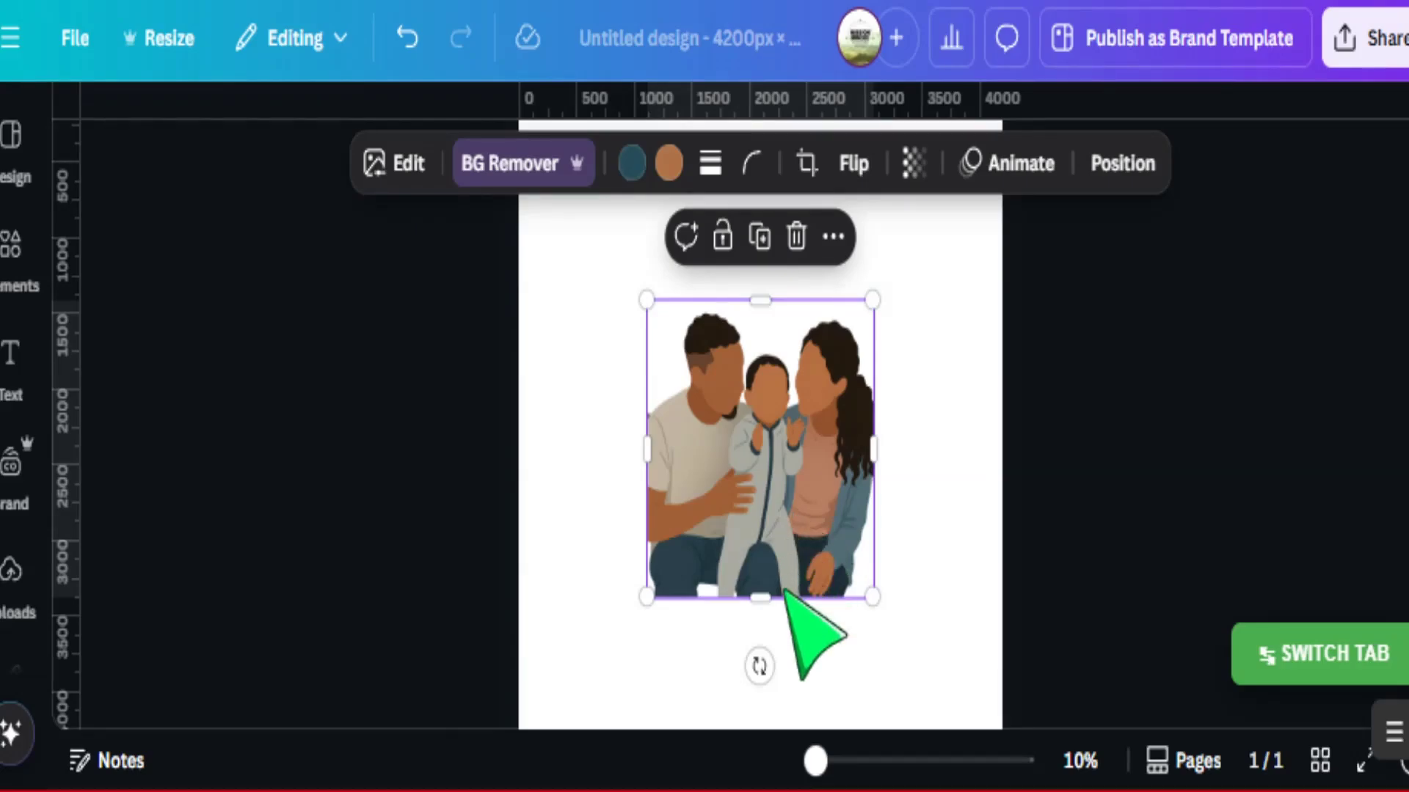
Add the letter "m" in the Black Sample font at size 804 and place one copy on each side of the reduced portrait.
{"action": "key", "text": "t"}
{"action": "left_click_drag", "start_coordinate": [750, 474], "coordinate": [337, 331]}
{"action": "left_click_drag", "start_coordinate": [574, 475], "coordinate": [686, 694]}
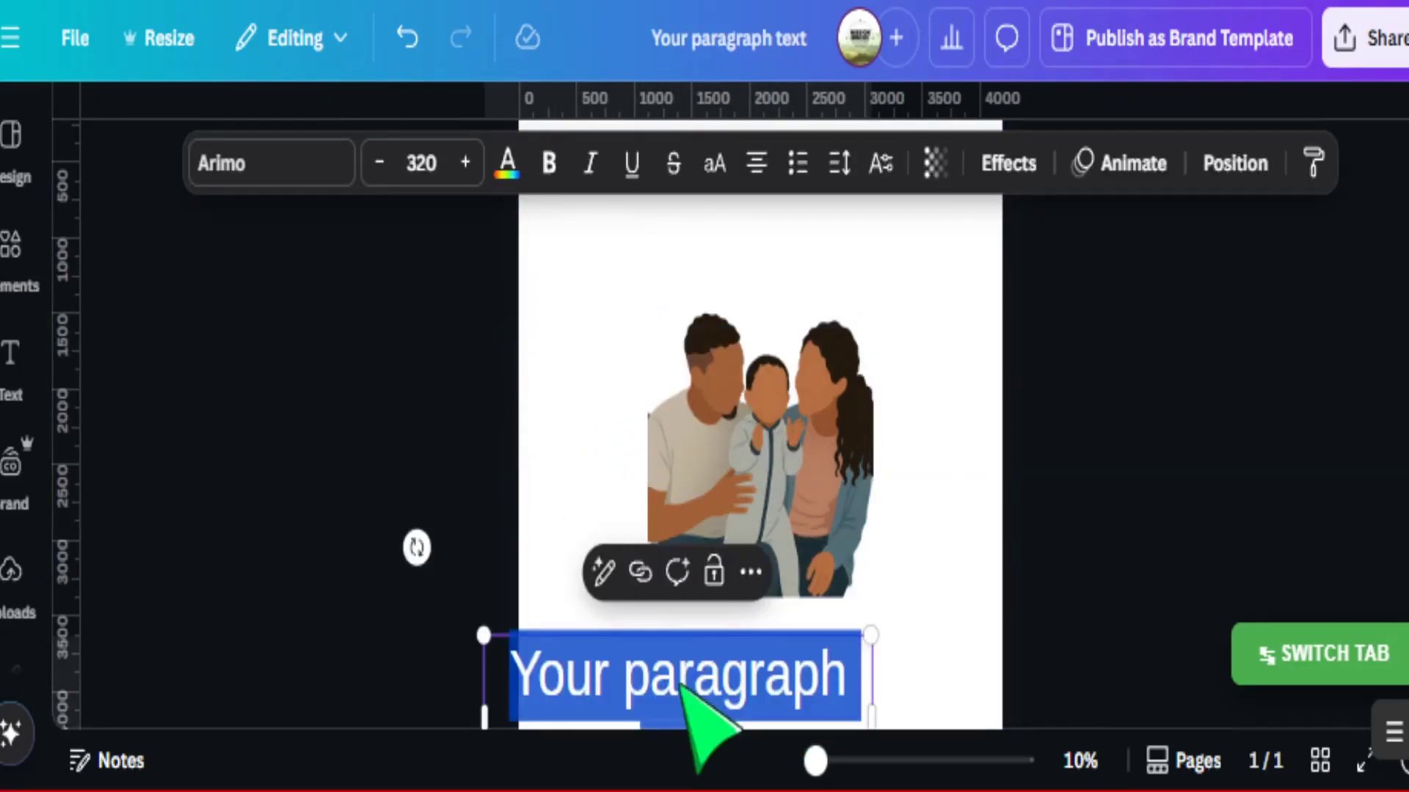
{"action": "type", "text": "n"}
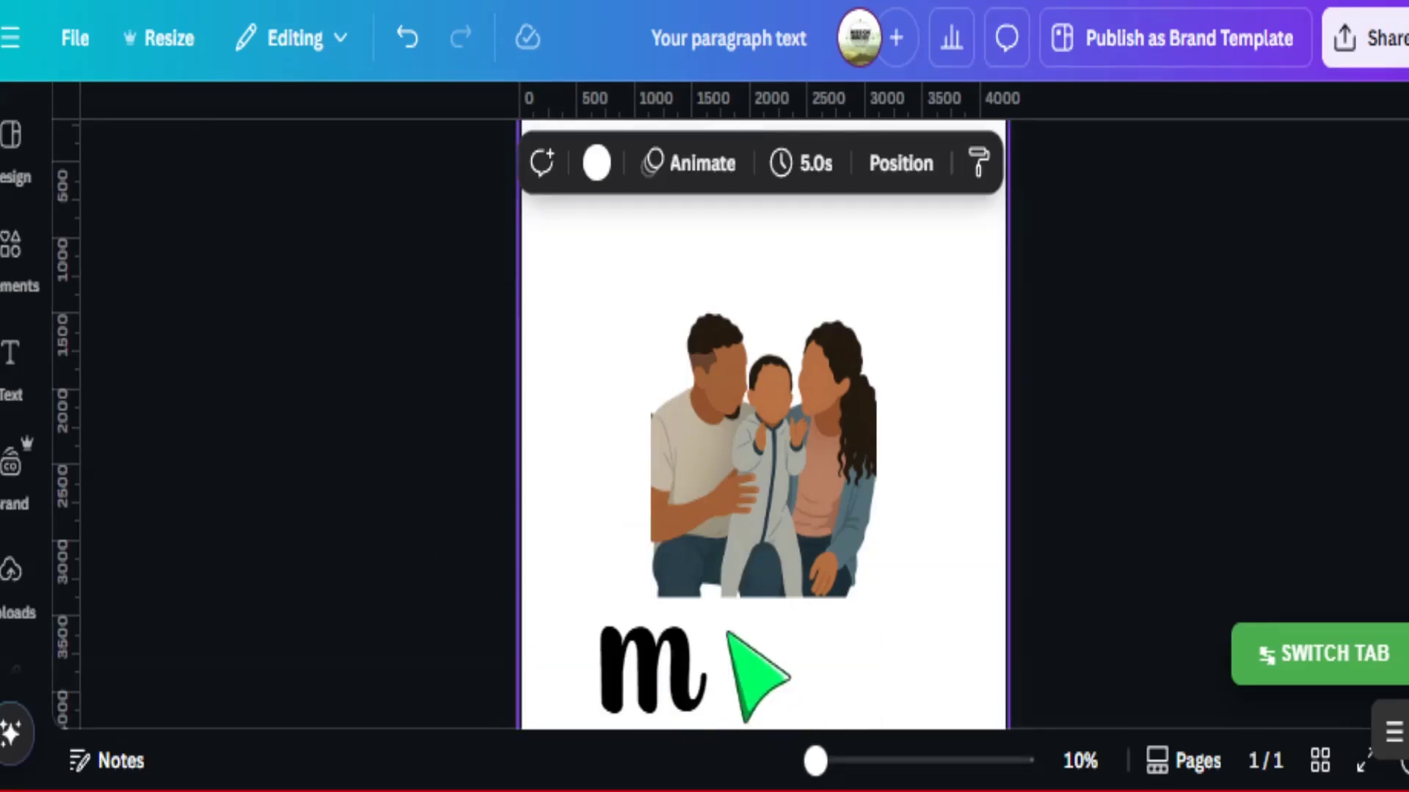
{"action": "left_click", "coordinate": [645, 644]}
{"action": "left_click_drag", "start_coordinate": [647, 669], "coordinate": [585, 539]}
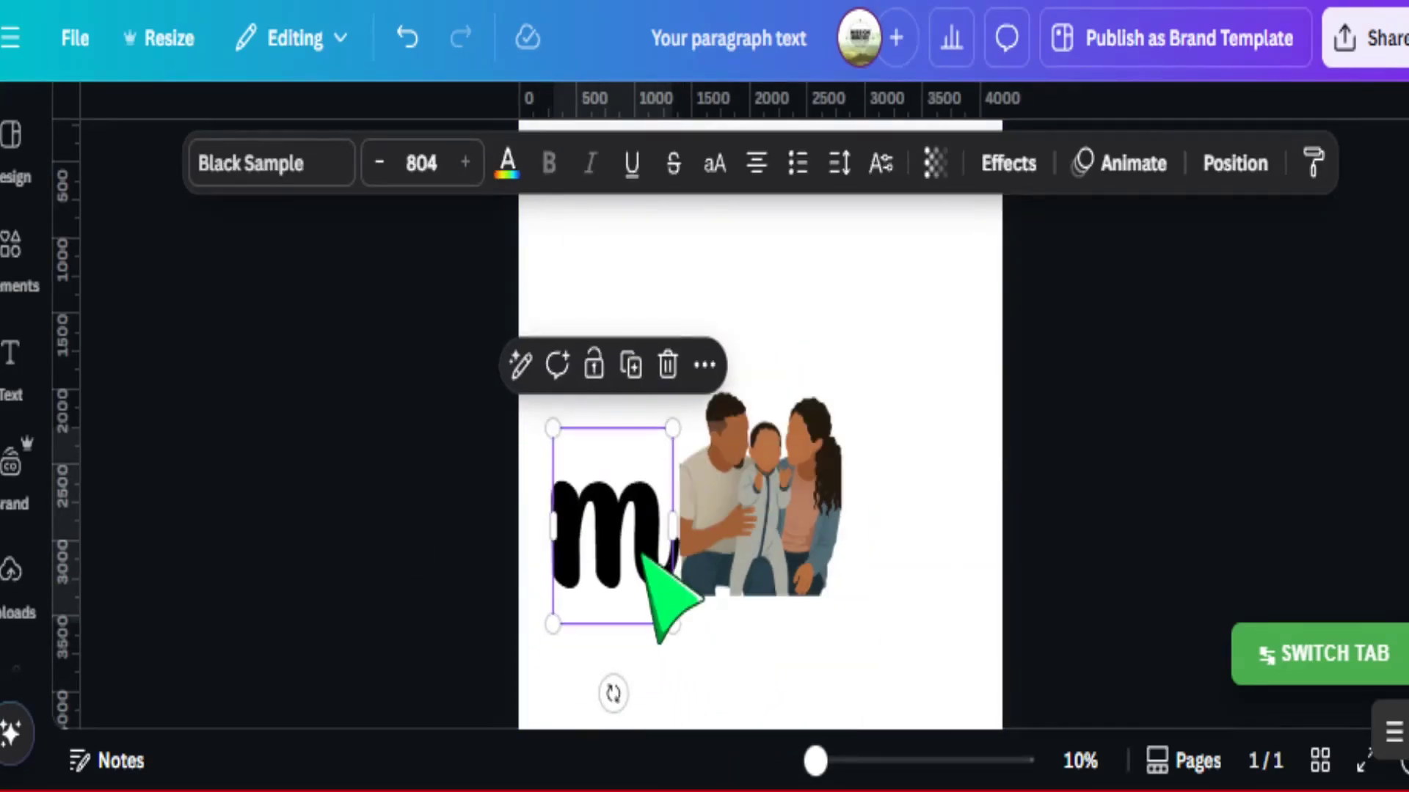
{"action": "left_click_drag", "start_coordinate": [644, 555], "coordinate": [925, 542]}
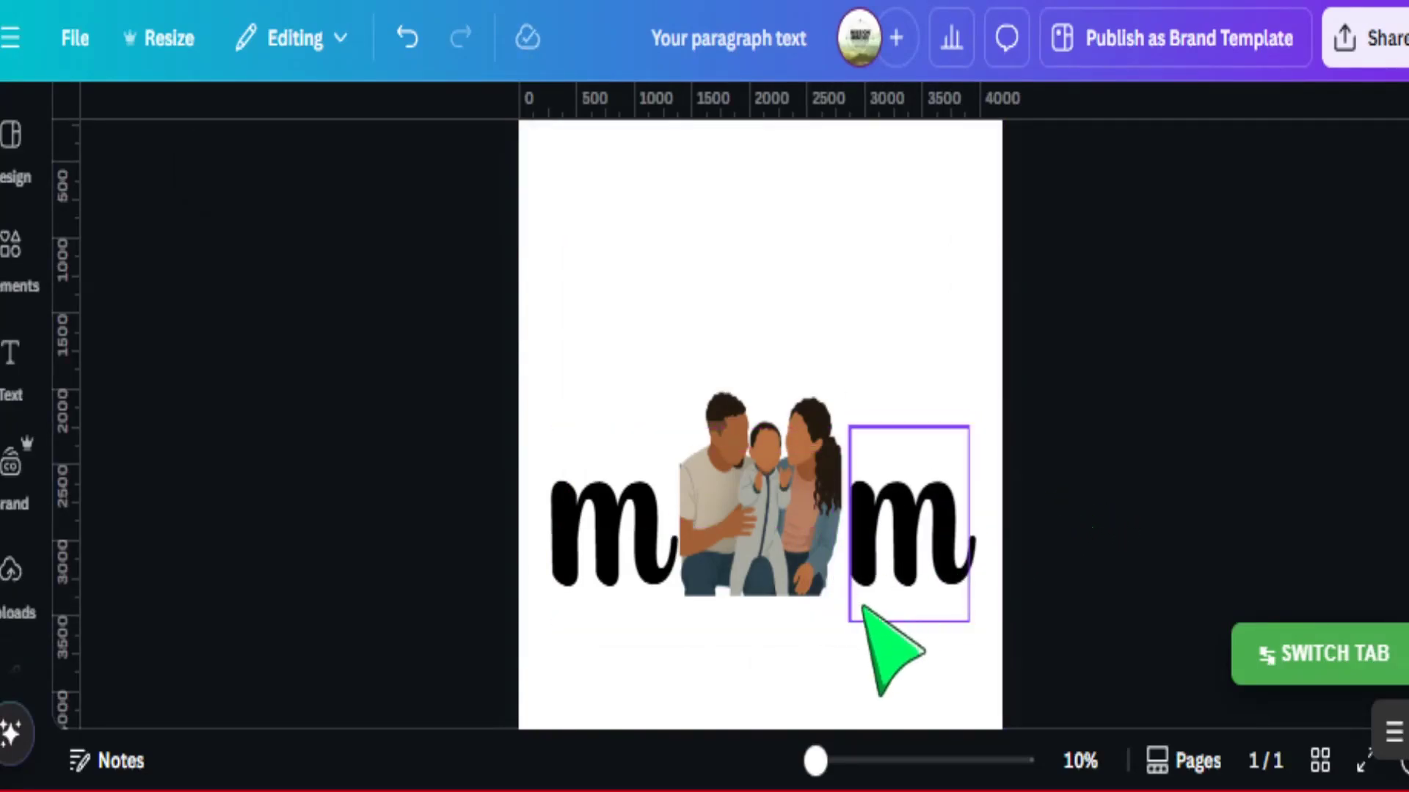
Group both letters with the family portrait, enlarge the group slightly to nearly the page width and center it.
{"action": "key", "text": "ctrl+a"}
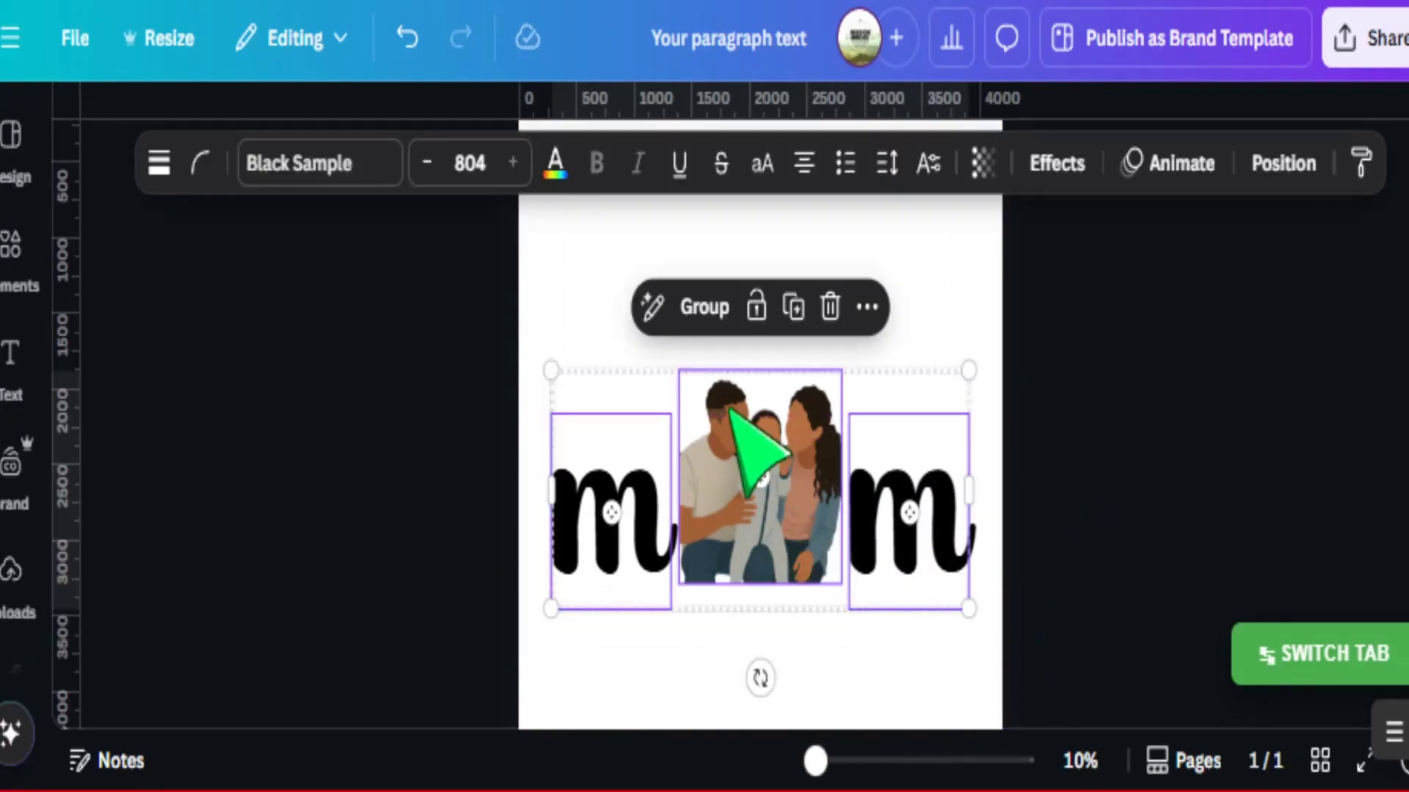
{"action": "left_click", "coordinate": [705, 307]}
{"action": "mouse_move", "coordinate": [748, 478]}
{"action": "left_mouse_down"}
{"action": "mouse_move", "coordinate": [717, 494]}
{"action": "mouse_move", "coordinate": [758, 450]}
{"action": "mouse_move", "coordinate": [748, 478]}
{"action": "left_mouse_up"}
{"action": "mouse_move", "coordinate": [968, 611]}
{"action": "left_mouse_down"}
{"action": "mouse_move", "coordinate": [730, 478]}
{"action": "mouse_move", "coordinate": [987, 621]}
{"action": "left_mouse_up"}
{"action": "left_click", "coordinate": [790, 553]}
{"action": "left_click_drag", "start_coordinate": [789, 554], "coordinate": [805, 560]}
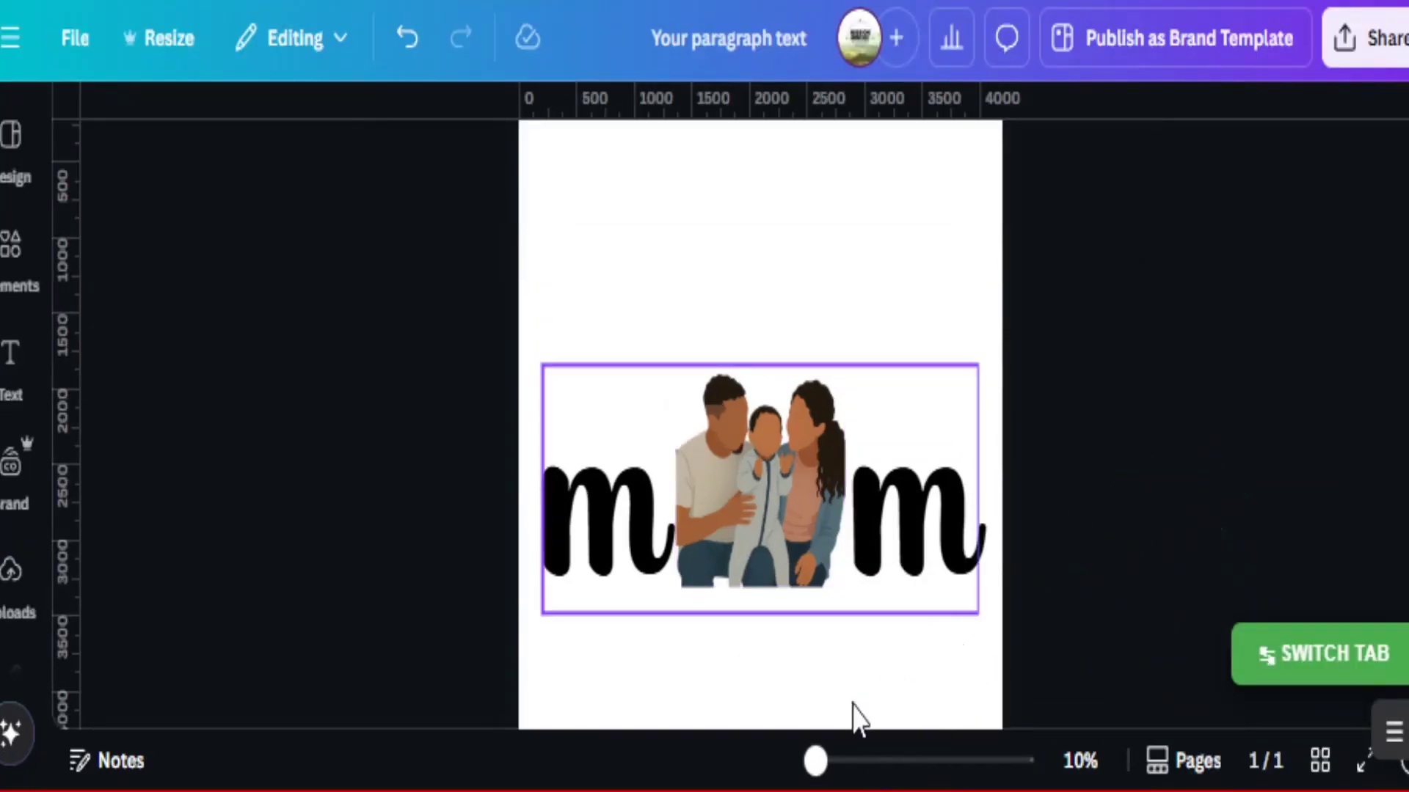
{"action": "left_click", "coordinate": [838, 693]}
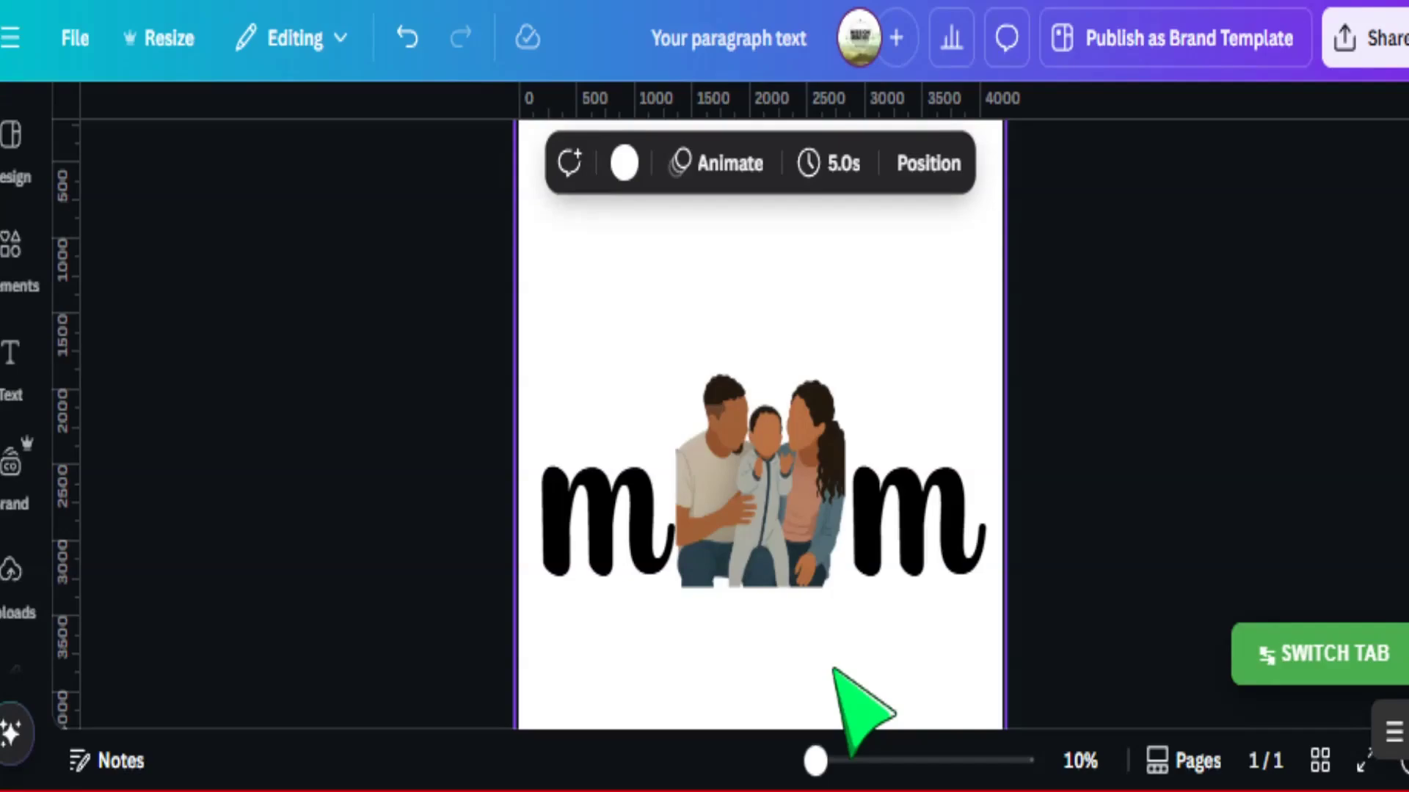
Add a text box above the family portrait and set its font to Balistany.
{"action": "key", "text": "t"}
{"action": "left_click_drag", "start_coordinate": [743, 405], "coordinate": [384, 419]}
{"action": "left_click", "coordinate": [328, 479]}
{"action": "left_click_drag", "start_coordinate": [579, 390], "coordinate": [759, 316]}
{"action": "left_click", "coordinate": [319, 176]}
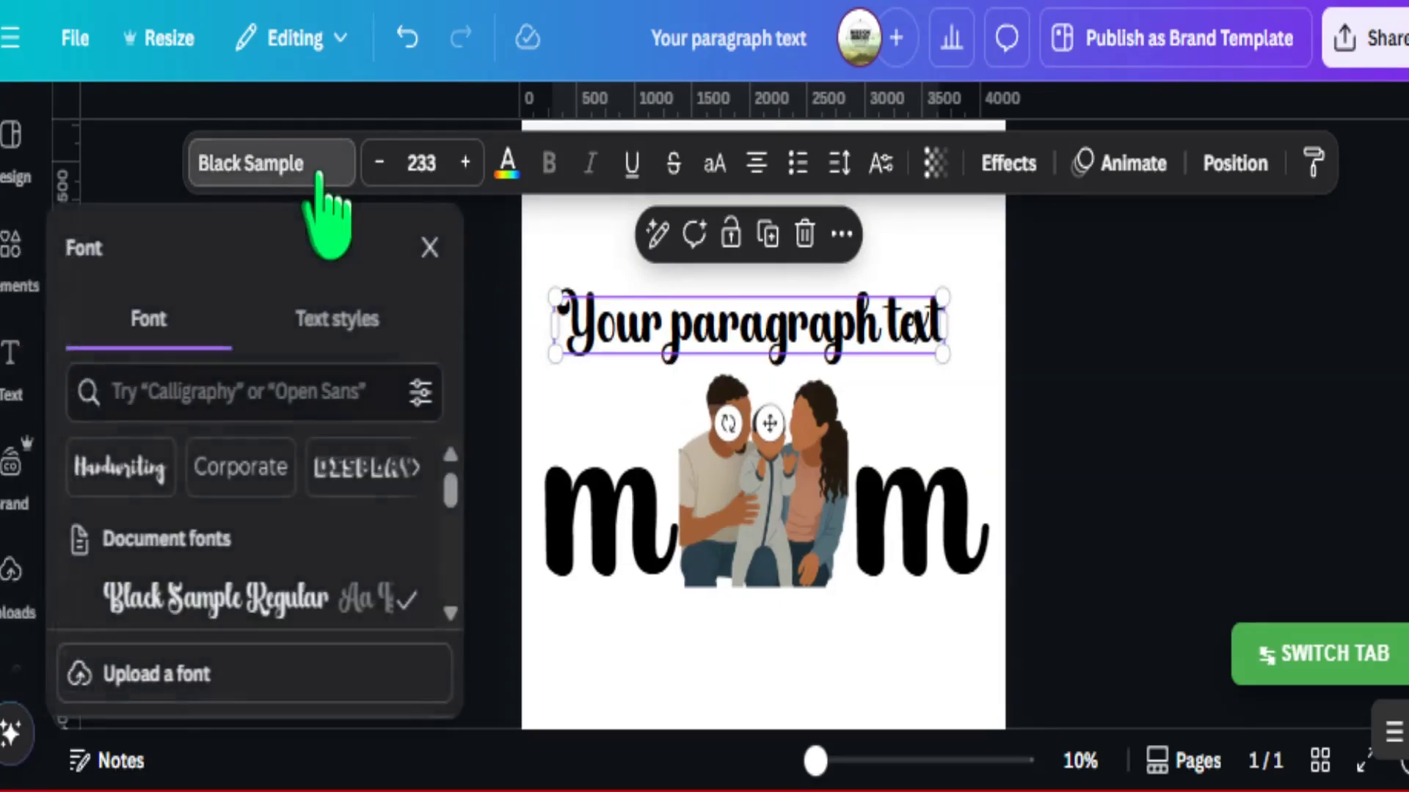
{"action": "scroll", "coordinate": [261, 580], "scroll_direction": "down", "scroll_amount": 5}
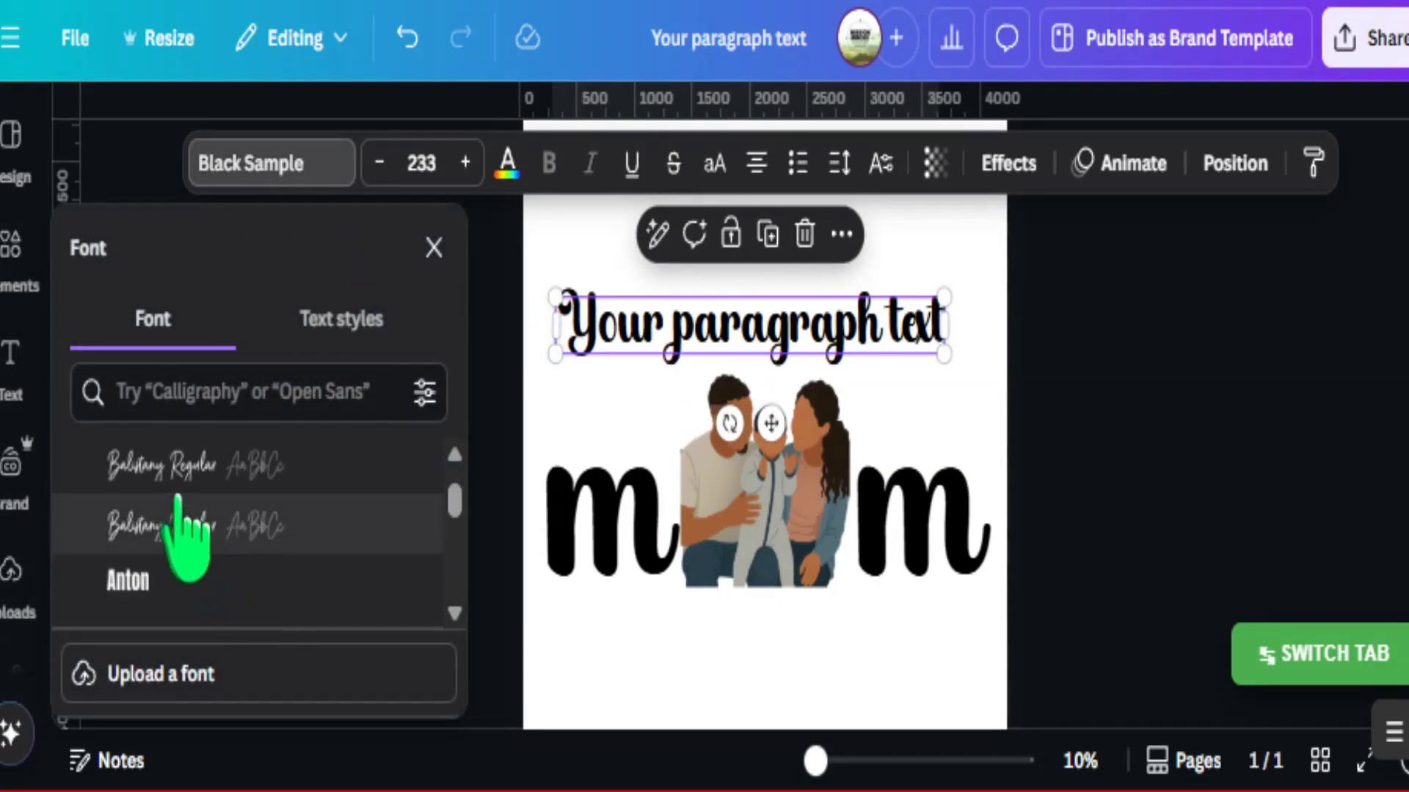
{"action": "left_click", "coordinate": [176, 469]}
Change the text to "This", enlarge it above the first "m", and add "wears her heart on her sleeve" beneath the portrait.
{"action": "double_click", "coordinate": [710, 326]}
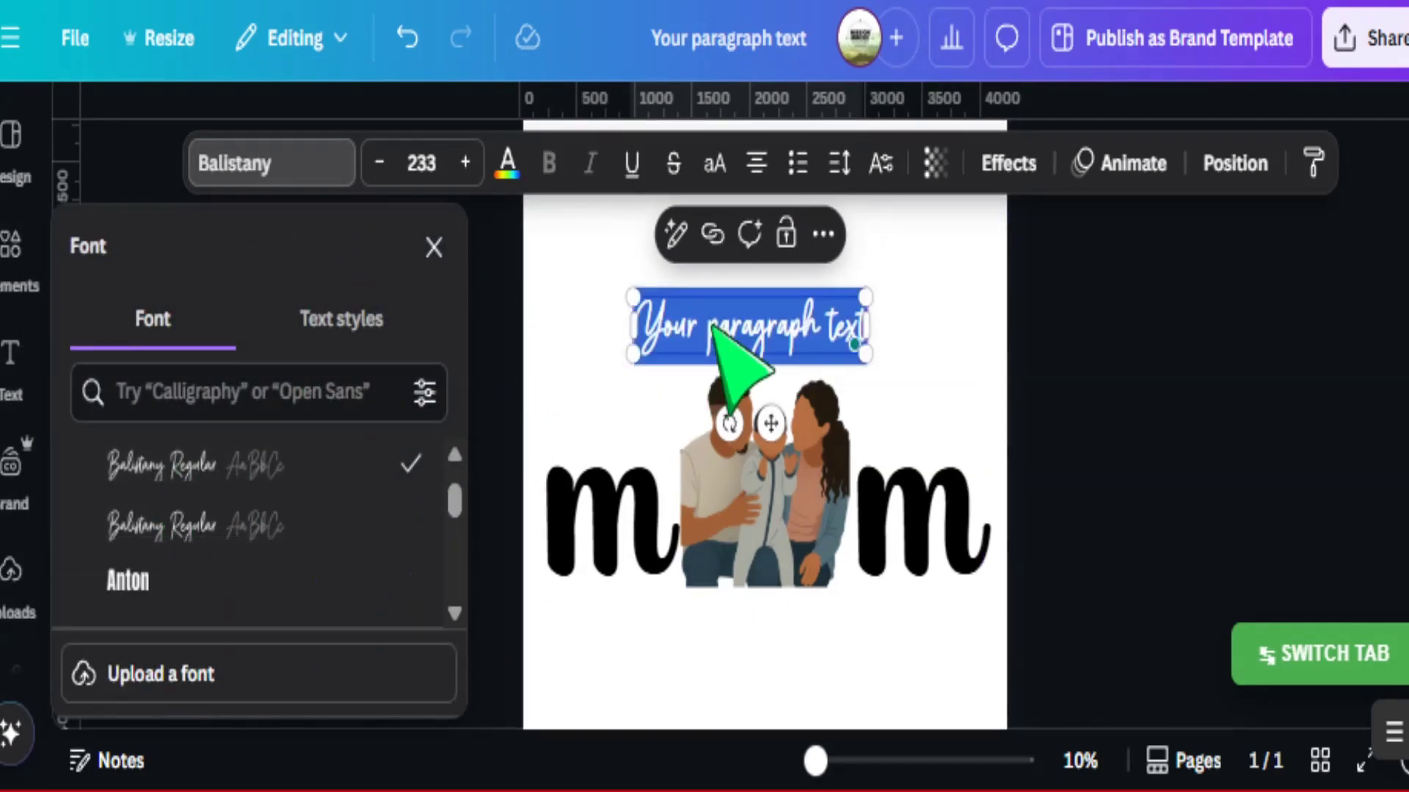
{"action": "type", "text": "This"}
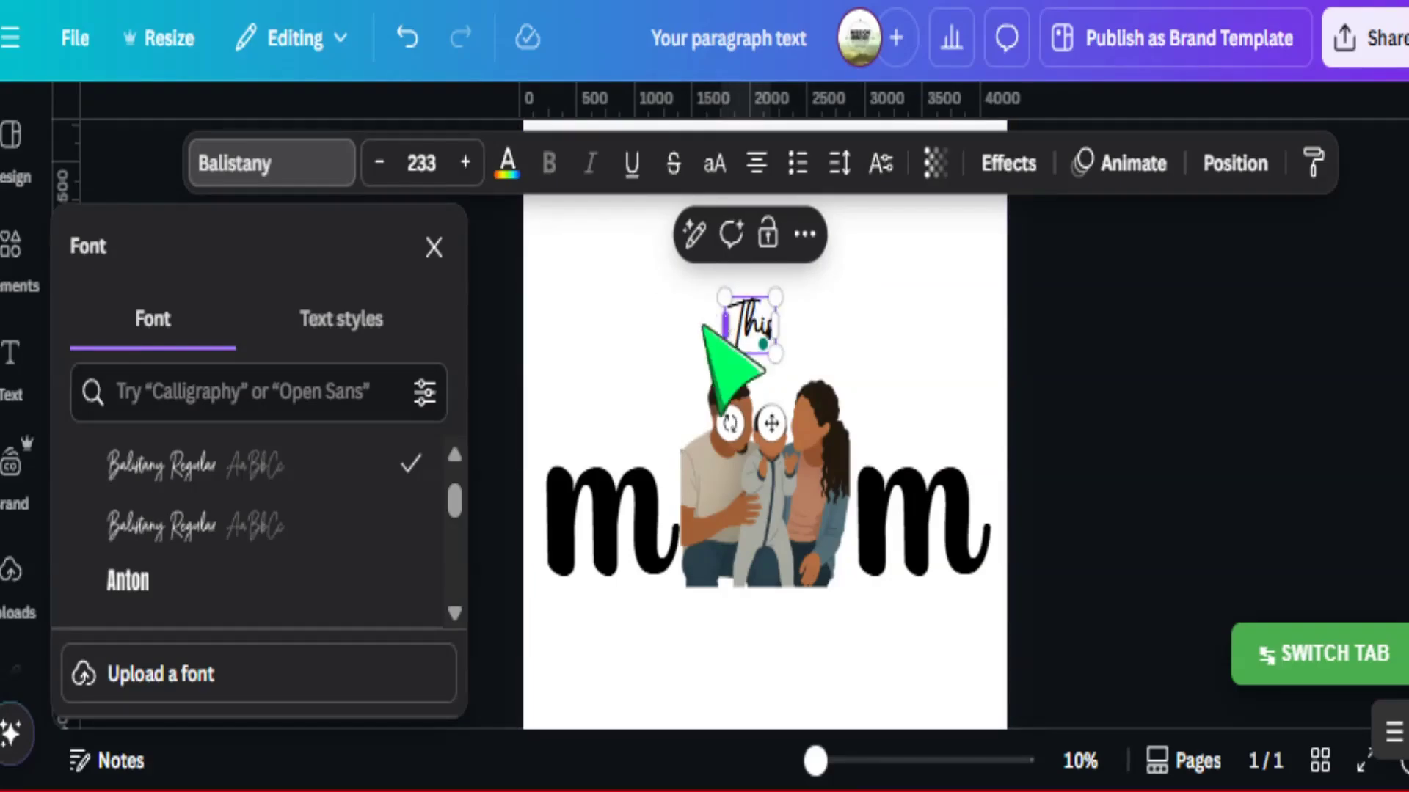
{"action": "left_click_drag", "start_coordinate": [724, 295], "coordinate": [616, 289]}
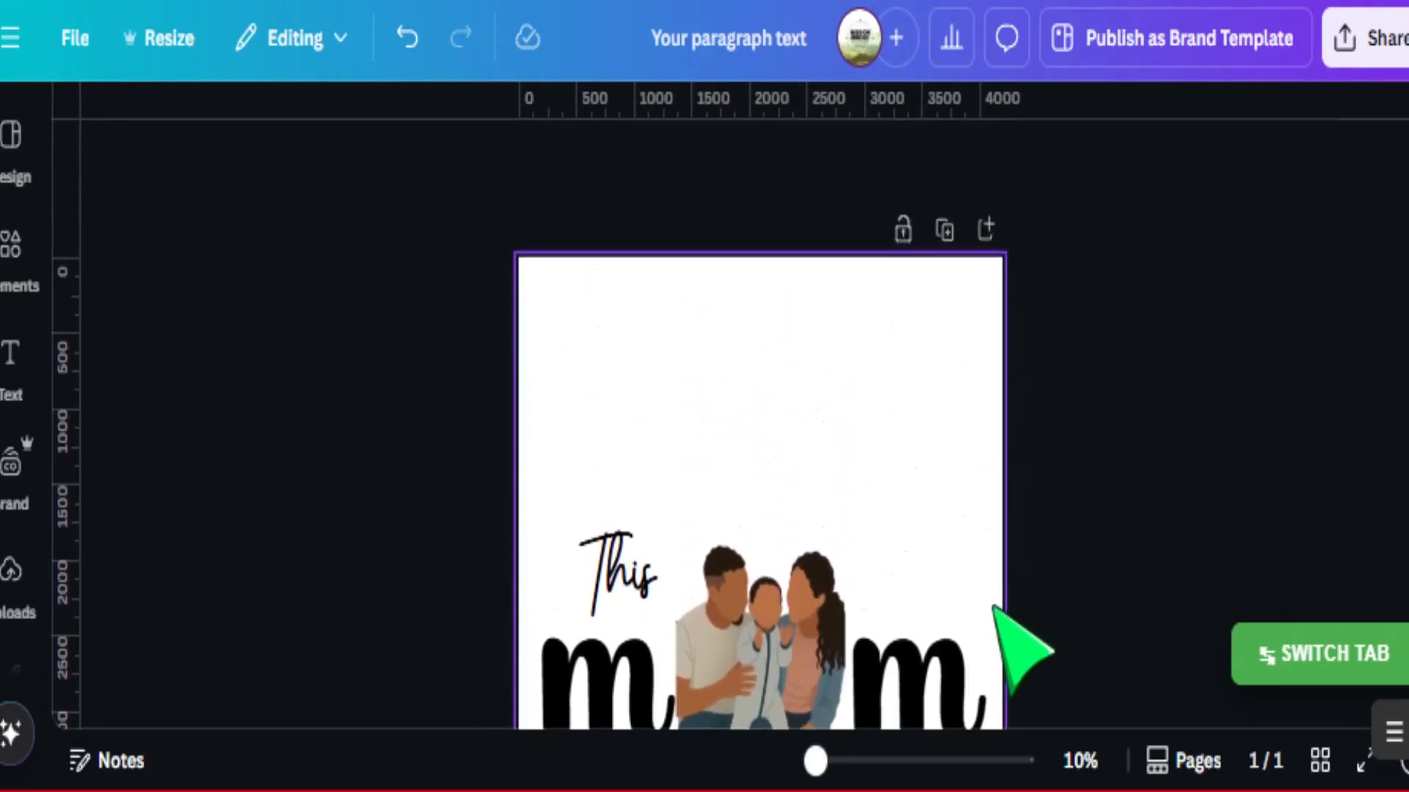
{"action": "scroll", "coordinate": [1006, 645], "scroll_direction": "down", "scroll_amount": 2}
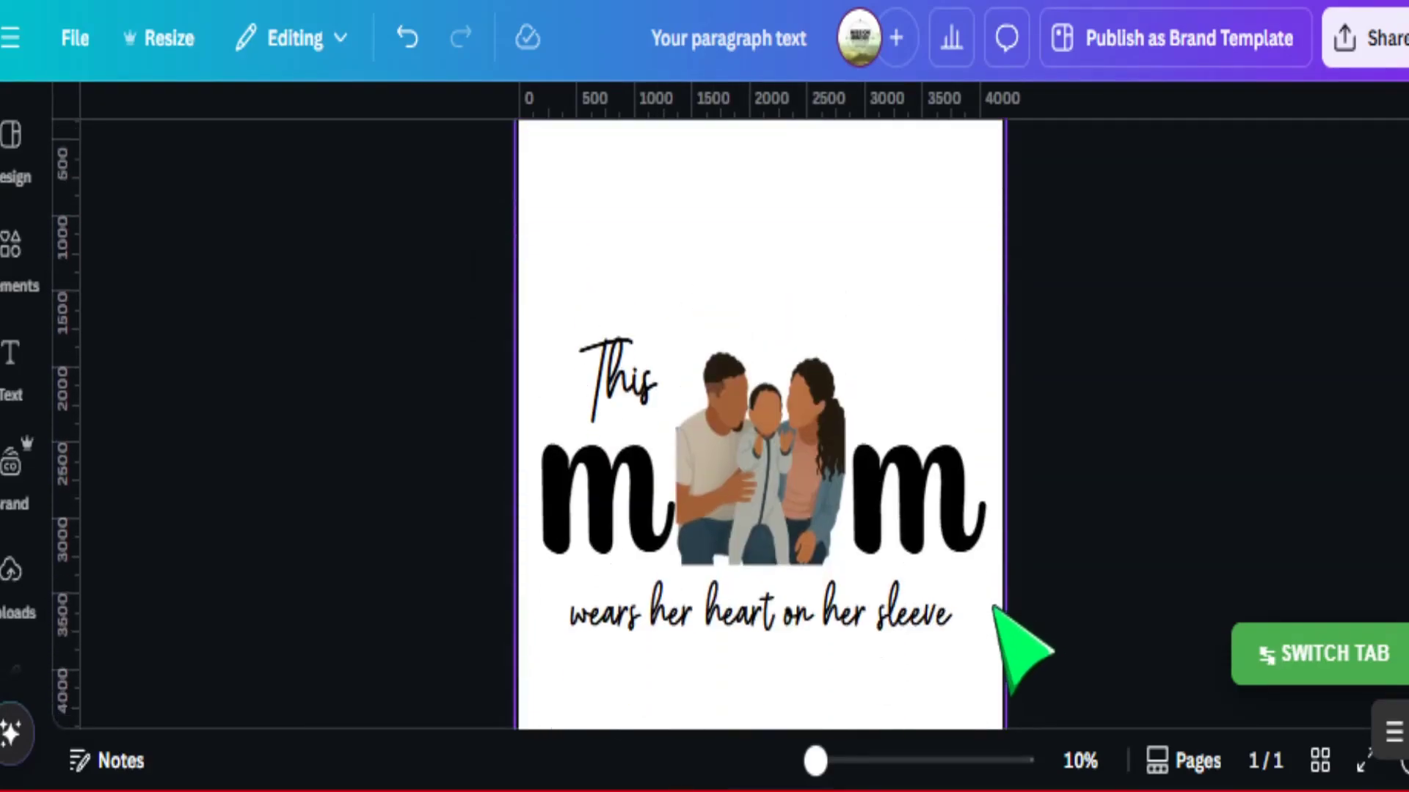
Group all elements of the front design and move the group up toward the top of the page.
{"action": "key", "text": "ctrl+a"}
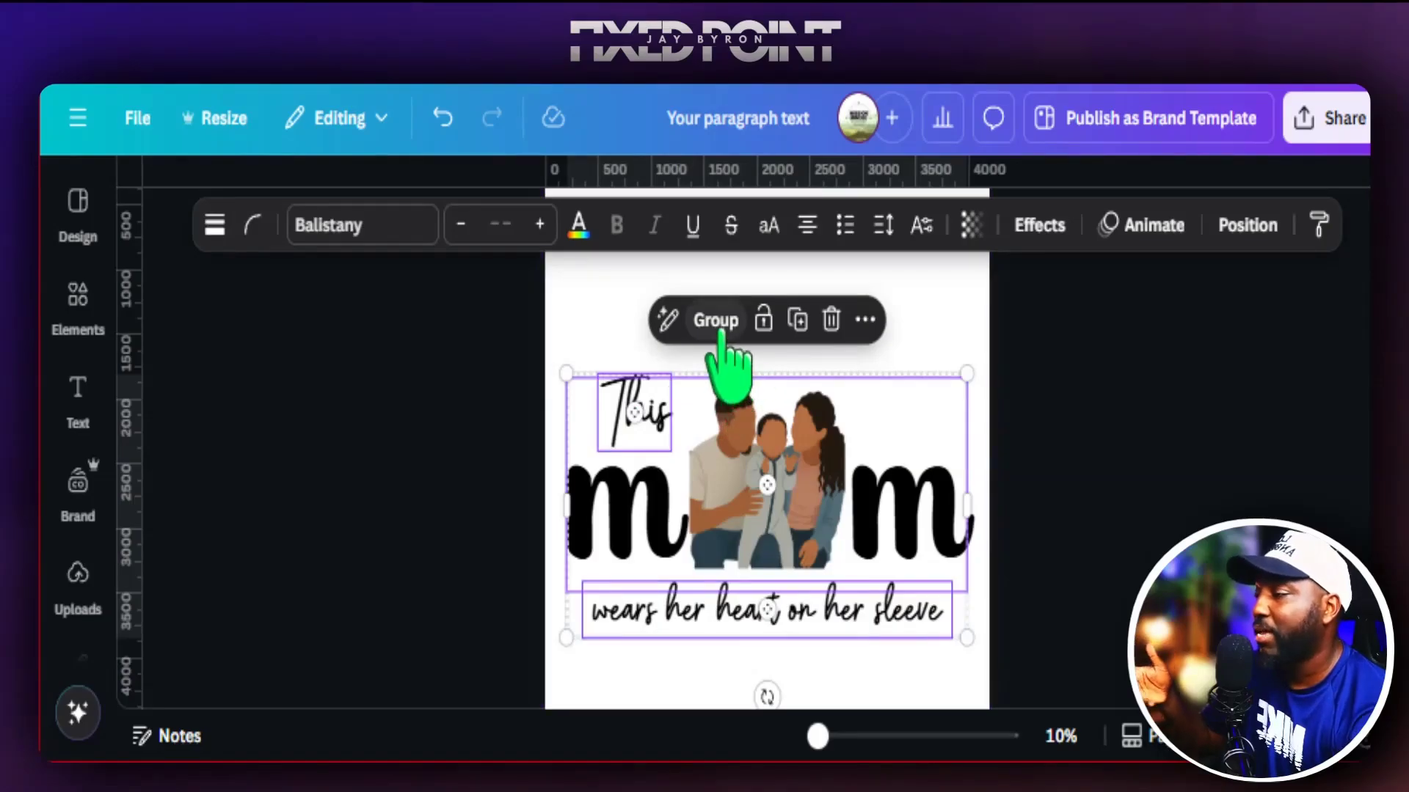
{"action": "left_click", "coordinate": [719, 331]}
{"action": "left_click_drag", "start_coordinate": [788, 469], "coordinate": [789, 380]}
{"action": "mouse_move", "coordinate": [827, 428]}
{"action": "left_mouse_down"}
{"action": "mouse_move", "coordinate": [827, 462]}
{"action": "mouse_move", "coordinate": [813, 440]}
{"action": "mouse_move", "coordinate": [820, 402]}
{"action": "left_mouse_up"}
{"action": "scroll", "coordinate": [1088, 512], "scroll_direction": "up", "scroll_amount": 3}
{"action": "left_click", "coordinate": [1088, 512]}
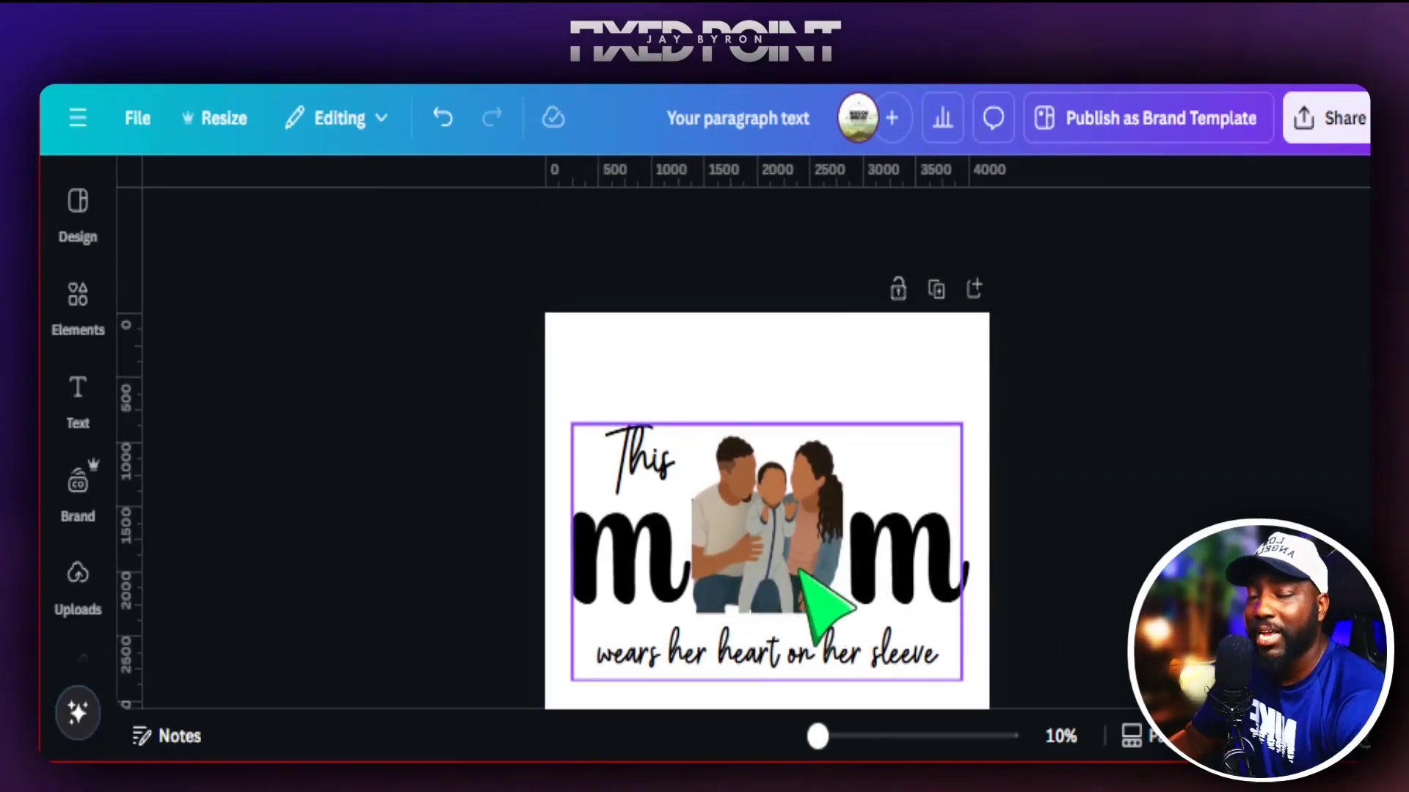
{"action": "left_click_drag", "start_coordinate": [807, 579], "coordinate": [811, 576]}
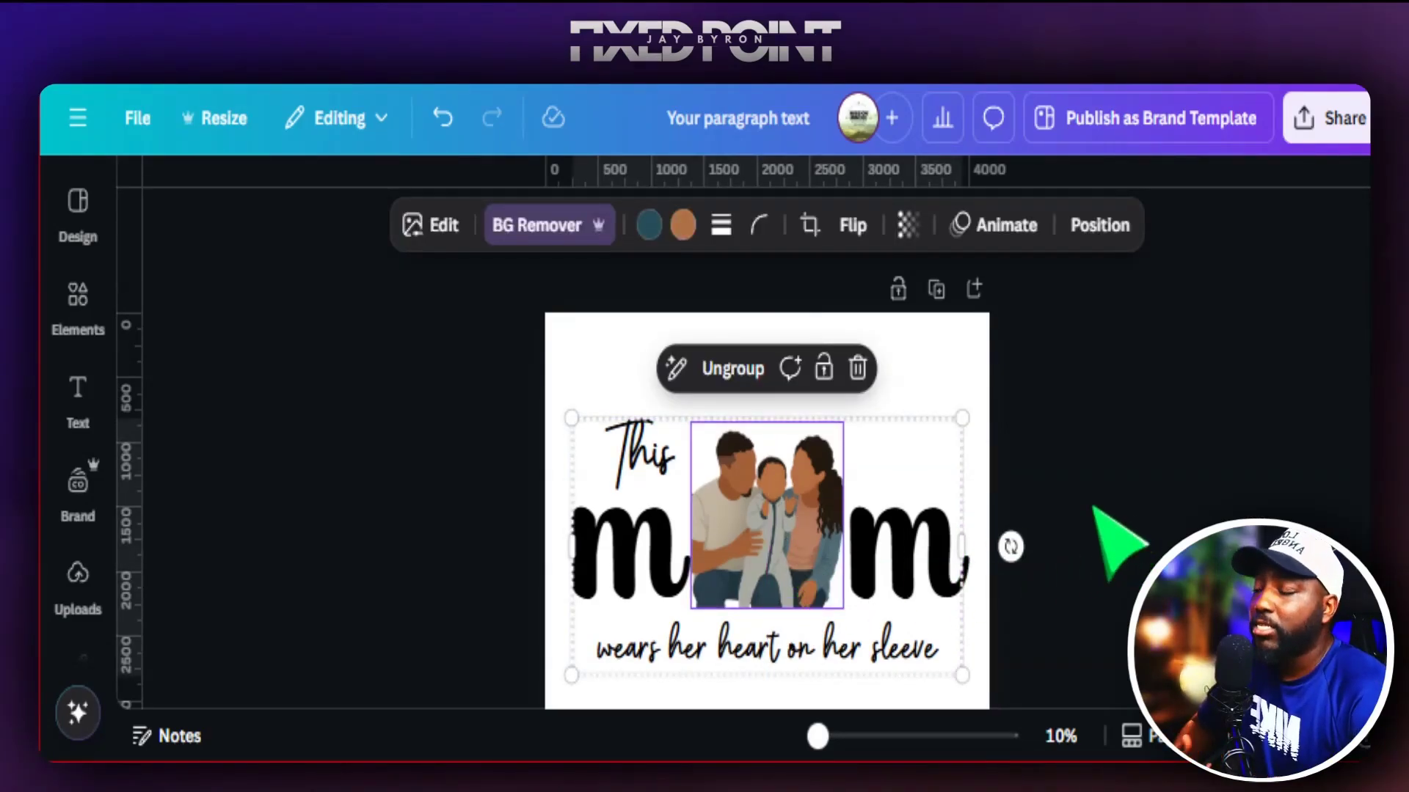
{"action": "left_click", "coordinate": [1093, 508]}
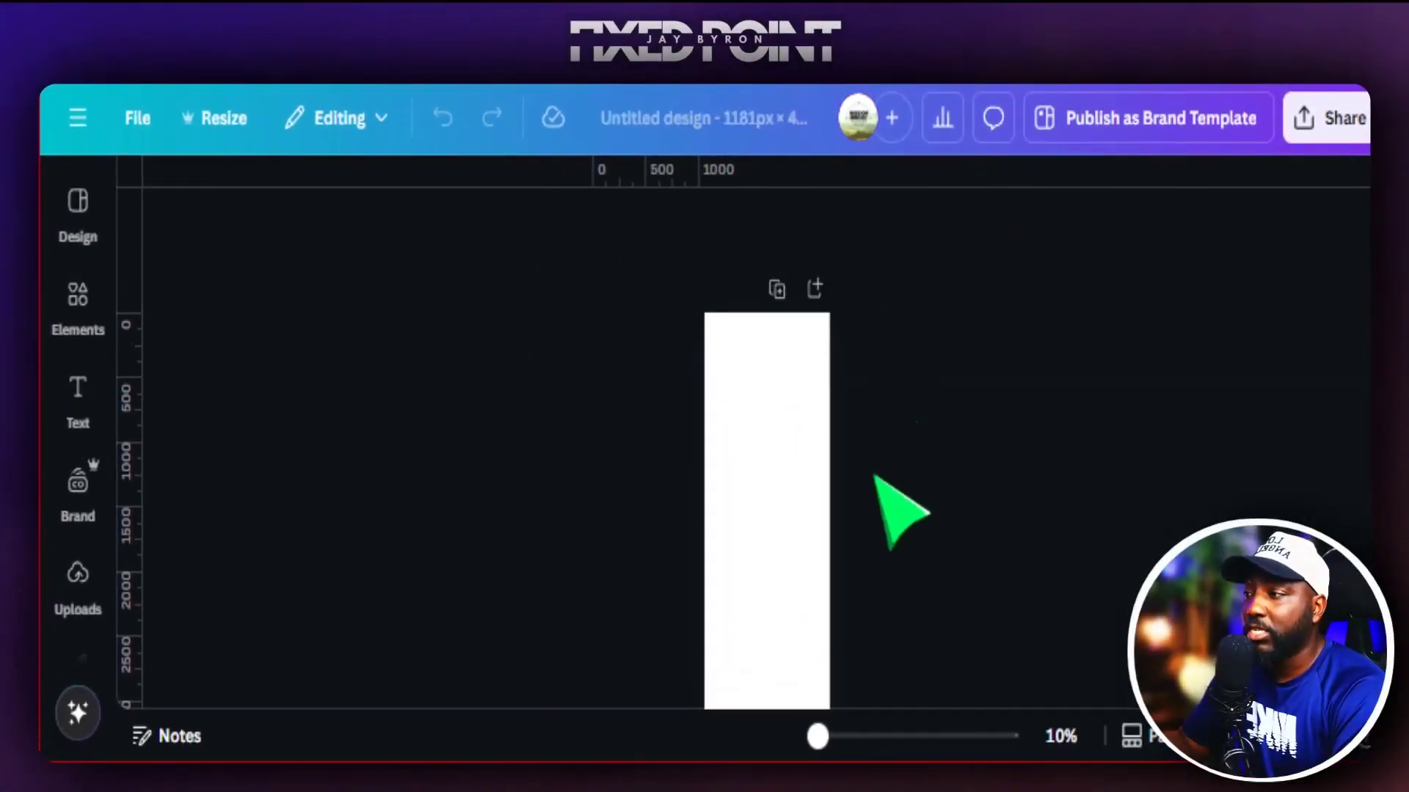
{"action": "scroll", "coordinate": [877, 477], "scroll_direction": "down", "scroll_amount": 5}
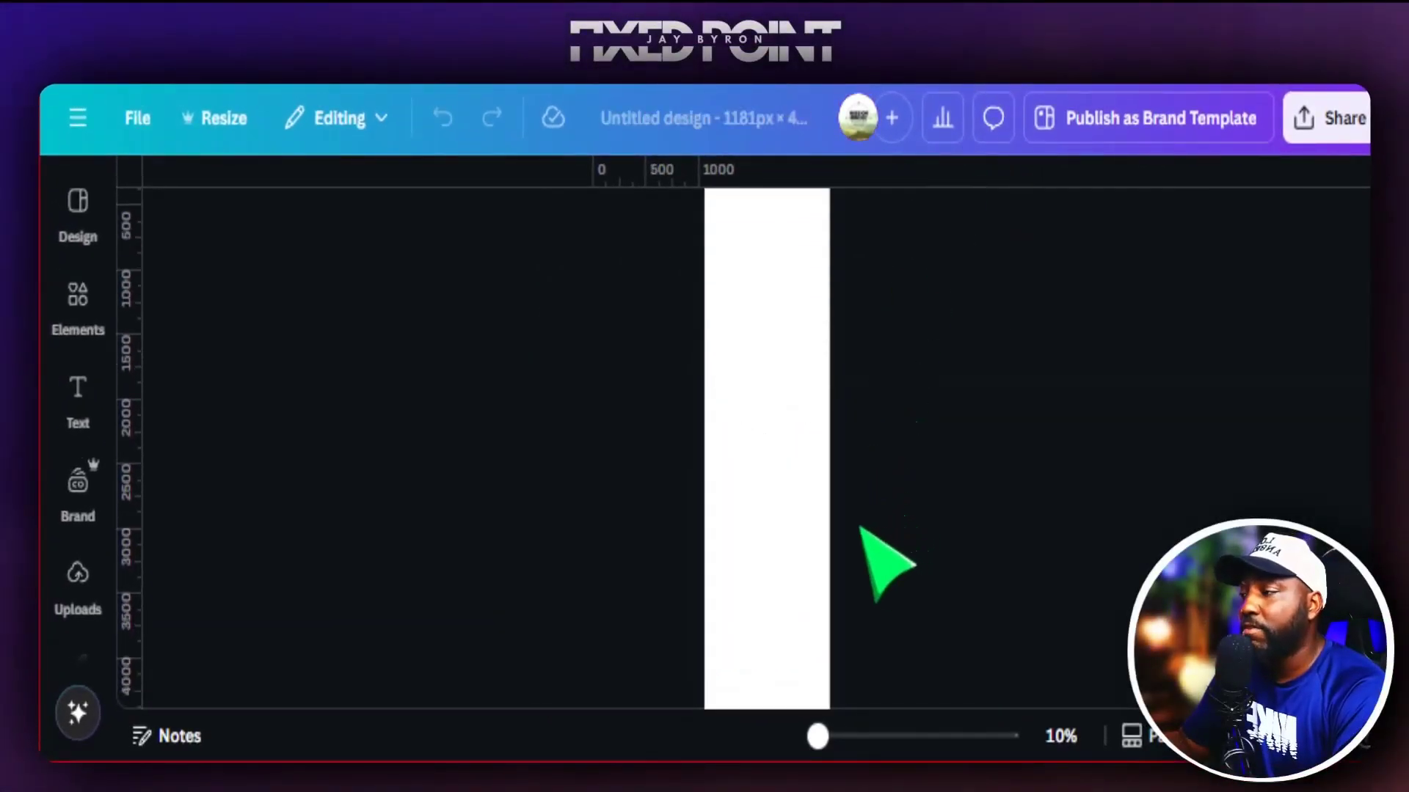
{"action": "left_click", "coordinate": [796, 531]}
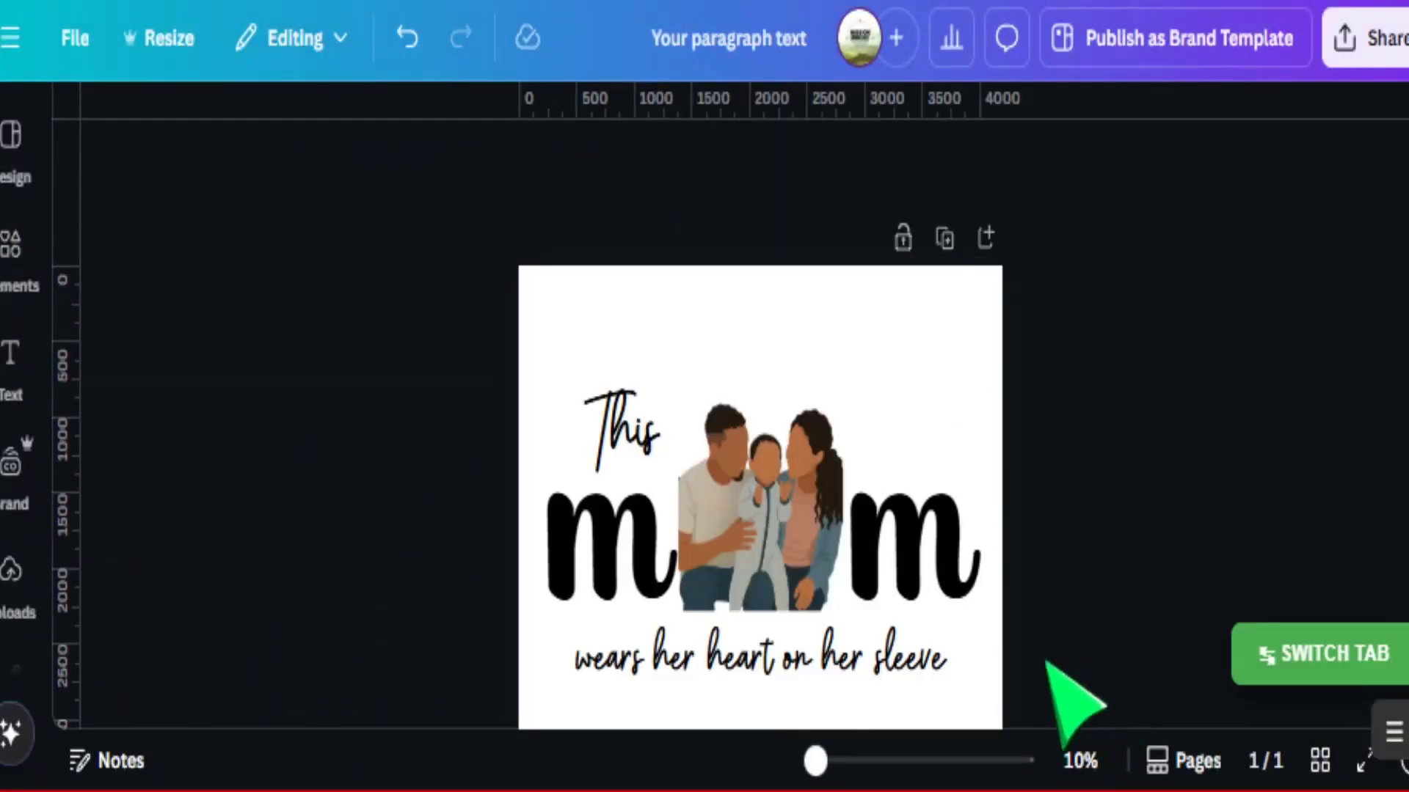
Ungroup the front design to copy its "wears her heart on her sleeve" line, and regroup all its elements.
{"action": "left_click", "coordinate": [905, 670]}
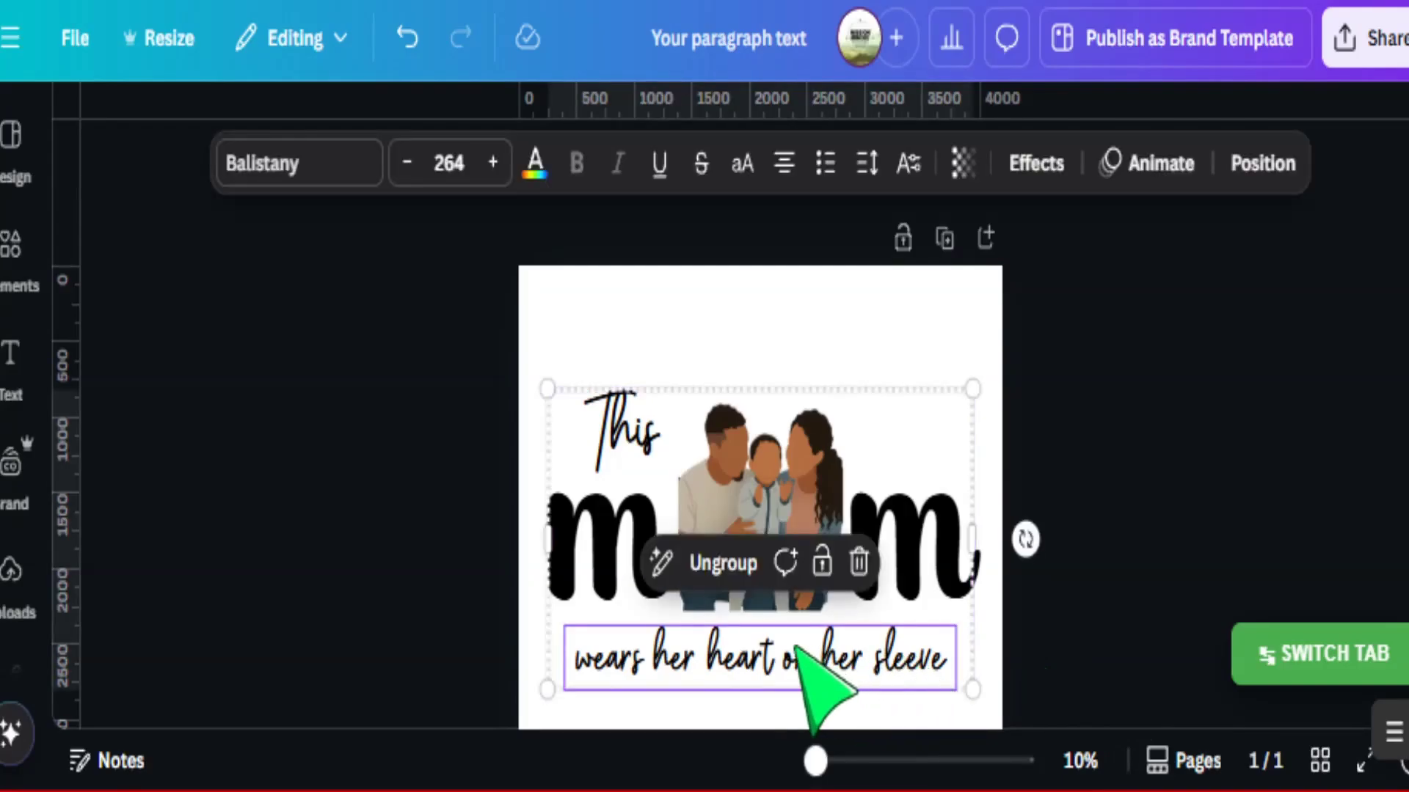
{"action": "left_click", "coordinate": [723, 563]}
{"action": "key", "text": "Escape"}
{"action": "left_click", "coordinate": [793, 655]}
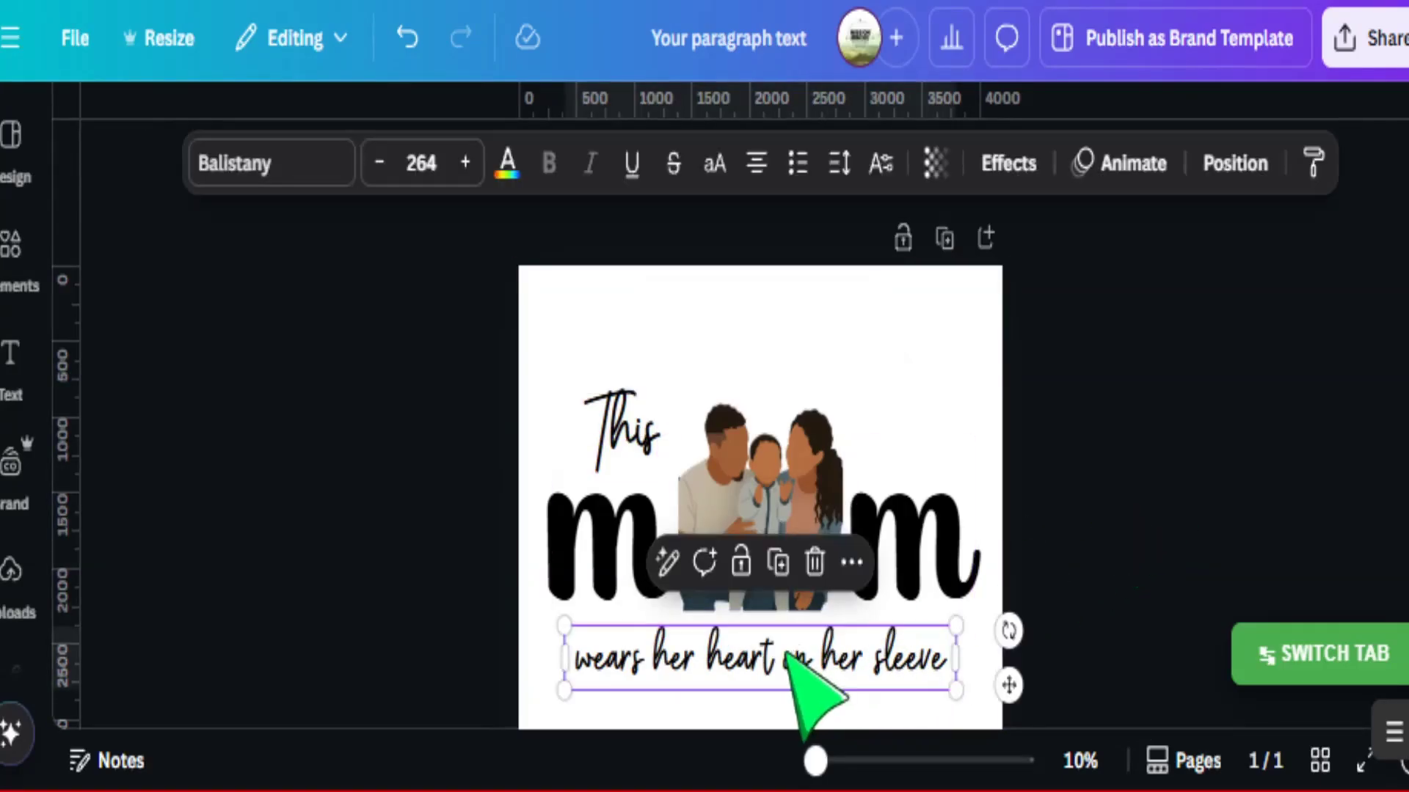
{"action": "left_click", "coordinate": [1049, 616]}
{"action": "left_click_drag", "start_coordinate": [1035, 682], "coordinate": [575, 400]}
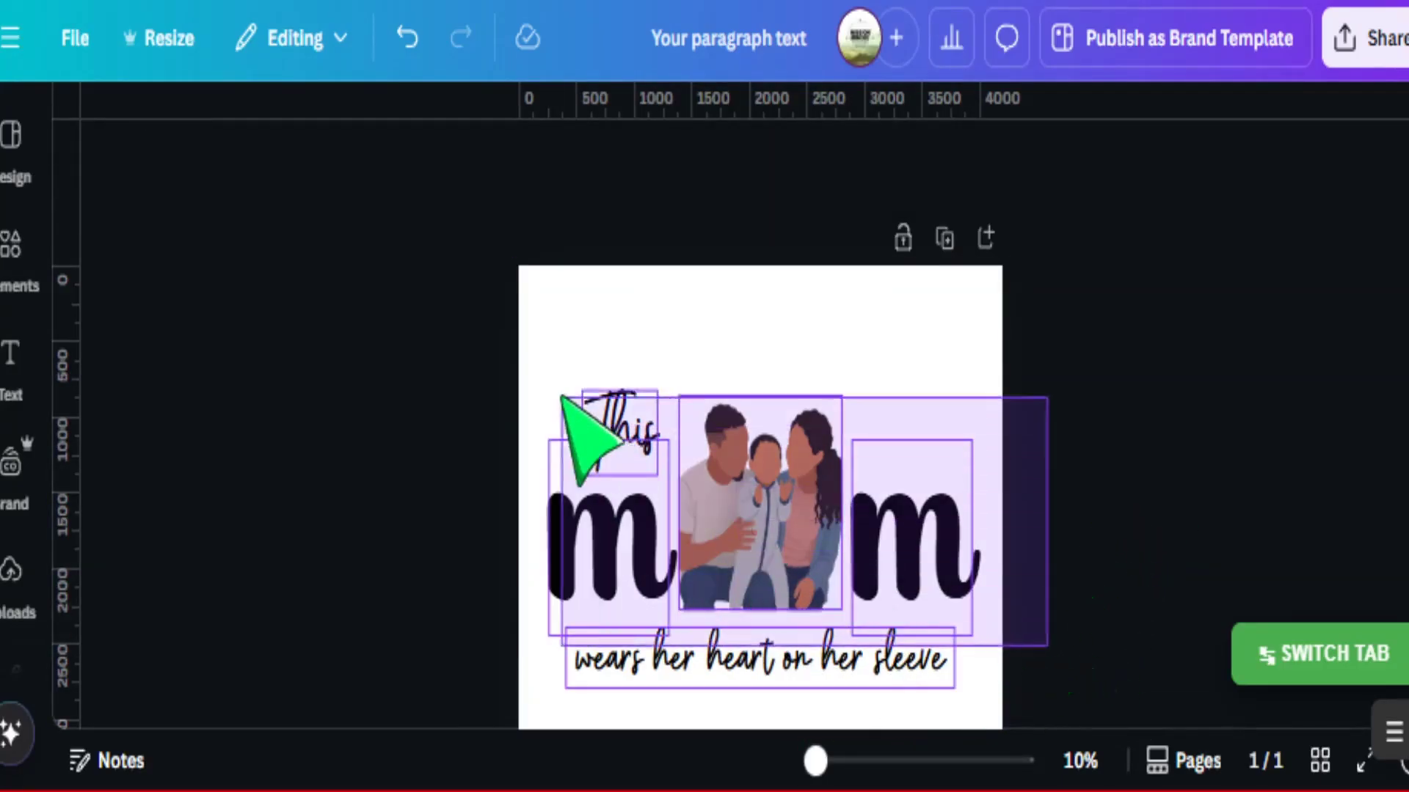
{"action": "left_click", "coordinate": [711, 328]}
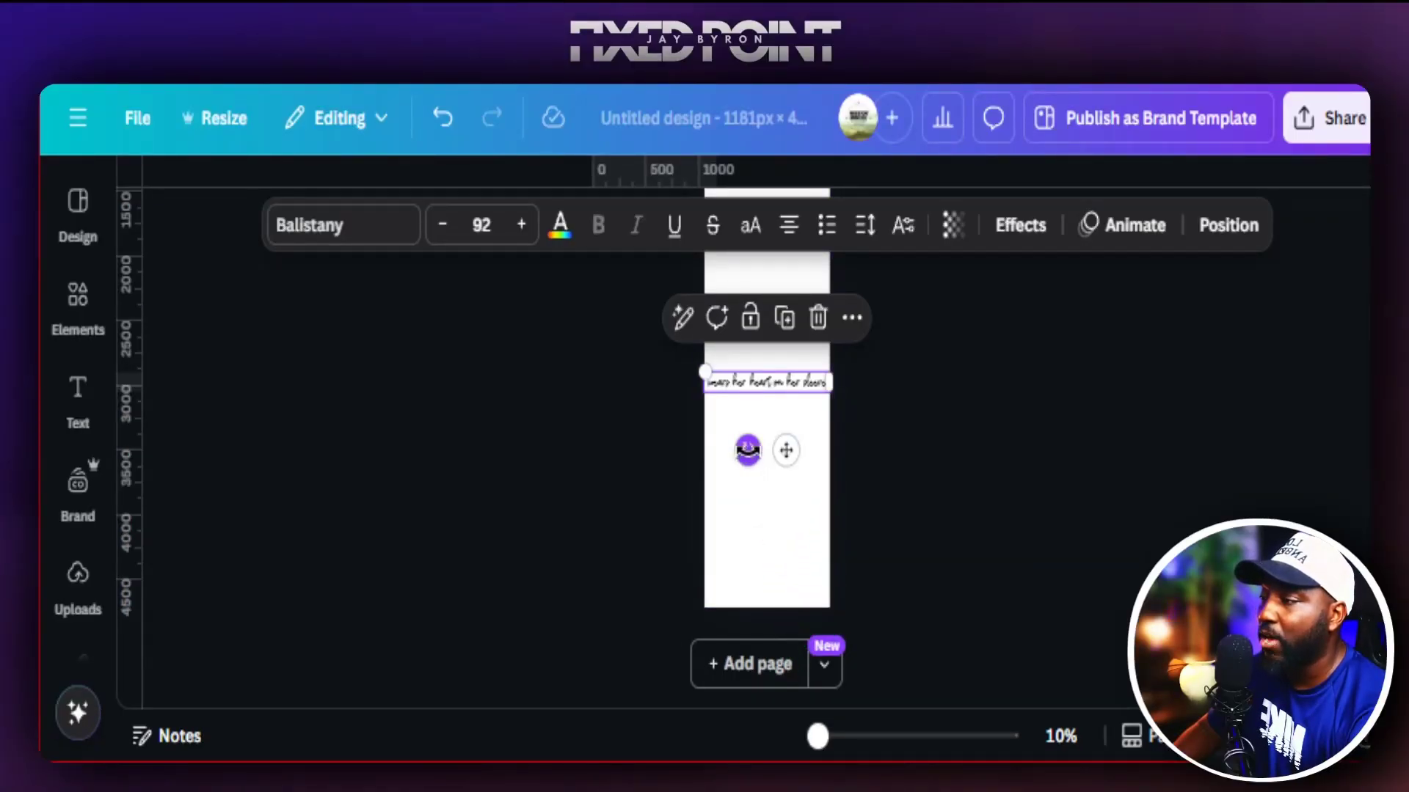
Place the copied line near the bottom of the 1181 px wide sleeve design and rotate it vertically to read upward.
{"action": "left_click_drag", "start_coordinate": [786, 380], "coordinate": [788, 518]}
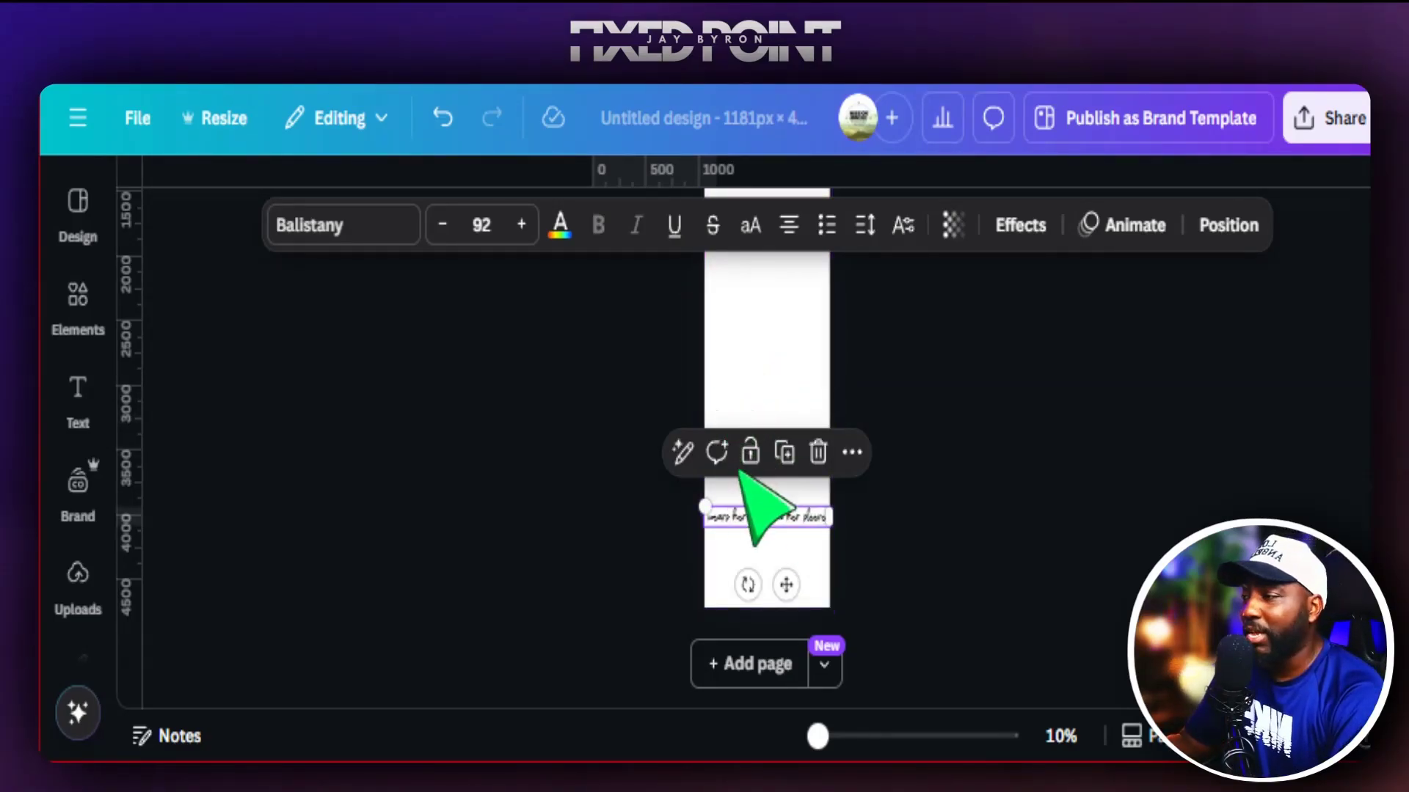
{"action": "left_click_drag", "start_coordinate": [820, 736], "coordinate": [884, 736]}
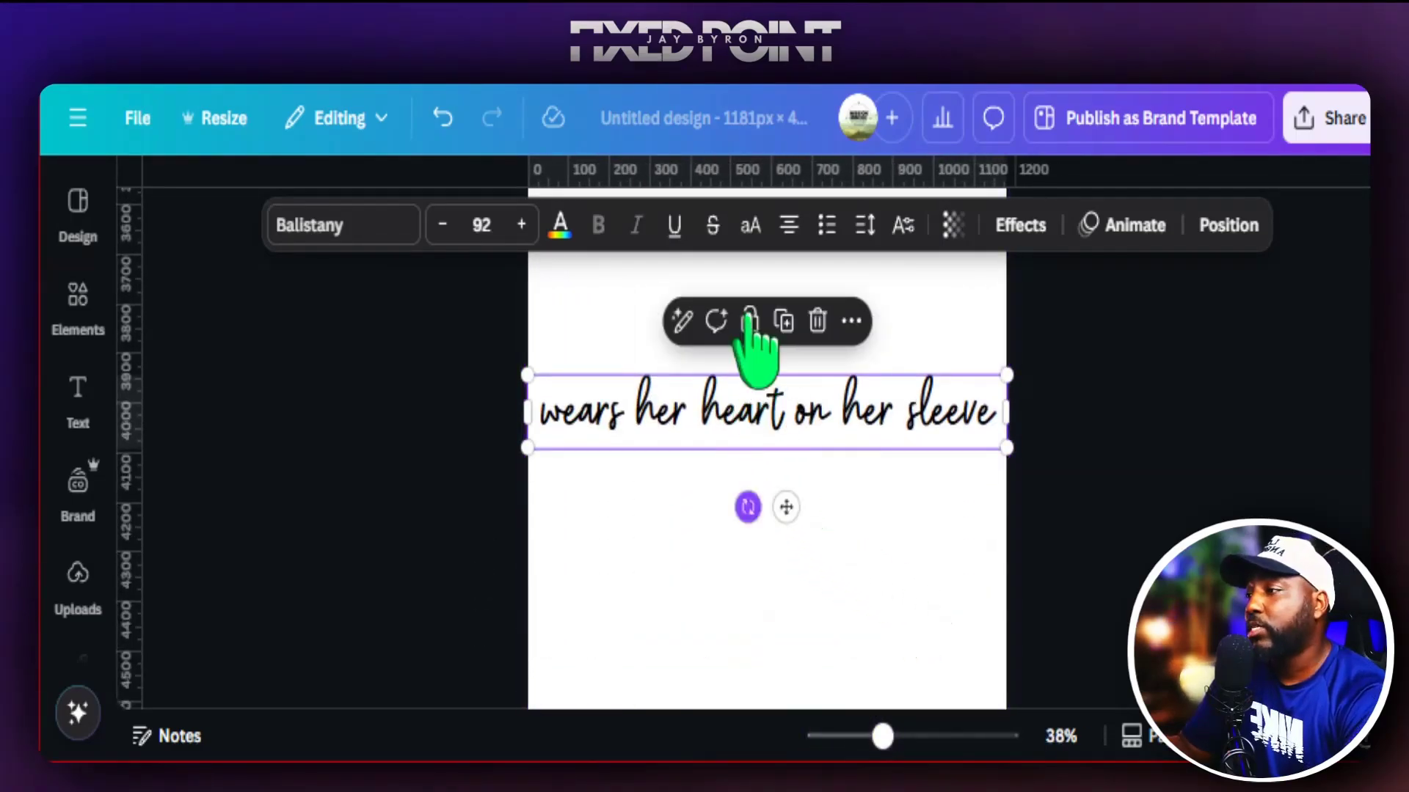
{"action": "left_click", "coordinate": [1032, 472]}
{"action": "left_click", "coordinate": [799, 445]}
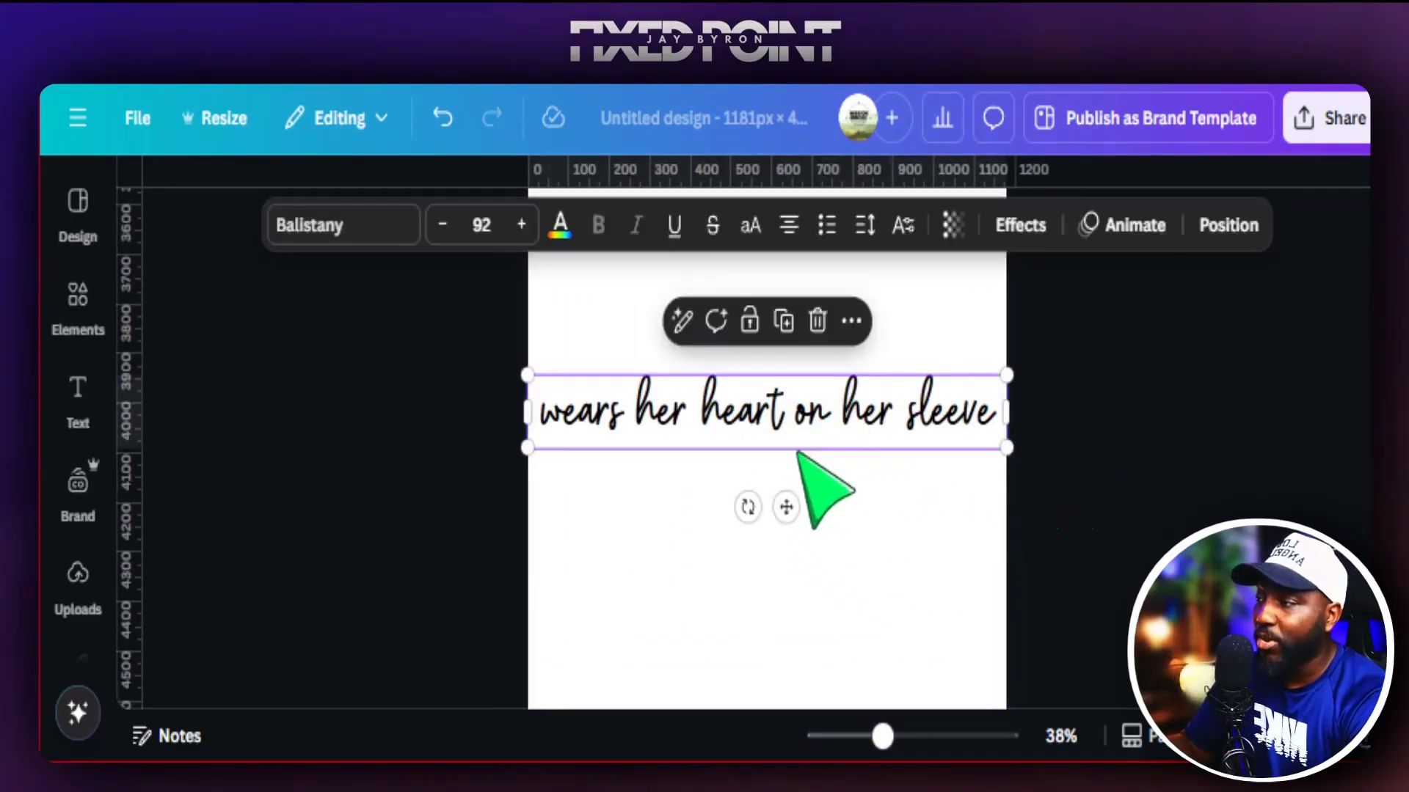
{"action": "left_click_drag", "start_coordinate": [748, 507], "coordinate": [848, 433]}
{"action": "scroll", "coordinate": [913, 722], "scroll_direction": "down", "scroll_amount": 2}
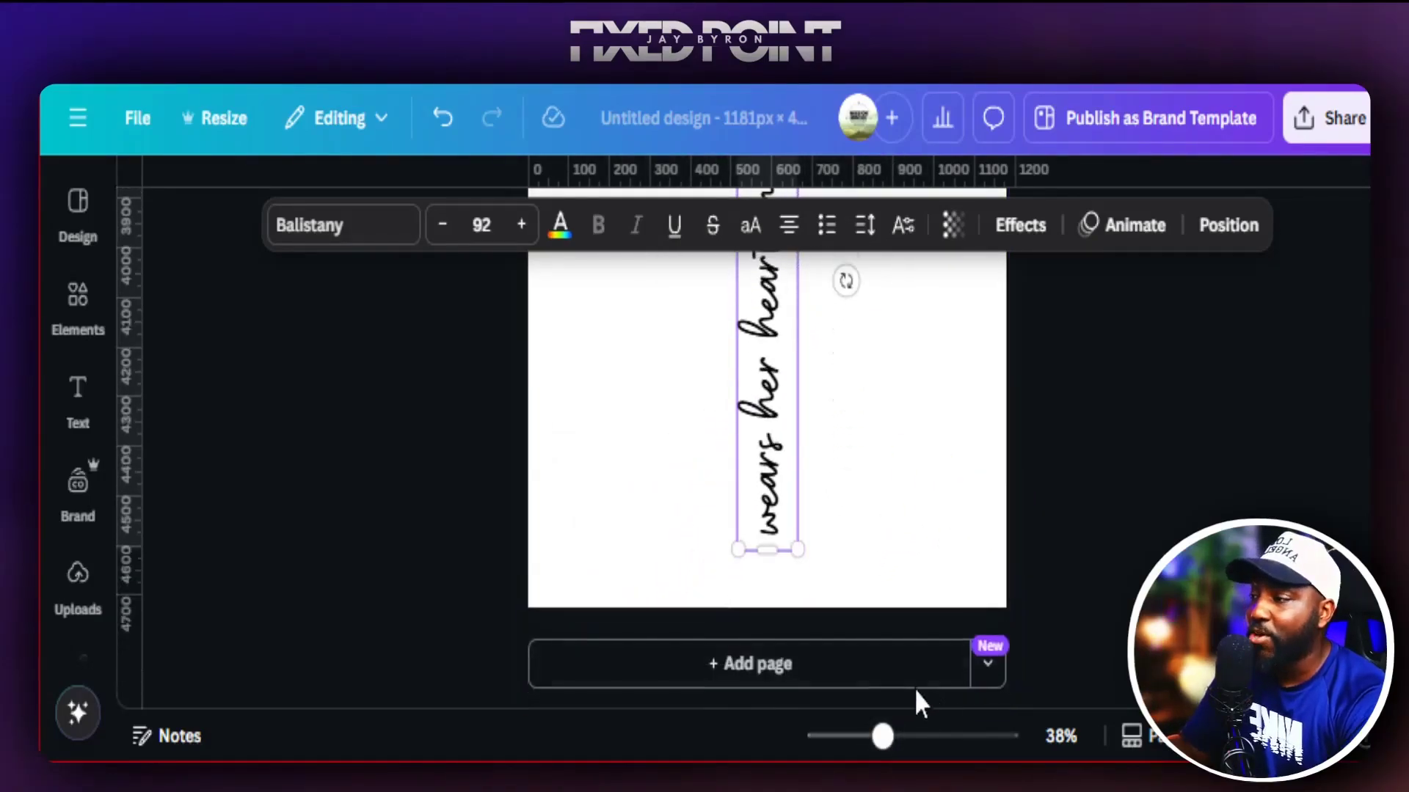
{"action": "scroll", "coordinate": [921, 644], "scroll_direction": "up", "scroll_amount": 2}
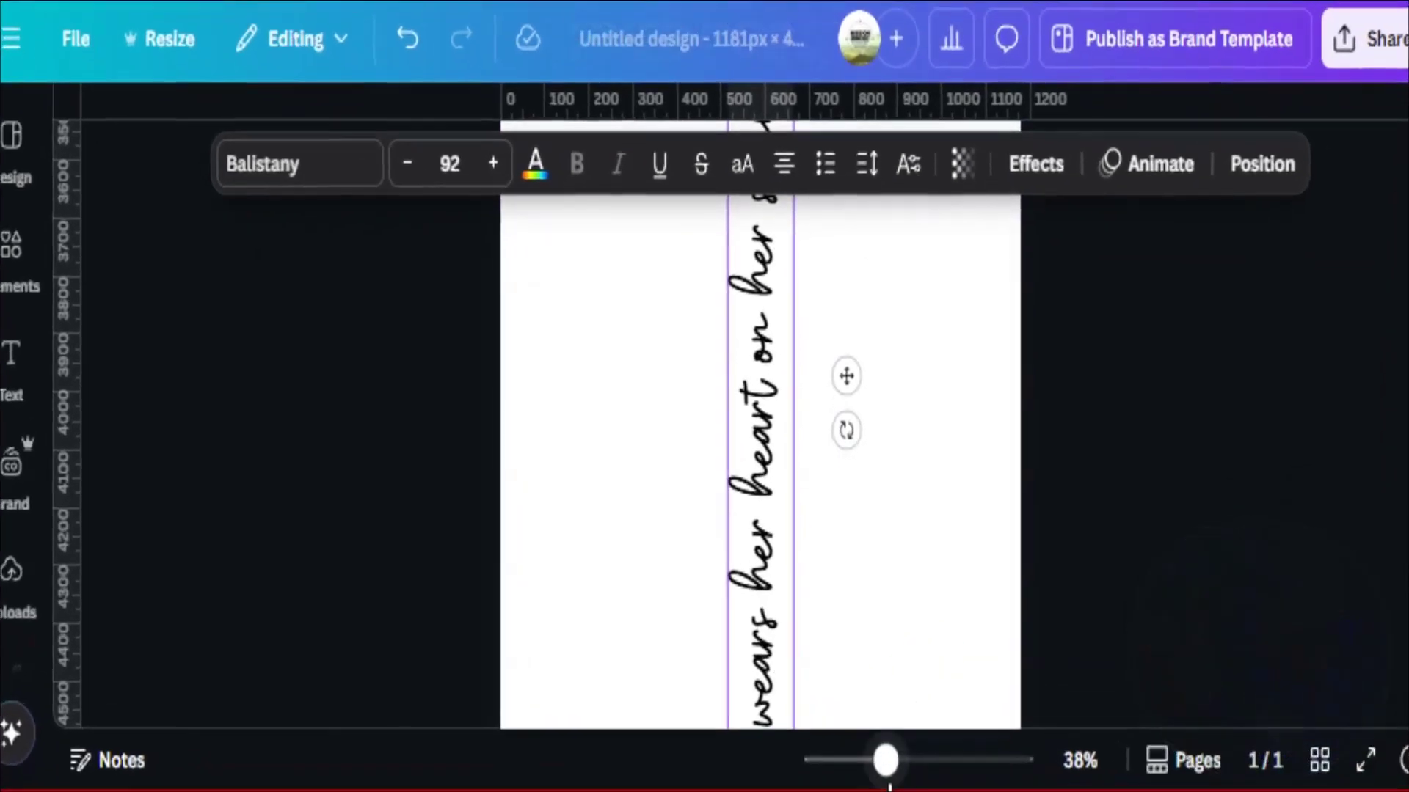
{"action": "left_click_drag", "start_coordinate": [882, 736], "coordinate": [847, 757]}
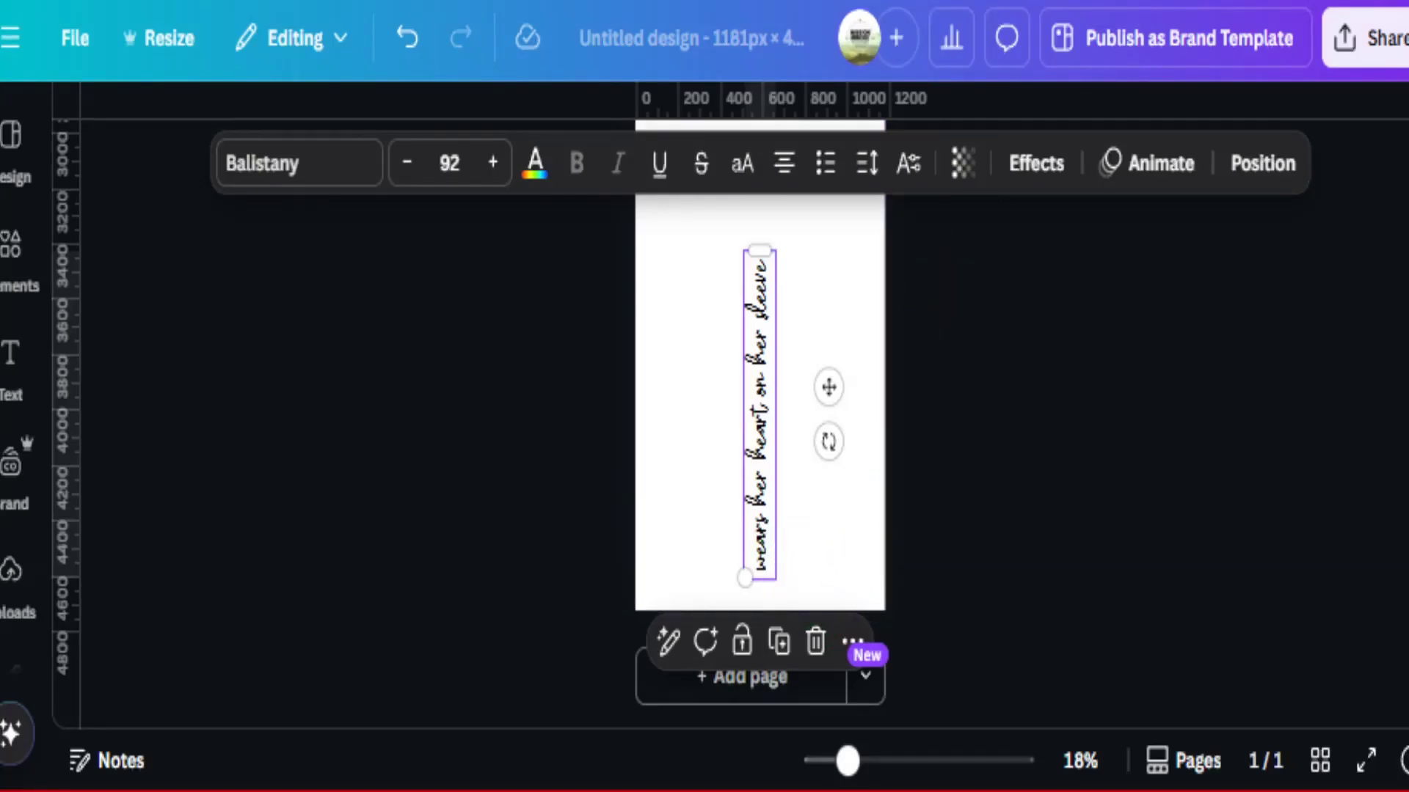
Replace the vertical sleeve text with a sample child's first name.
{"action": "key", "text": "ctrl+Tab"}
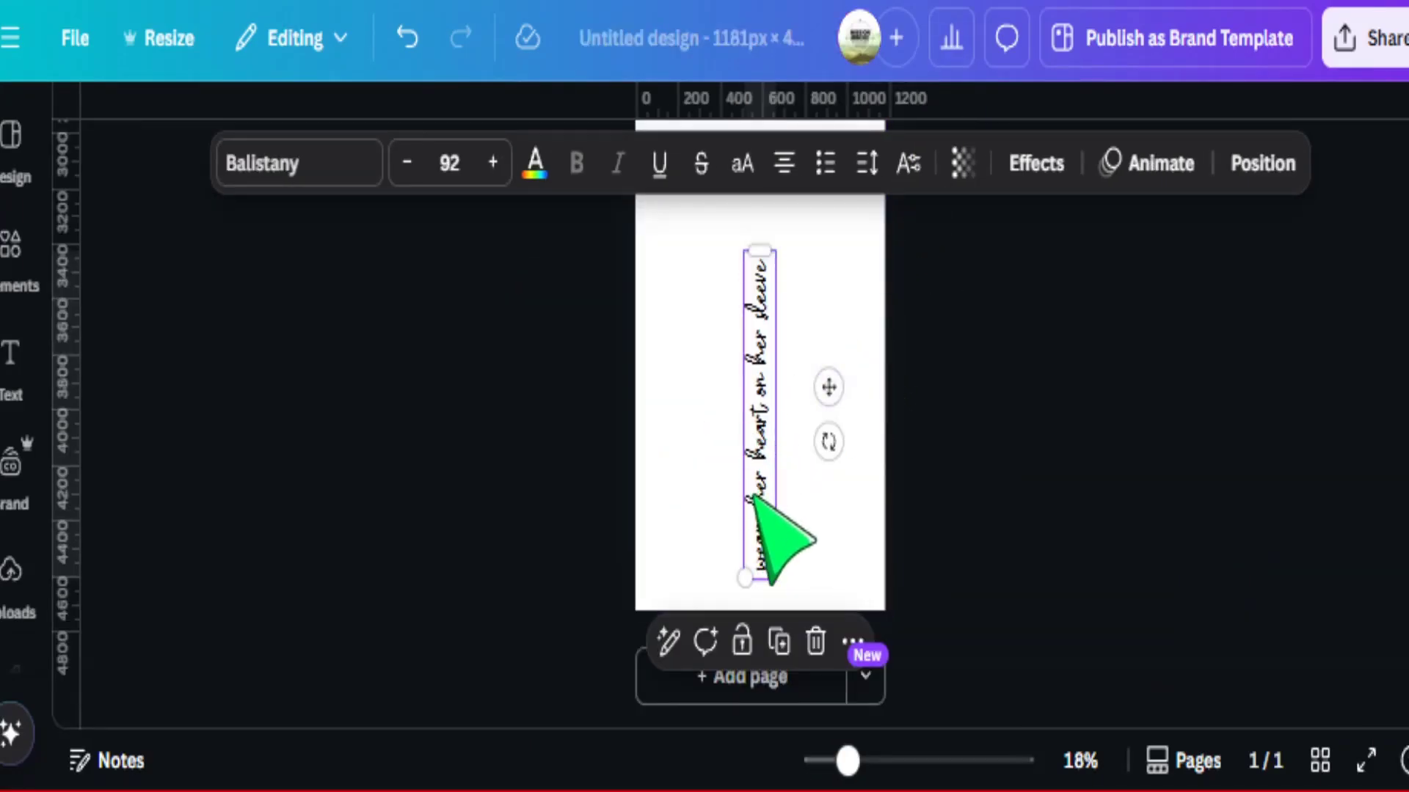
{"action": "double_click", "coordinate": [755, 506]}
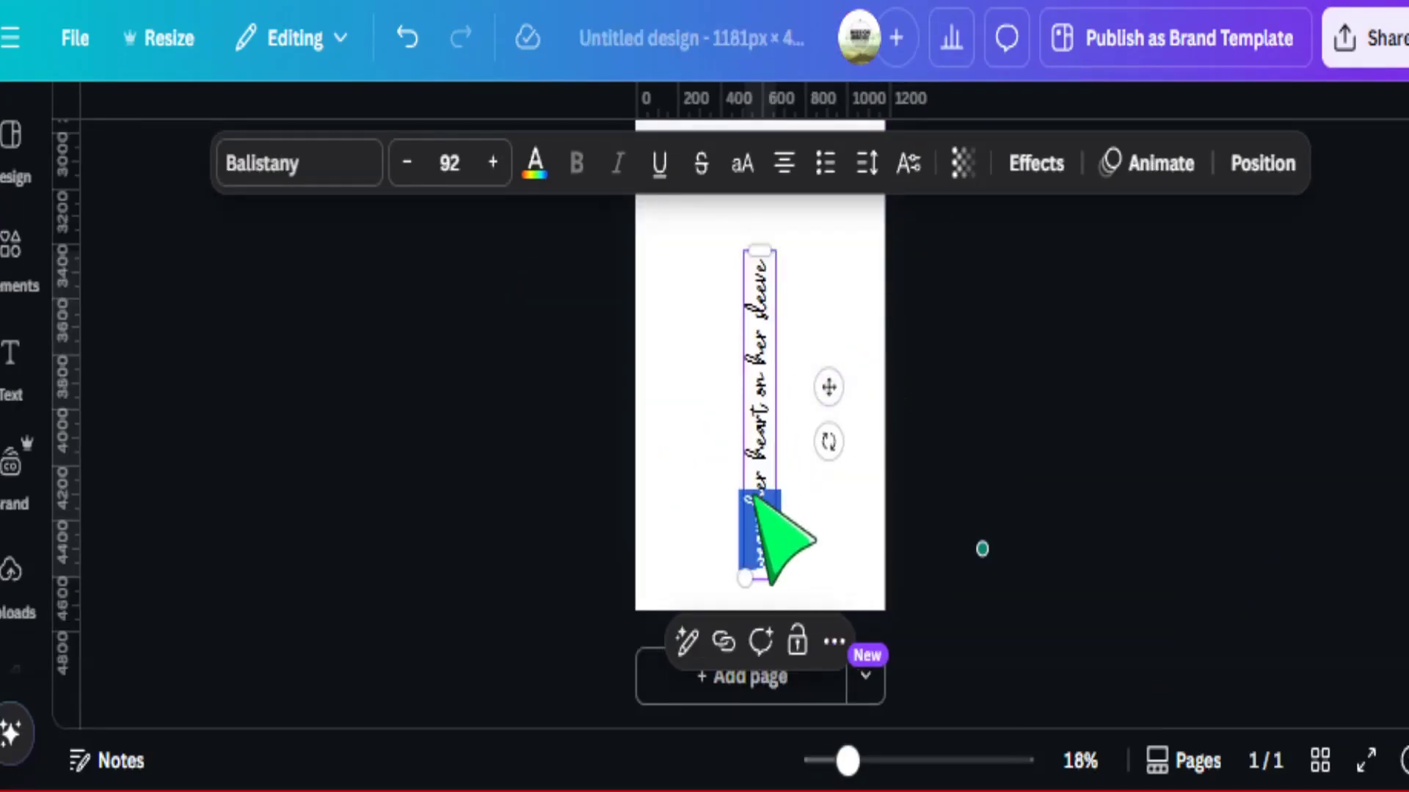
{"action": "triple_click", "coordinate": [756, 506]}
{"action": "type", "text": "Josh"}
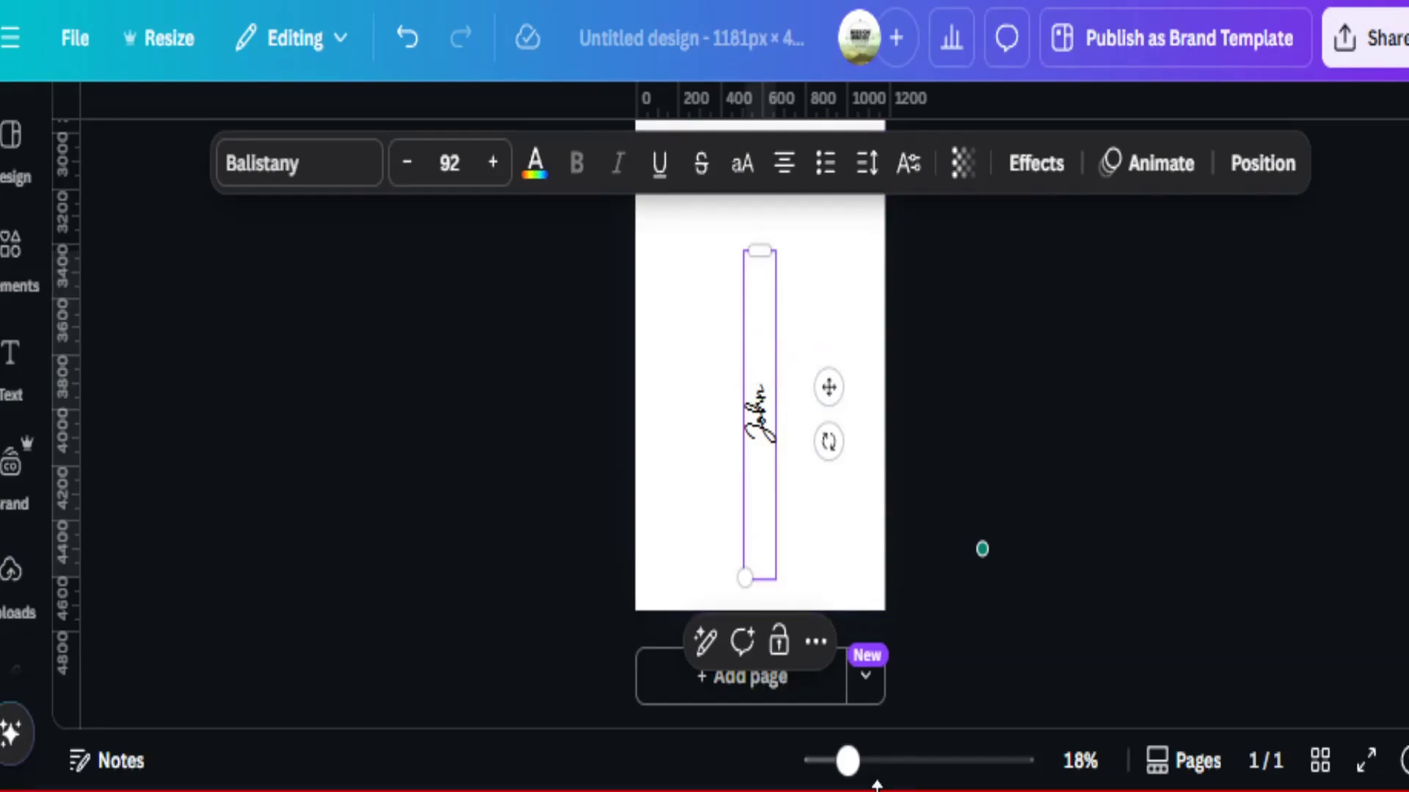
Shorten the name's text box, enlarge the name to size 232 and center it near the bottom of the sleeve page.
{"action": "mouse_move", "coordinate": [848, 760]}
{"action": "left_mouse_down"}
{"action": "mouse_move", "coordinate": [909, 760]}
{"action": "mouse_move", "coordinate": [874, 763]}
{"action": "left_mouse_up"}
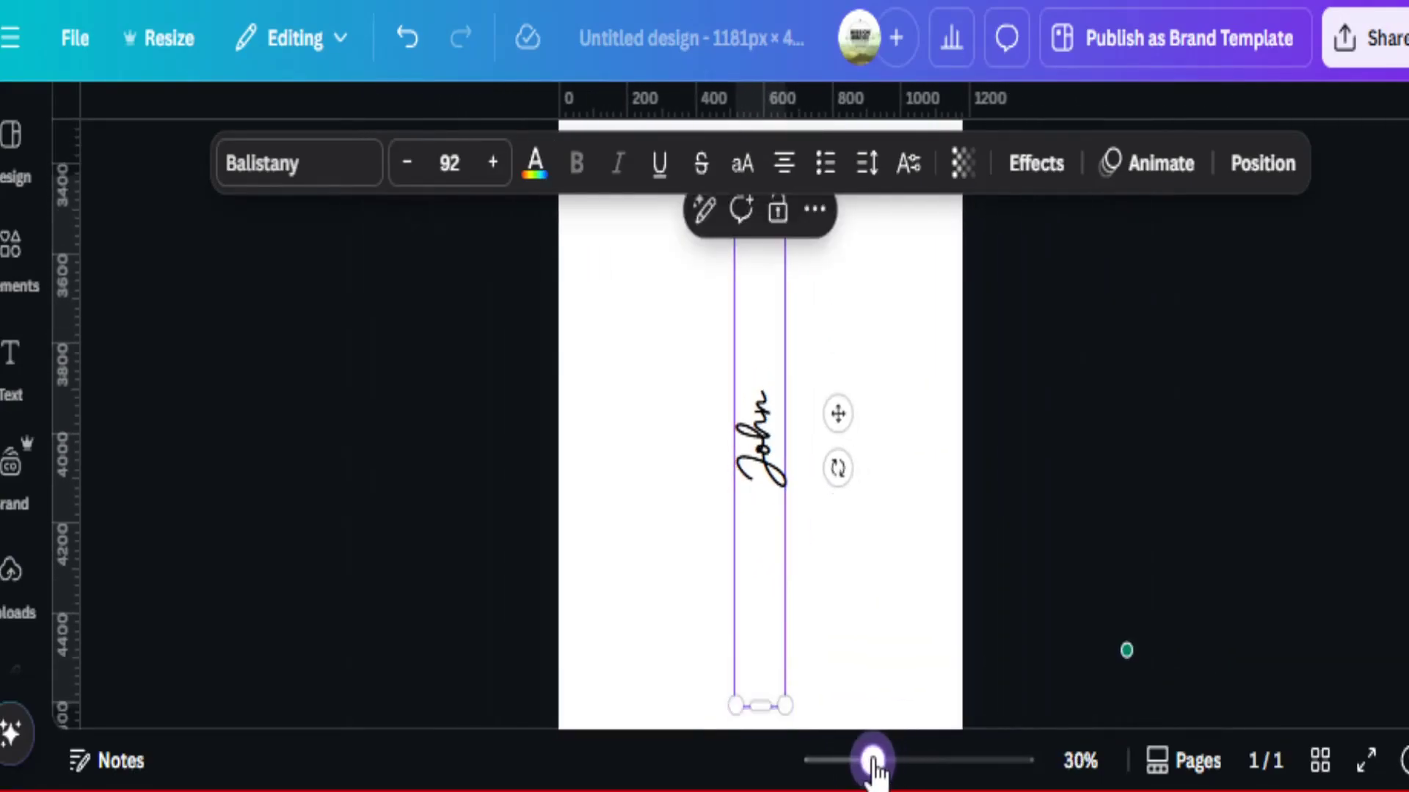
{"action": "left_click_drag", "start_coordinate": [760, 706], "coordinate": [760, 250]}
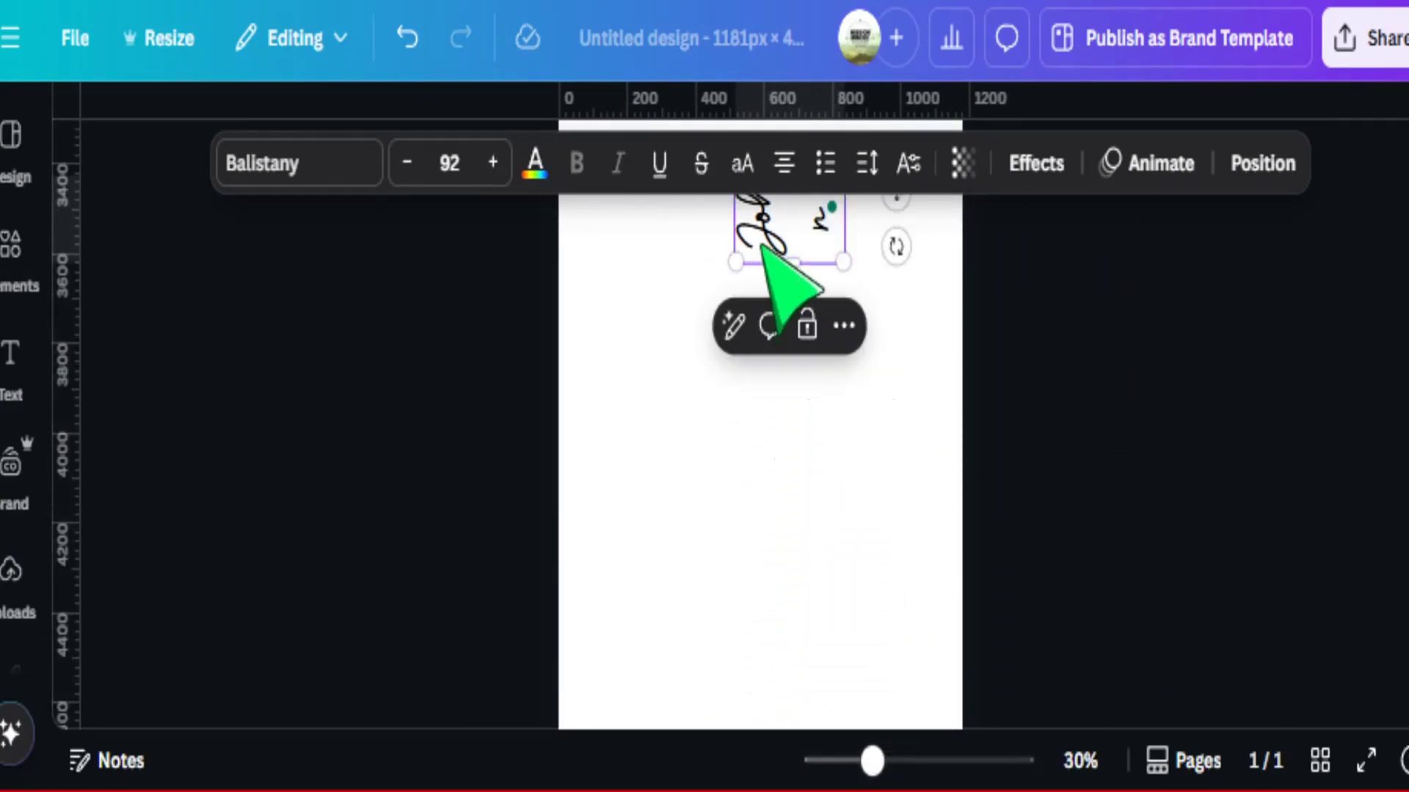
{"action": "scroll", "coordinate": [771, 582], "scroll_direction": "up", "scroll_amount": 5}
{"action": "left_click_drag", "start_coordinate": [745, 520], "coordinate": [976, 305]}
{"action": "scroll", "coordinate": [851, 492], "scroll_direction": "down", "scroll_amount": 3}
{"action": "scroll", "coordinate": [1012, 563], "scroll_direction": "down", "scroll_amount": 3}
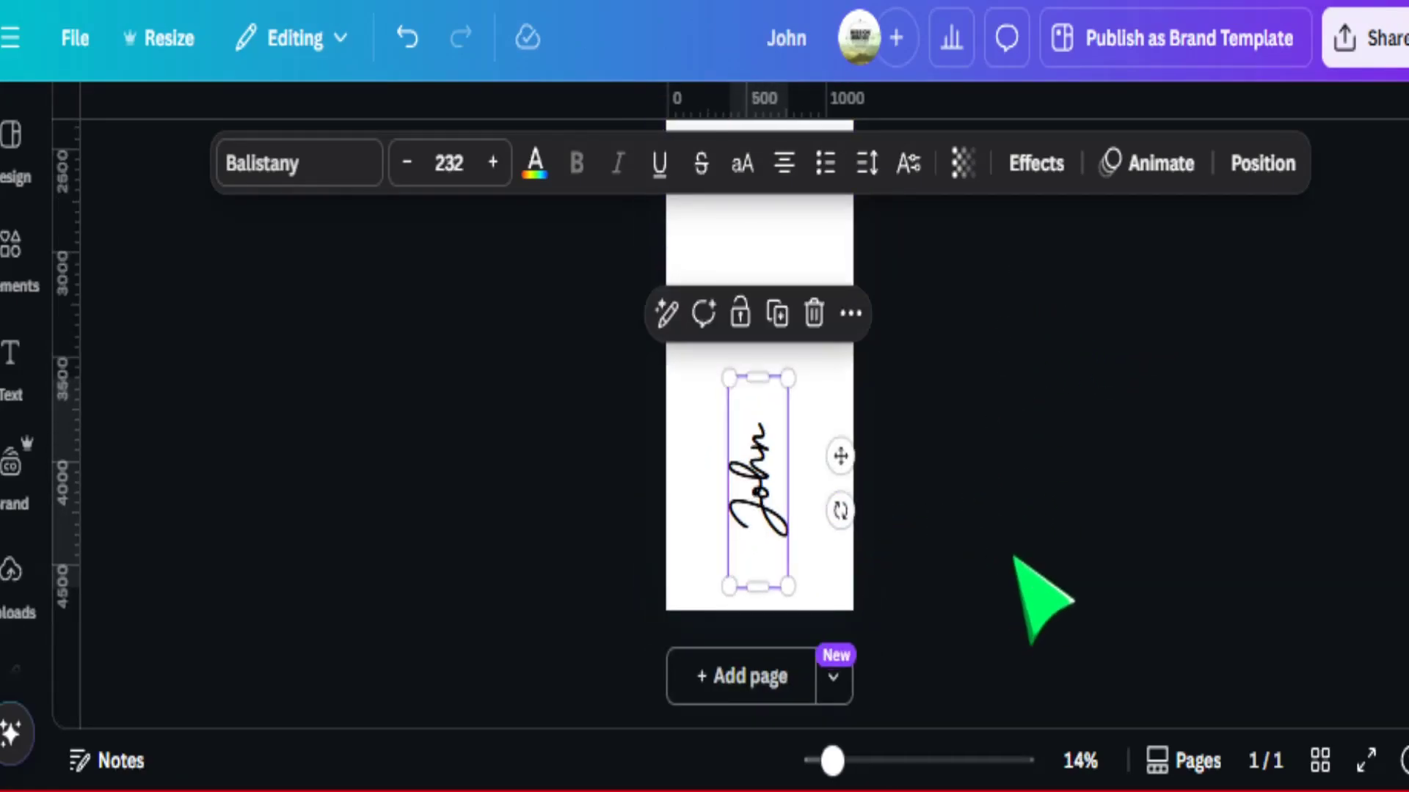
{"action": "left_click", "coordinate": [1017, 526]}
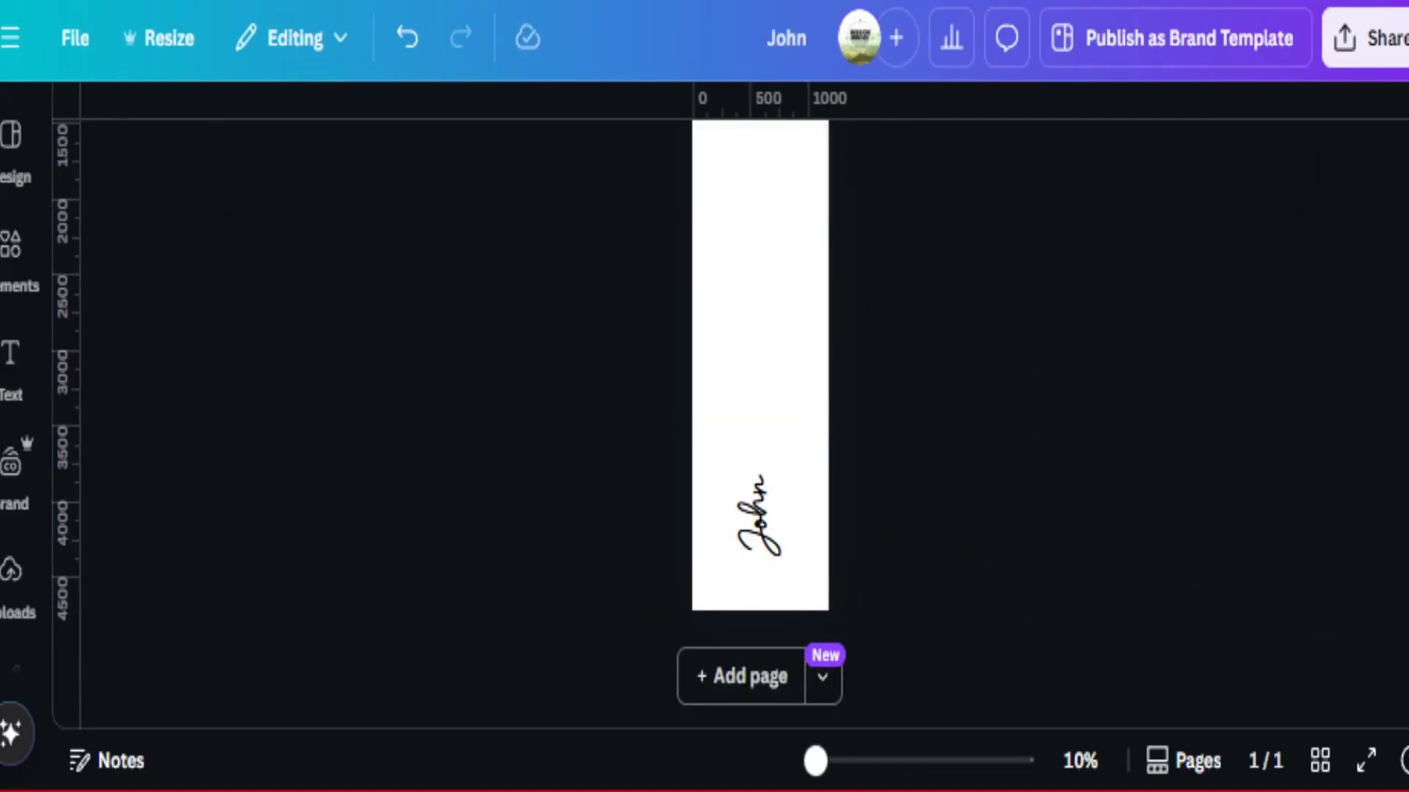
Enlarge the sleeve name to size 440 and keep it centered at the bottom of the page.
{"action": "scroll", "coordinate": [1100, 660], "scroll_direction": "up", "scroll_amount": 3}
{"action": "left_click", "coordinate": [757, 620]}
{"action": "left_click_drag", "start_coordinate": [779, 539], "coordinate": [822, 412]}
{"action": "left_click_drag", "start_coordinate": [774, 614], "coordinate": [755, 613]}
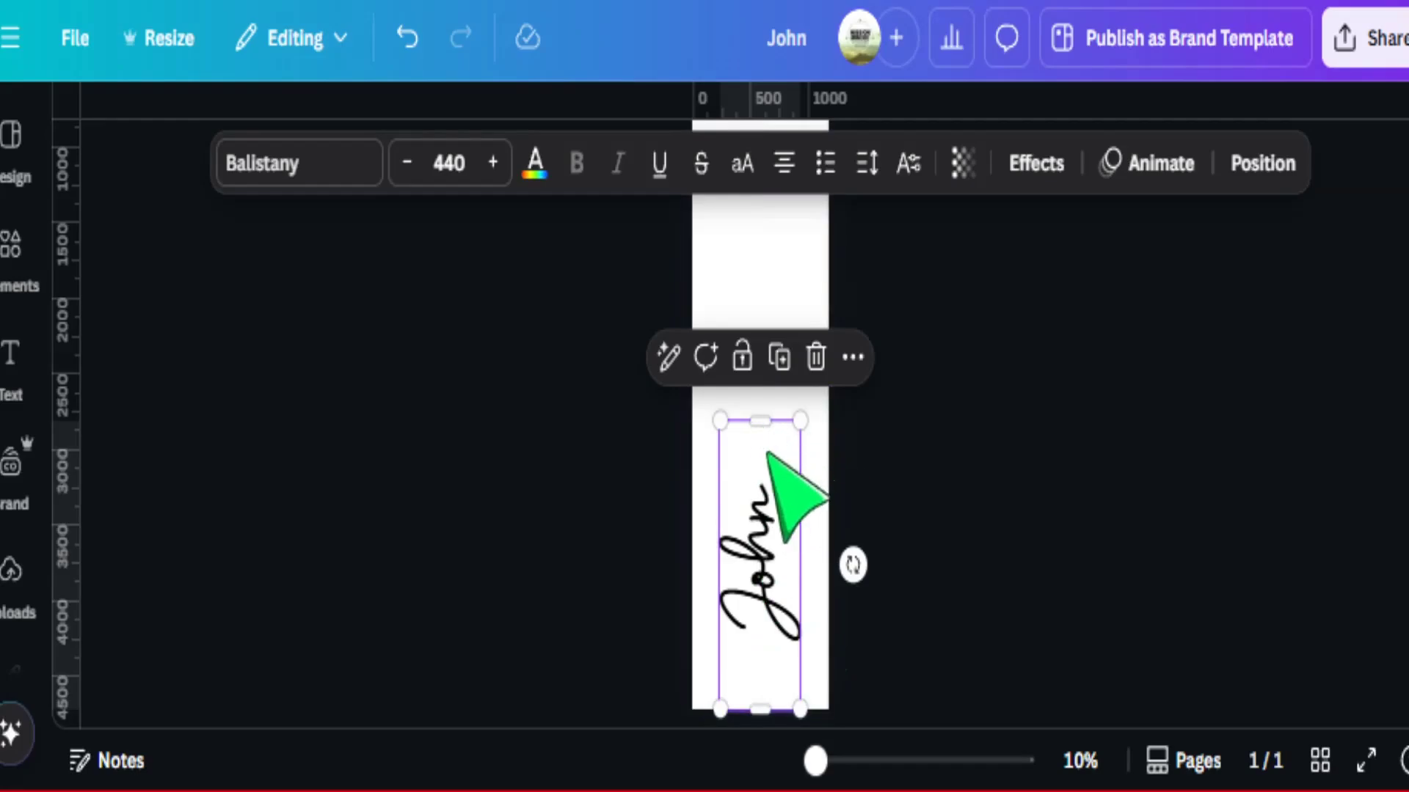
{"action": "scroll", "coordinate": [791, 506], "scroll_direction": "up", "scroll_amount": 3}
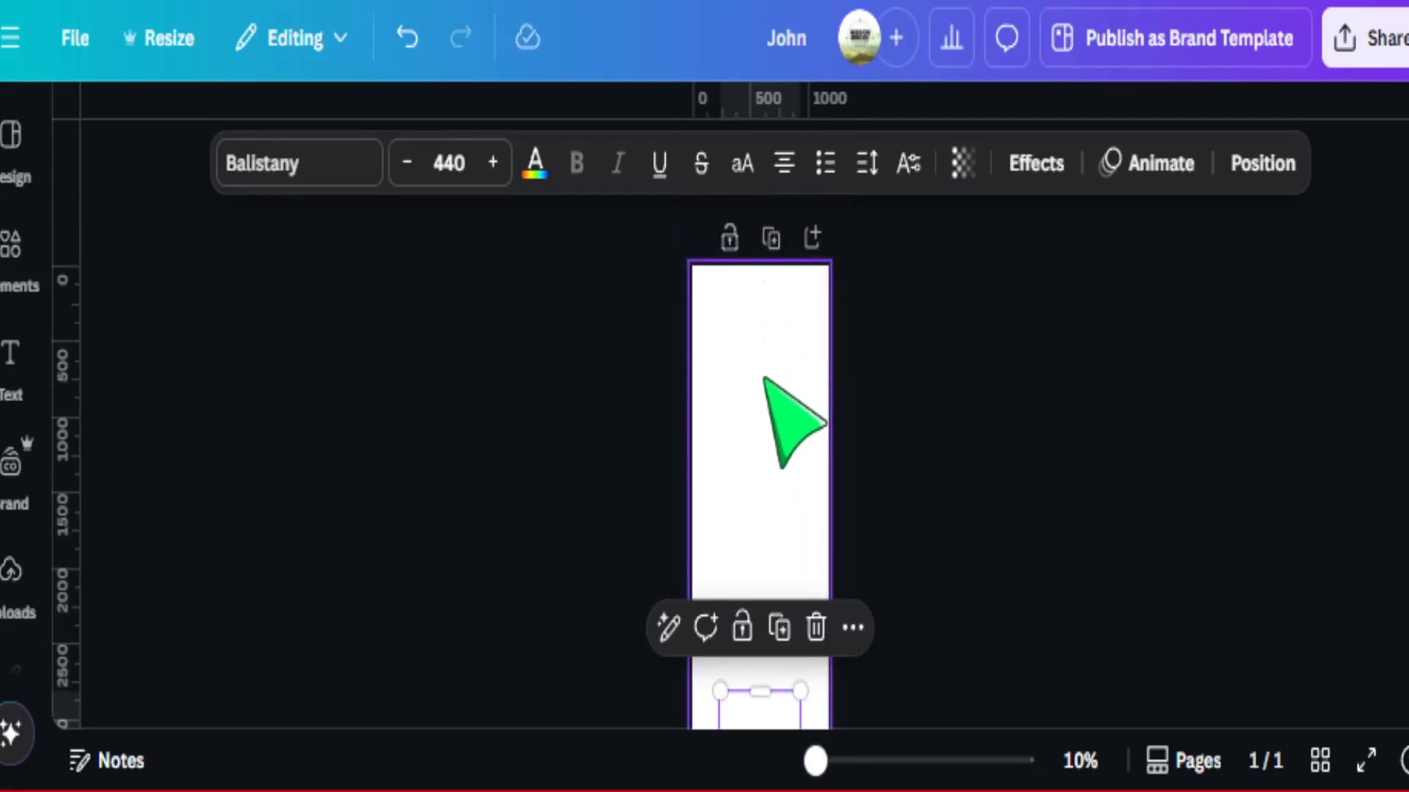
Try enlarging the sleeve name to size 822 to fill the full page width.
{"action": "scroll", "coordinate": [764, 397], "scroll_direction": "down", "scroll_amount": 4}
{"action": "left_click_drag", "start_coordinate": [794, 332], "coordinate": [917, 136]}
{"action": "left_click", "coordinate": [881, 430]}
{"action": "left_click", "coordinate": [752, 380]}
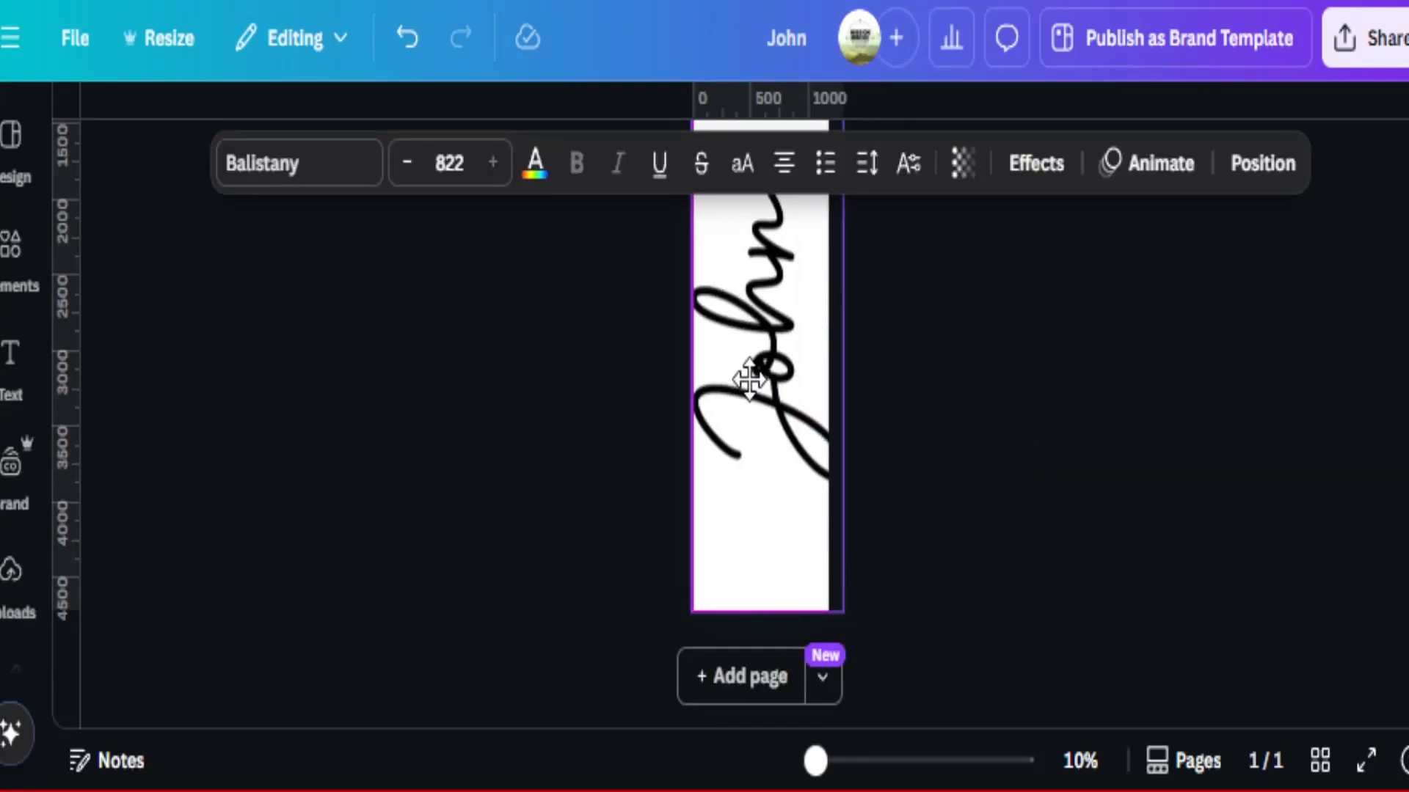
Reduce the sleeve name to size 322 and center it near the bottom of the page.
{"action": "scroll", "coordinate": [814, 451], "scroll_direction": "up", "scroll_amount": 4}
{"action": "left_click_drag", "start_coordinate": [843, 441], "coordinate": [760, 473]}
{"action": "scroll", "coordinate": [852, 544], "scroll_direction": "down", "scroll_amount": 4}
{"action": "left_click_drag", "start_coordinate": [738, 404], "coordinate": [763, 553]}
{"action": "mouse_move", "coordinate": [784, 397]}
{"action": "left_mouse_down"}
{"action": "mouse_move", "coordinate": [764, 440]}
{"action": "mouse_move", "coordinate": [780, 403]}
{"action": "left_mouse_up"}
{"action": "left_click_drag", "start_coordinate": [756, 507], "coordinate": [763, 484]}
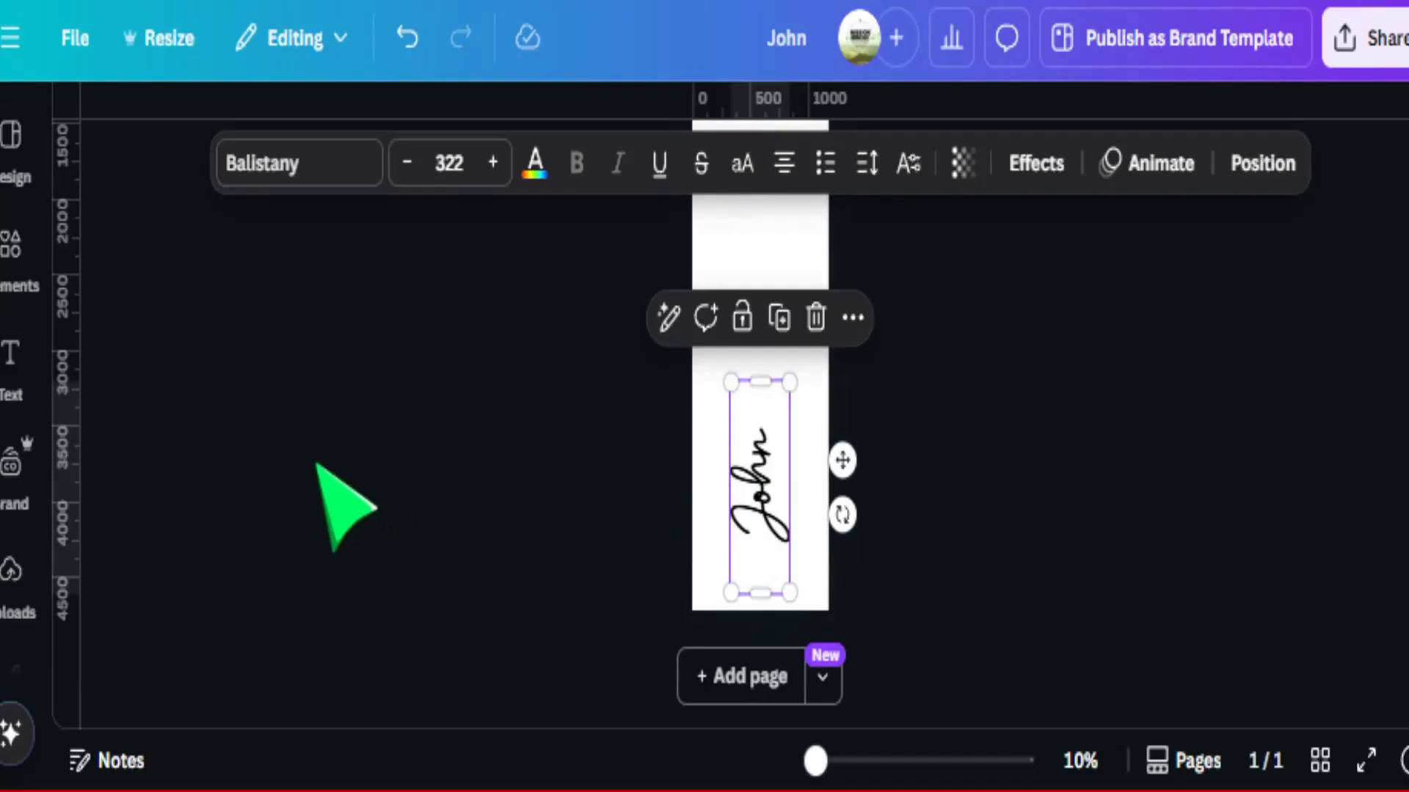
Search the elements for "heart" and add the hand-drawn heart outline graphic to the sleeve page.
{"action": "left_click", "coordinate": [13, 246]}
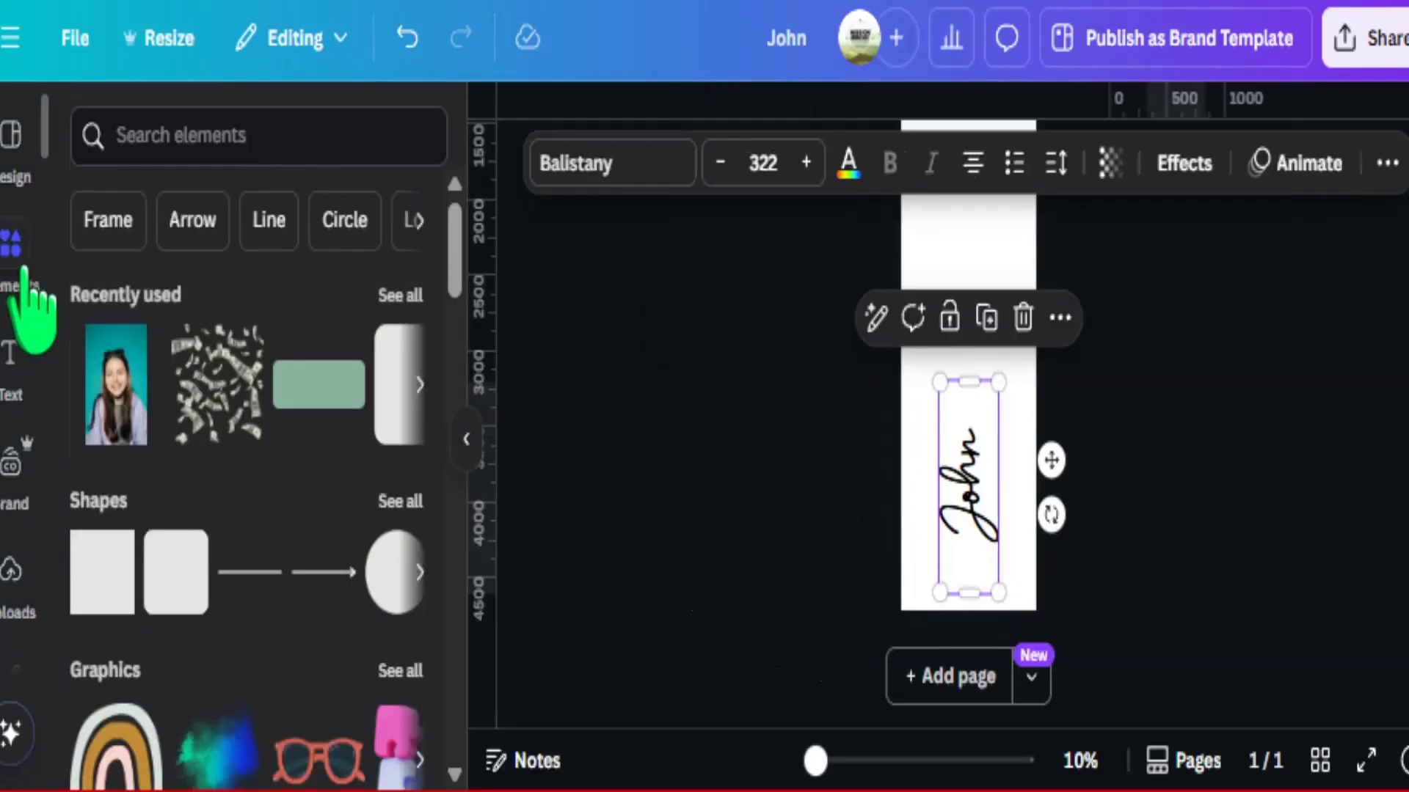
{"action": "left_click", "coordinate": [220, 137]}
{"action": "type", "text": "heart"}
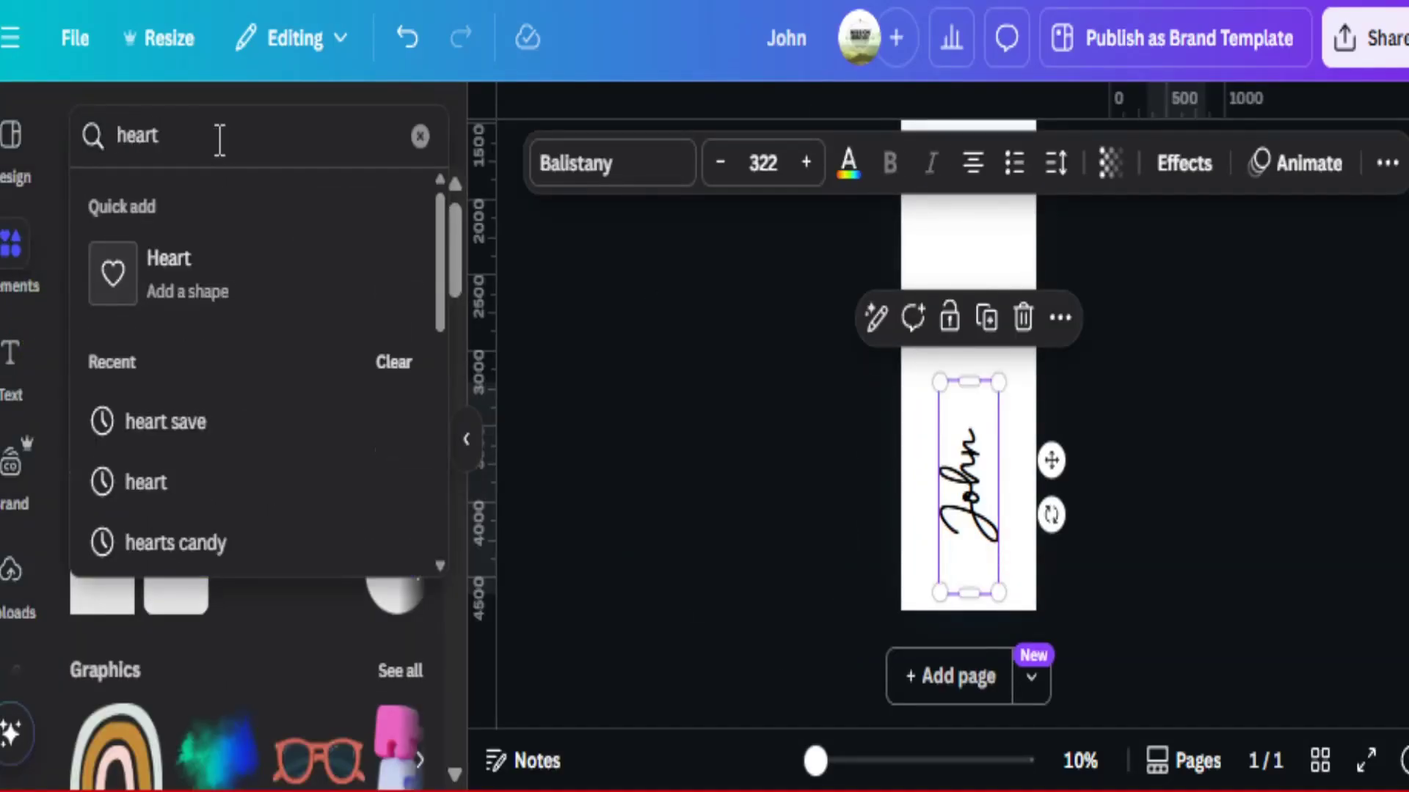
{"action": "key", "text": "Return"}
{"action": "left_click", "coordinate": [121, 622]}
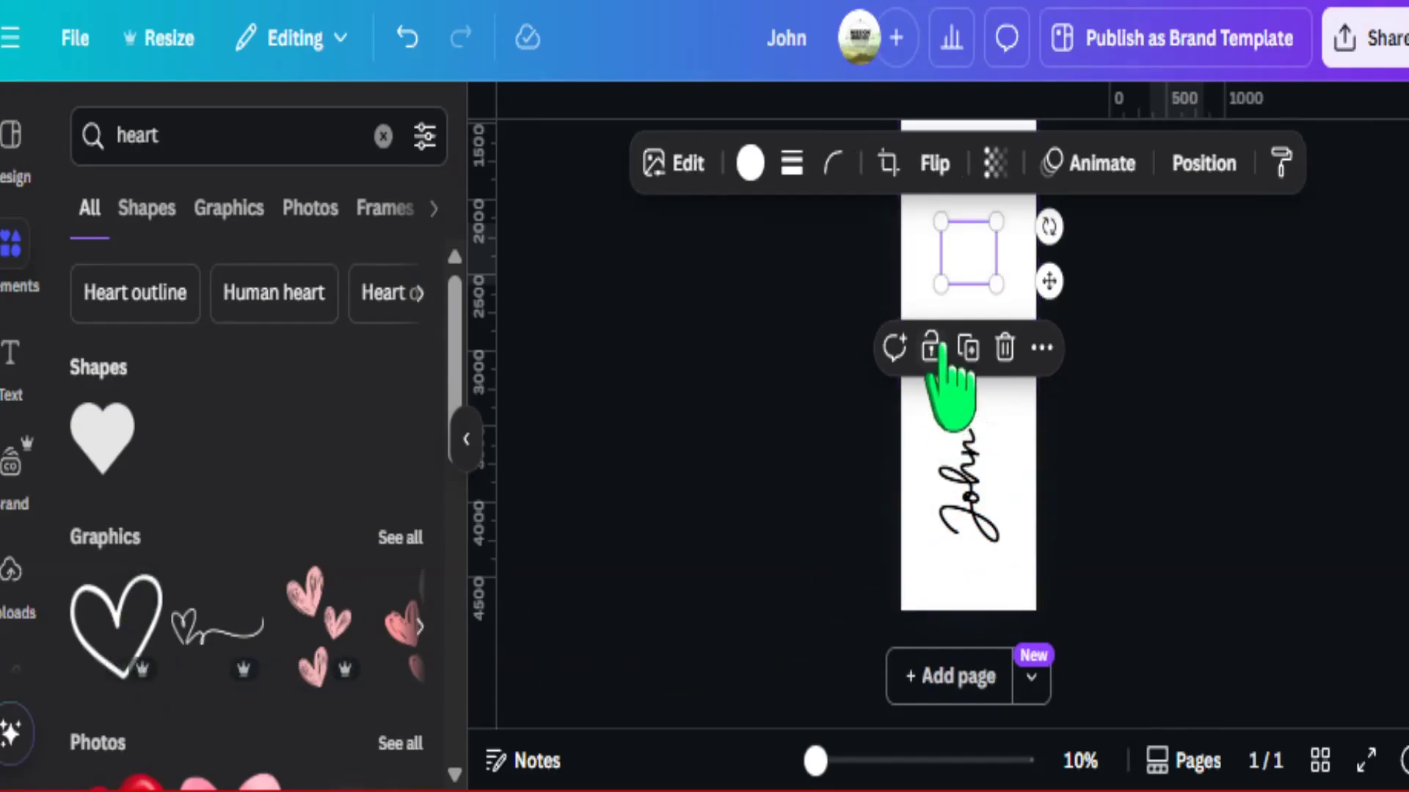
Recolor the heart outline on the sleeve page to black.
{"action": "left_click", "coordinate": [749, 163]}
{"action": "left_click", "coordinate": [157, 350]}
{"action": "key", "text": "Escape"}
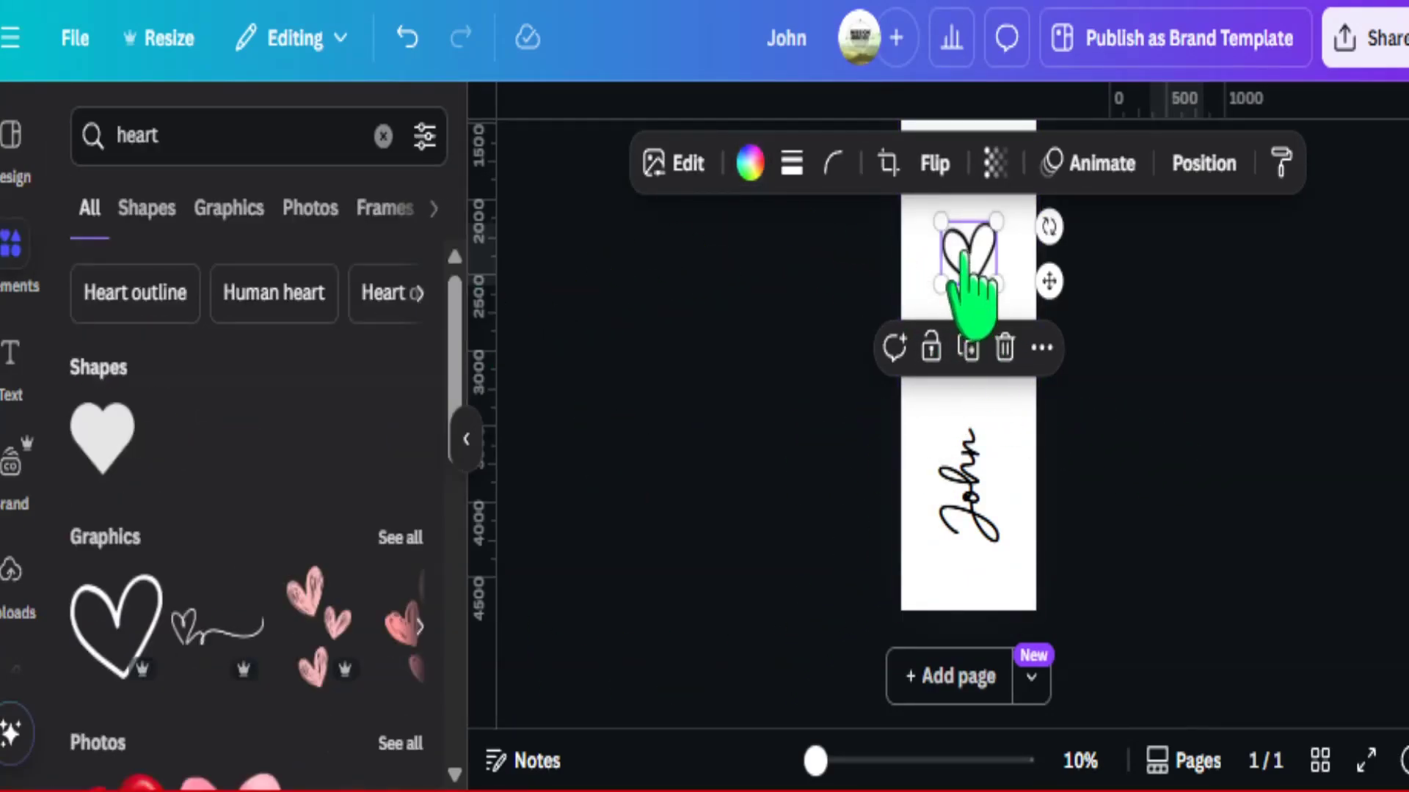
Rotate the heart sideways to match the vertical name and place it just past the name's last letter.
{"action": "left_click_drag", "start_coordinate": [1049, 226], "coordinate": [944, 127]}
{"action": "left_click_drag", "start_coordinate": [967, 266], "coordinate": [967, 378]}
{"action": "left_click", "coordinate": [976, 455]}
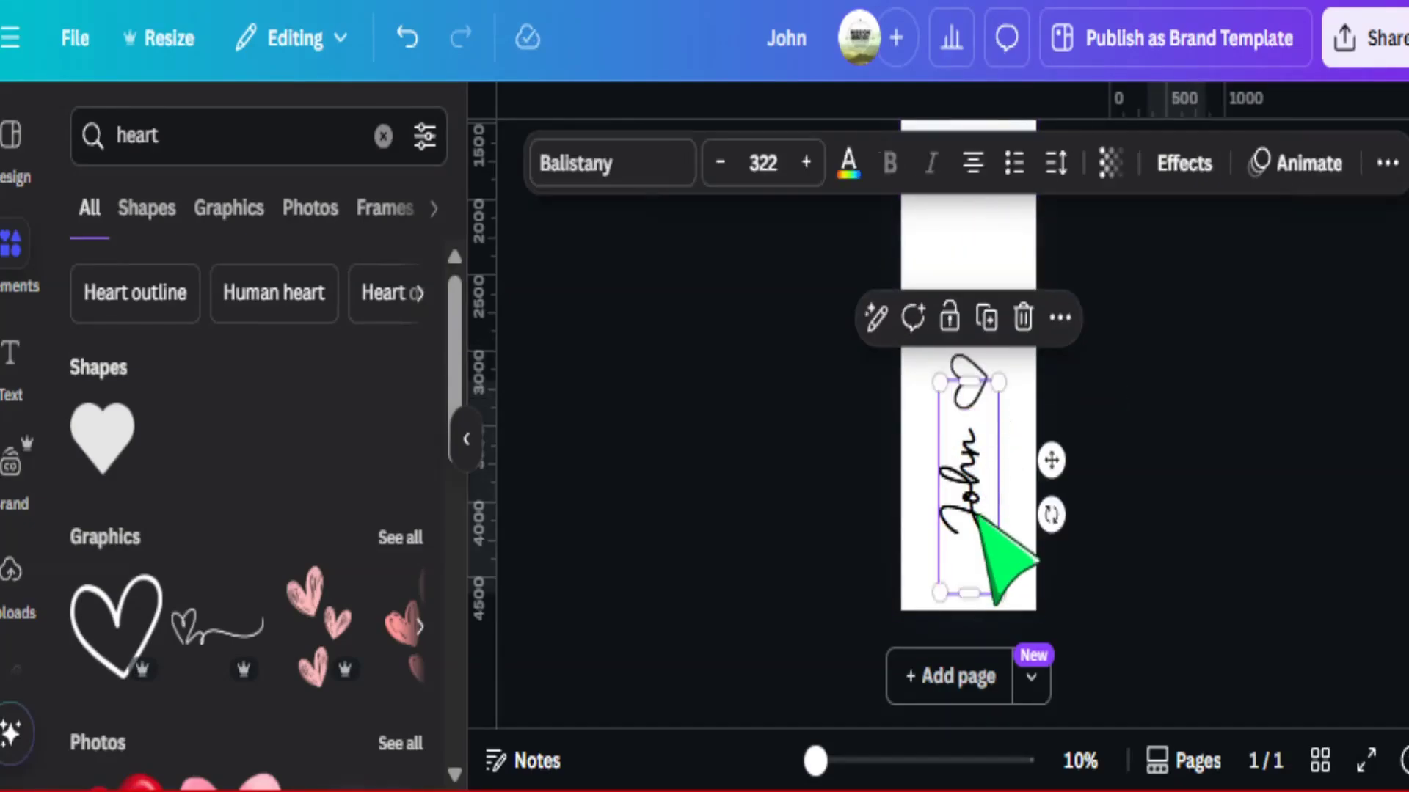
Nudge the heart slightly closer to the end of the name, keeping both centered on the sleeve page.
{"action": "left_click_drag", "start_coordinate": [976, 519], "coordinate": [1138, 488]}
{"action": "scroll", "coordinate": [998, 565], "scroll_direction": "up", "scroll_amount": 3}
{"action": "left_click", "coordinate": [1148, 524]}
{"action": "scroll", "coordinate": [1101, 507], "scroll_direction": "down", "scroll_amount": 3}
{"action": "left_click", "coordinate": [984, 319]}
{"action": "key", "text": "Delete"}
{"action": "left_click", "coordinate": [972, 525]}
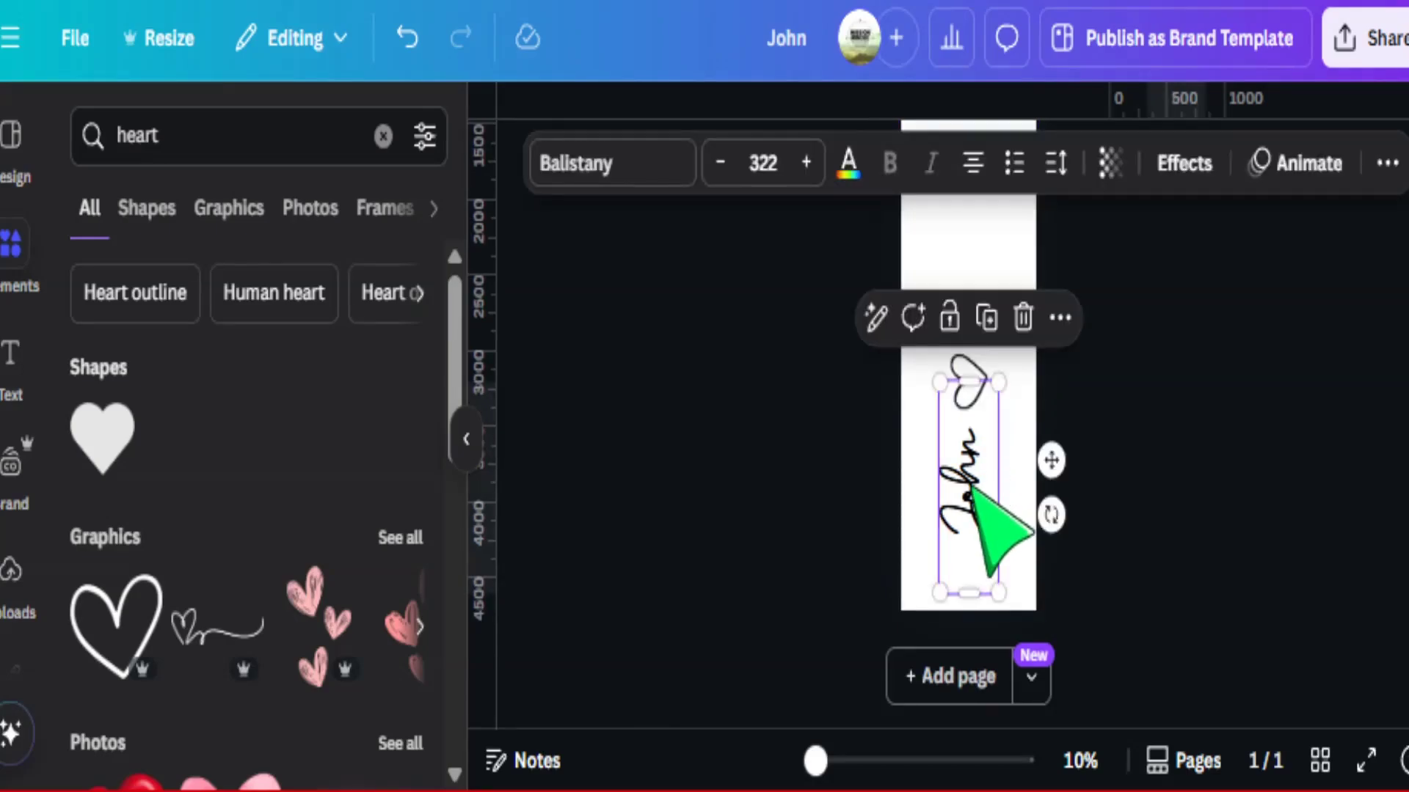
{"action": "left_click", "coordinate": [1128, 535]}
{"action": "left_click", "coordinate": [973, 384]}
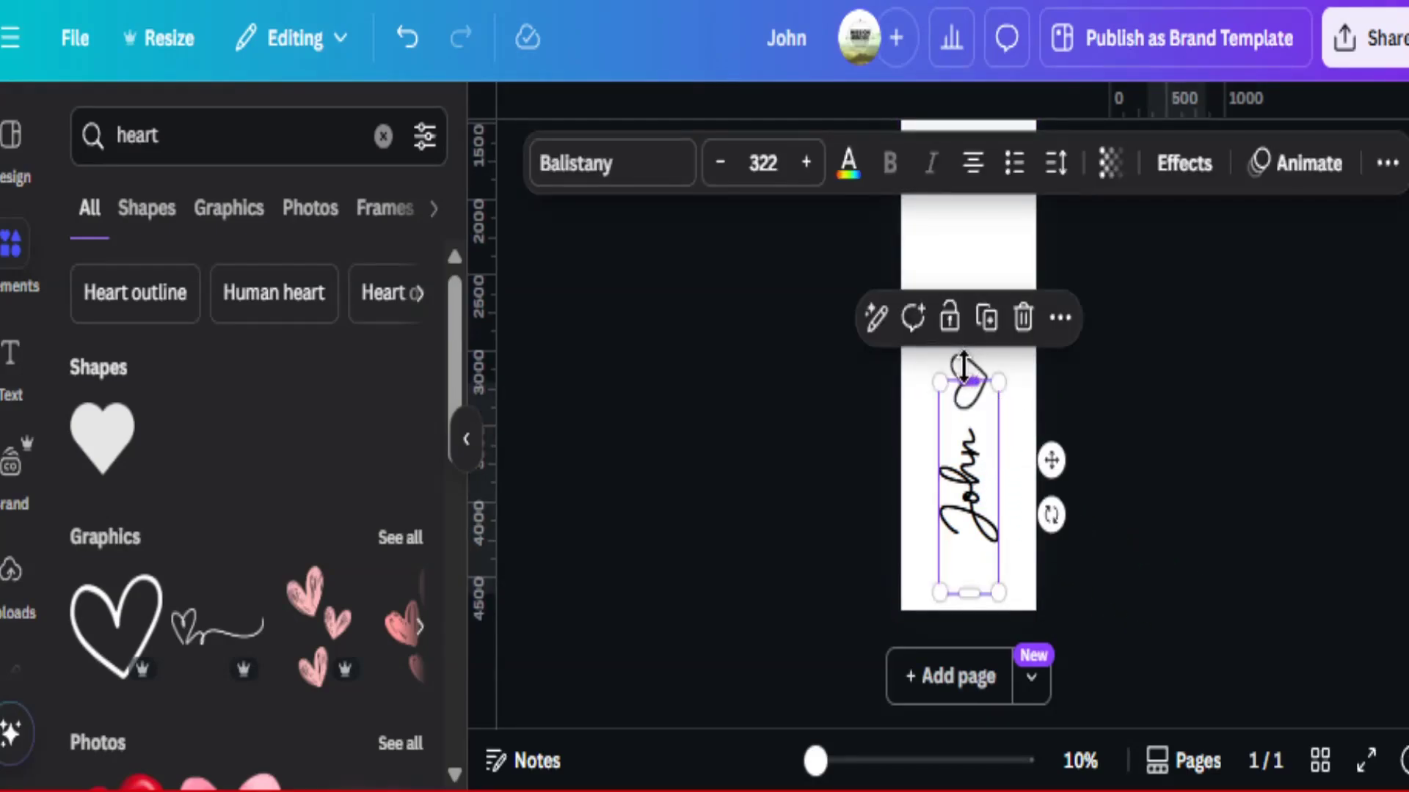
{"action": "left_click", "coordinate": [1093, 462]}
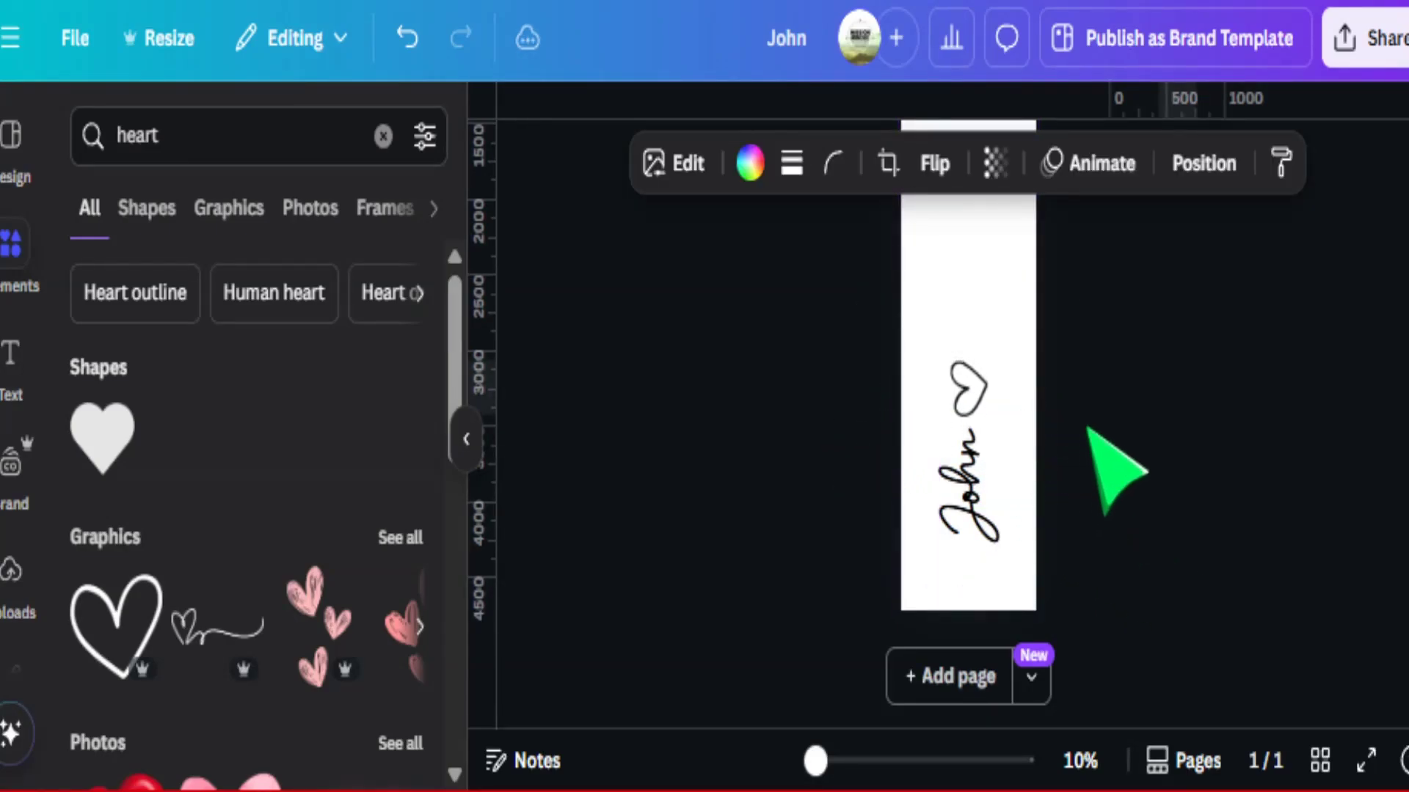
{"action": "left_click", "coordinate": [1132, 444]}
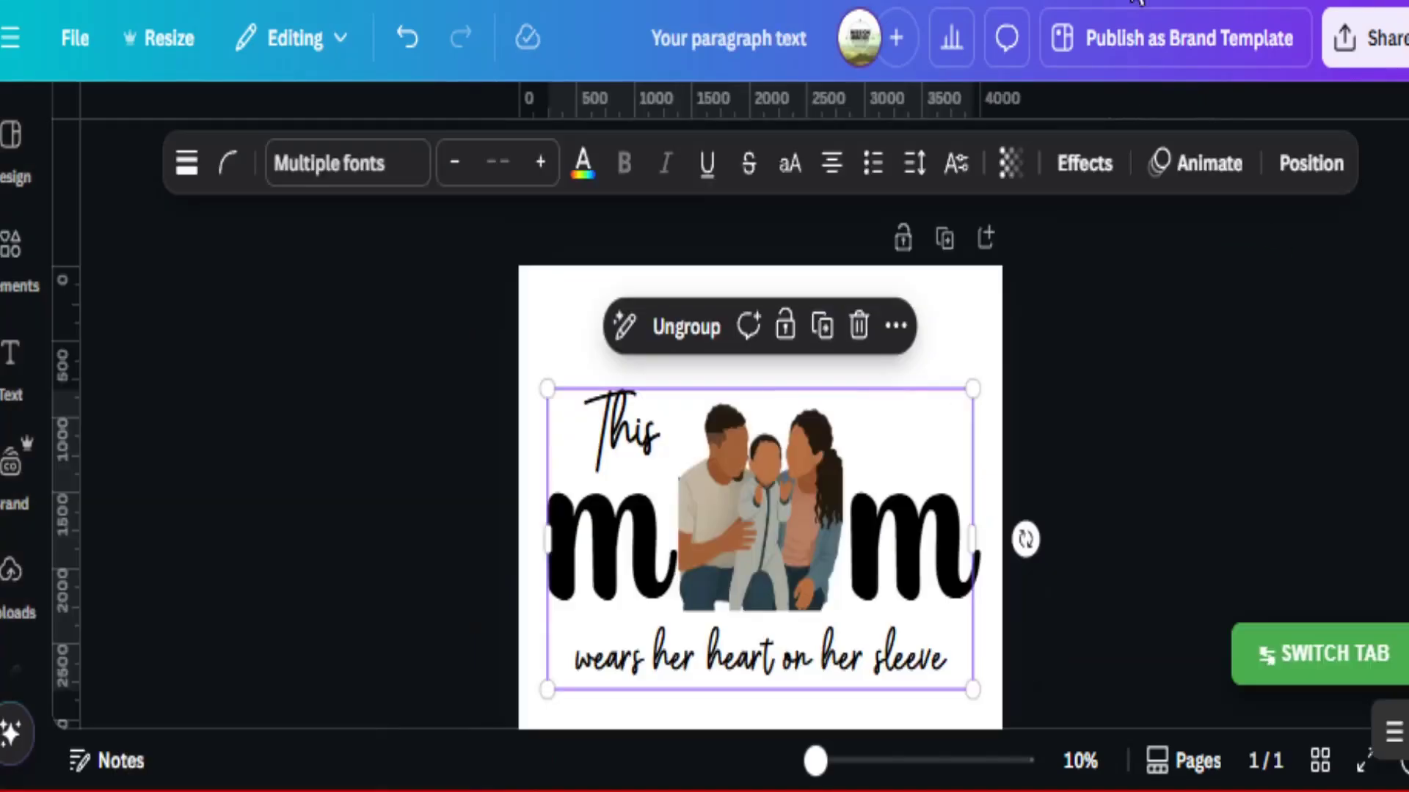
Download the front family portrait design as a 4,200 × 4,800 px PNG with a transparent background.
{"action": "left_click", "coordinate": [1370, 47]}
{"action": "scroll", "coordinate": [1101, 550], "scroll_direction": "down", "scroll_amount": 3}
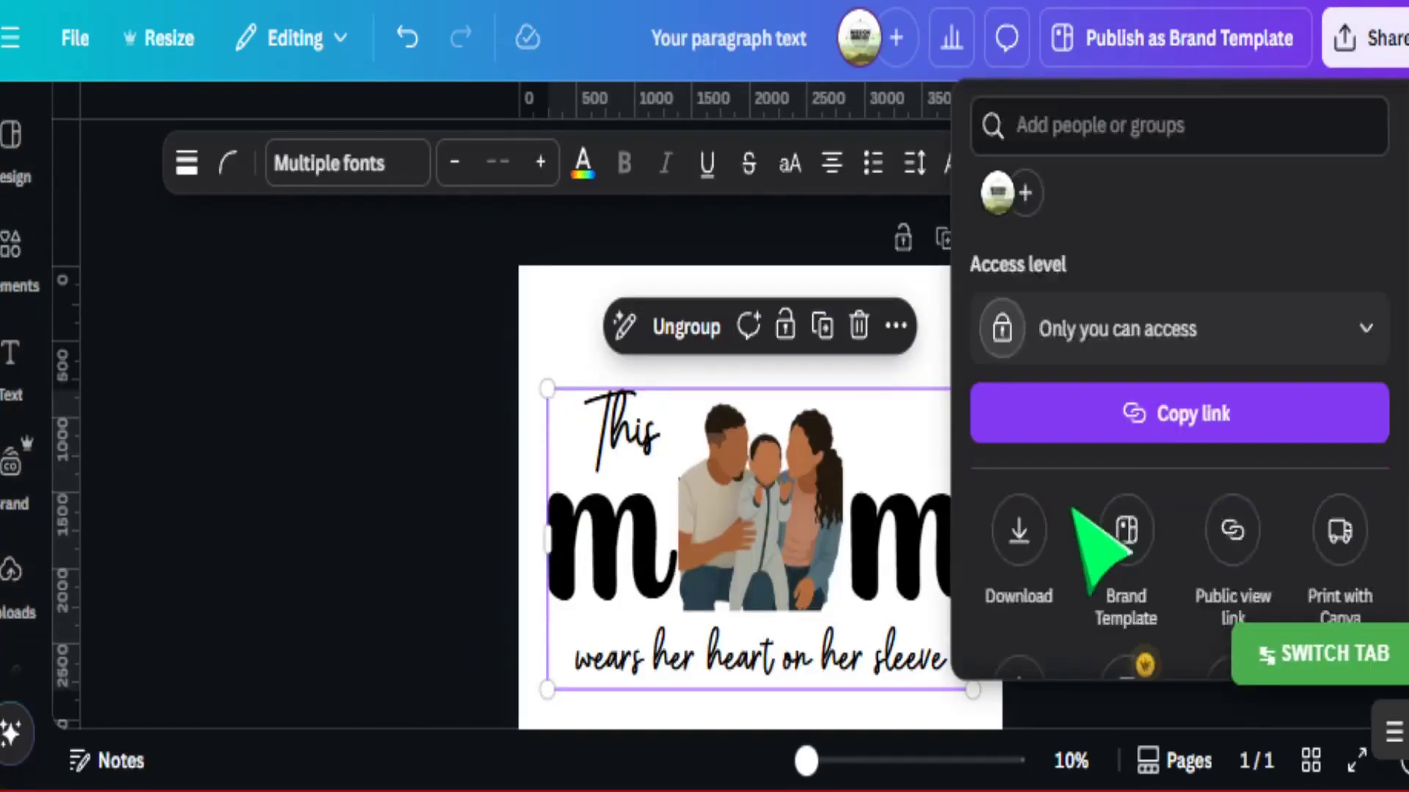
{"action": "left_click", "coordinate": [1020, 470]}
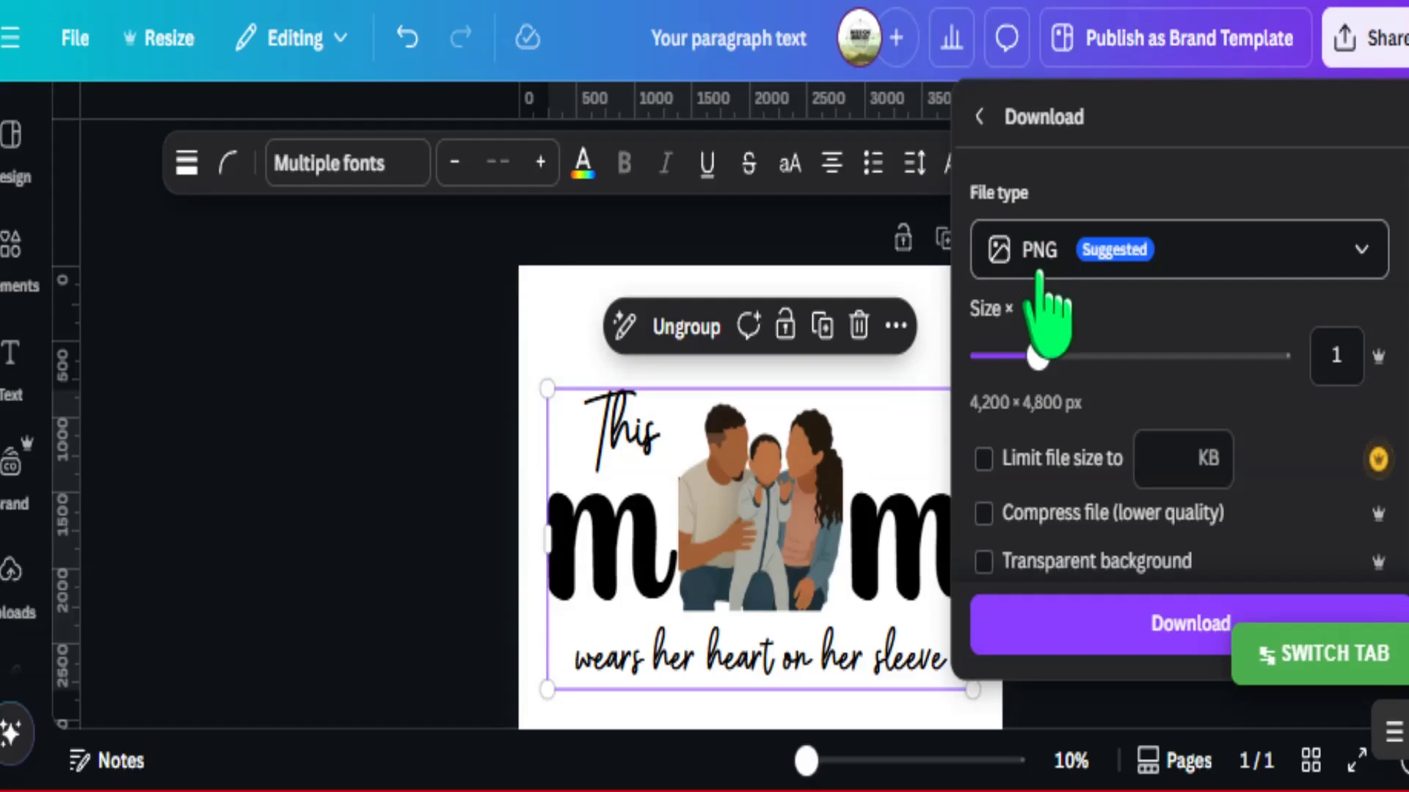
{"action": "left_click", "coordinate": [983, 561]}
{"action": "scroll", "coordinate": [1167, 568], "scroll_direction": "down", "scroll_amount": 2}
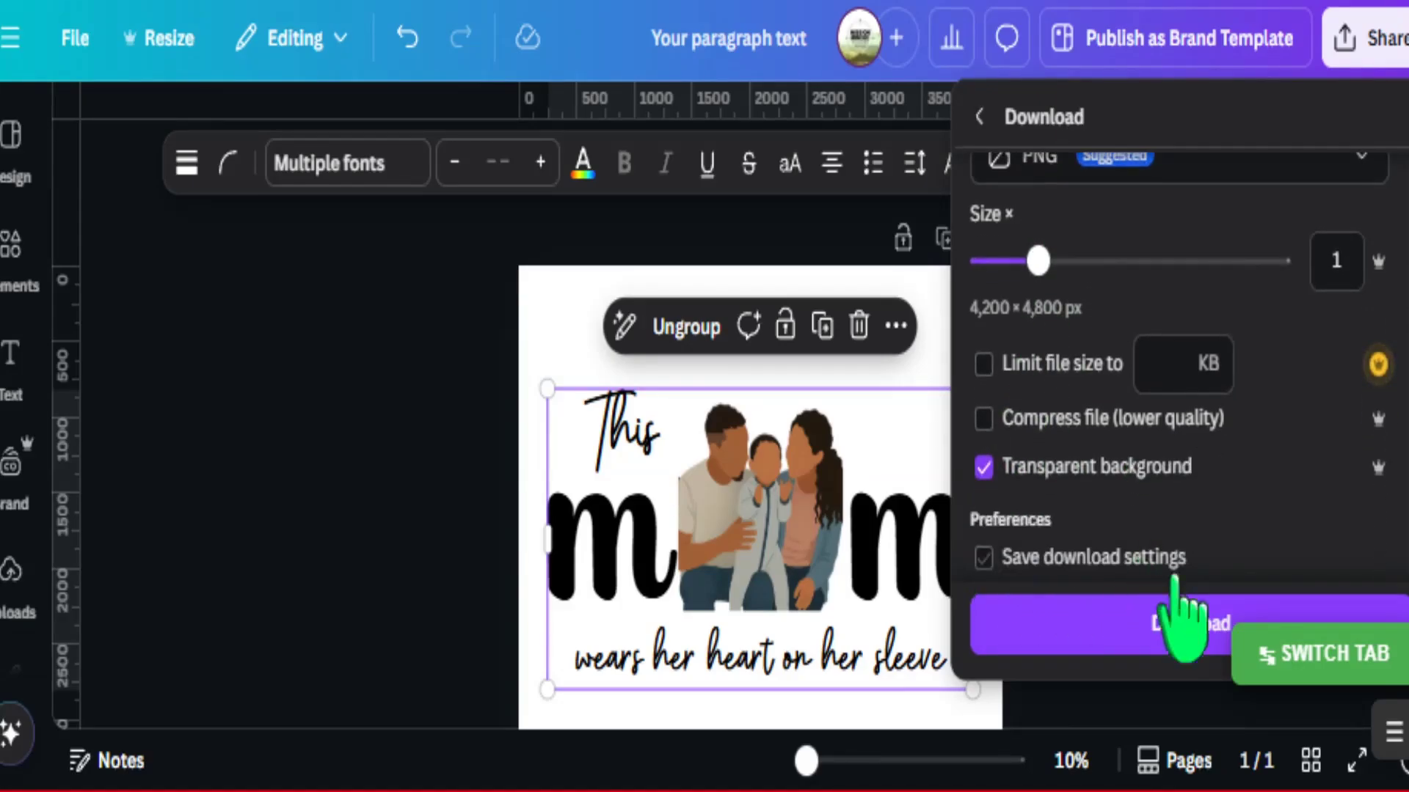
{"action": "left_click", "coordinate": [1153, 625]}
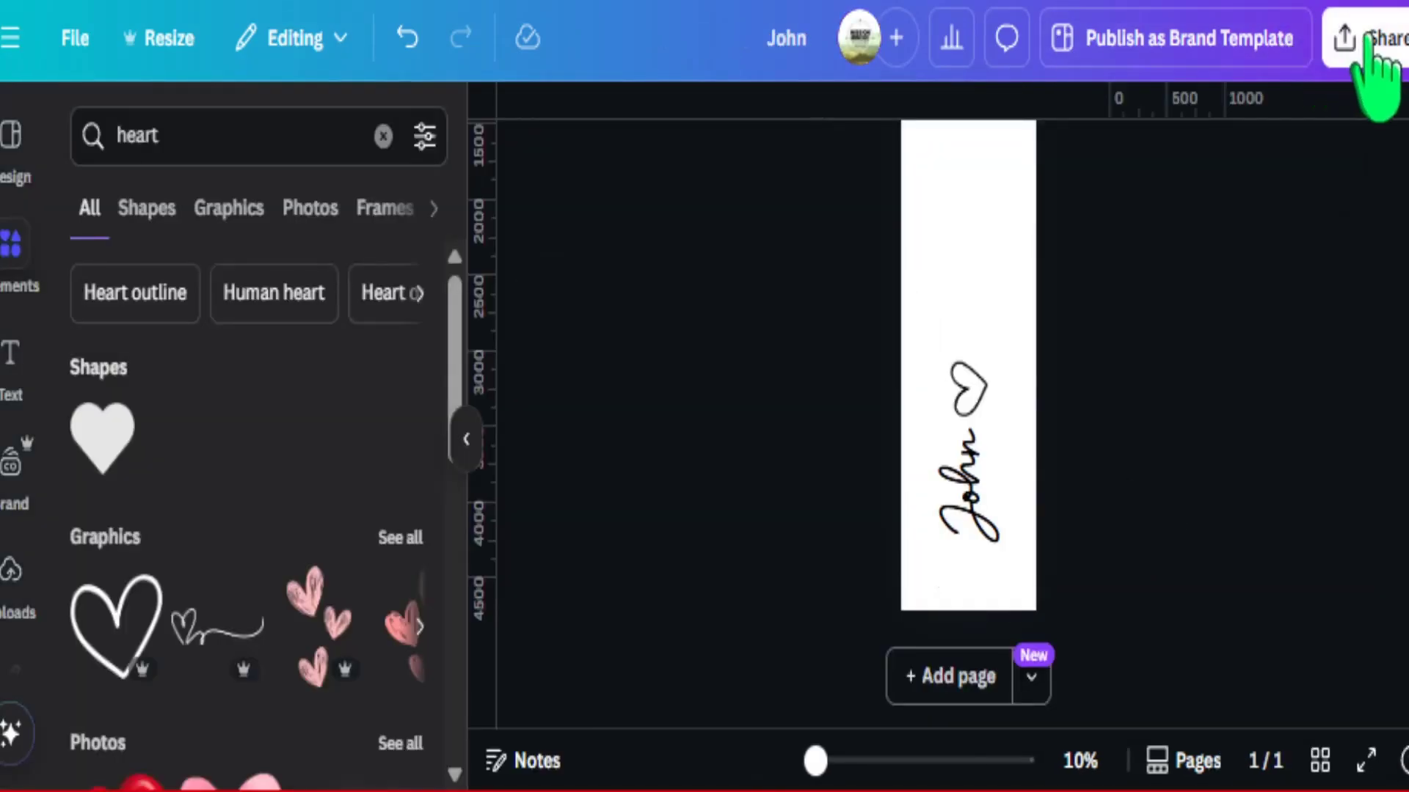
Download the sleeve name-and-heart design as a 1,181 × 4,724 px PNG with a transparent background.
{"action": "left_click", "coordinate": [1366, 41]}
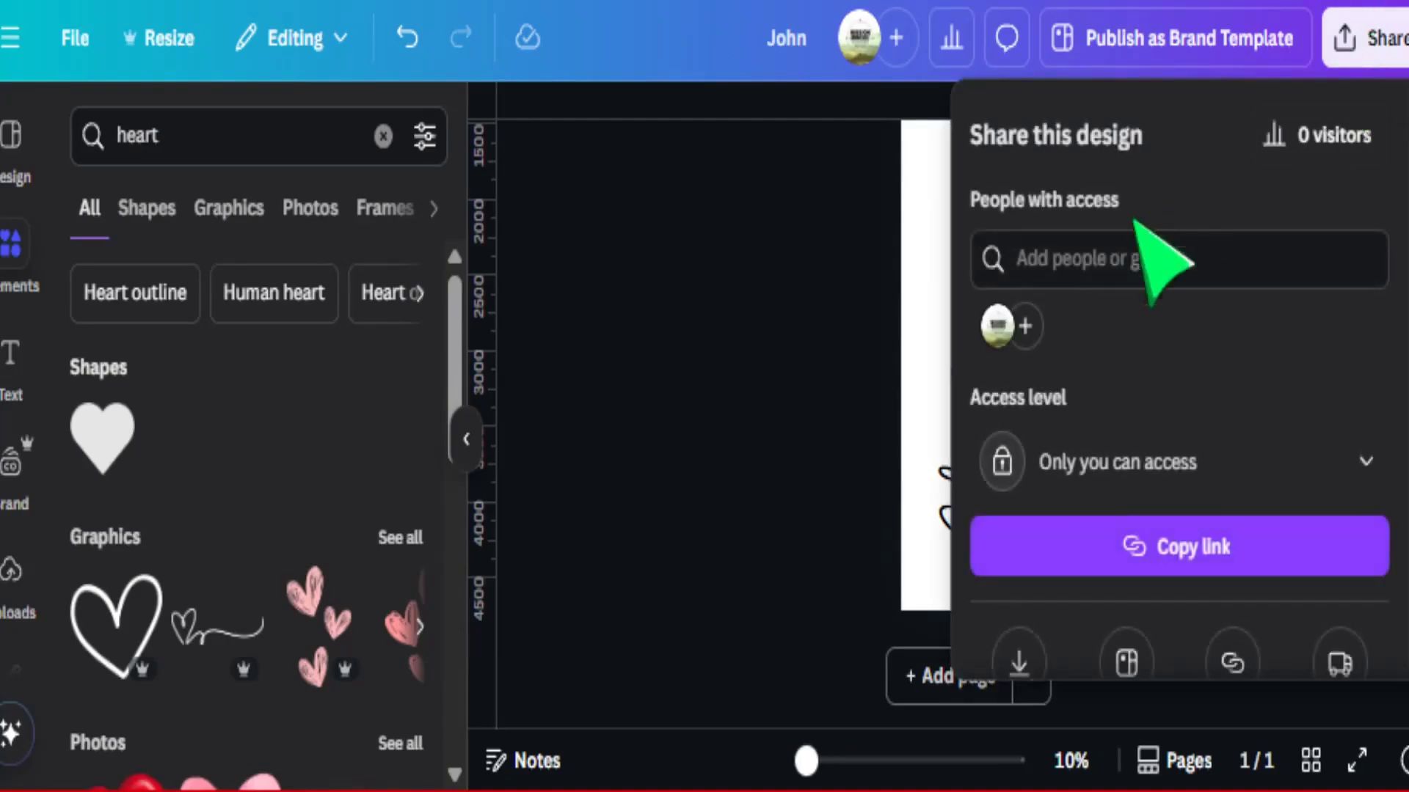
{"action": "scroll", "coordinate": [1115, 367], "scroll_direction": "down", "scroll_amount": 3}
{"action": "left_click", "coordinate": [1020, 380]}
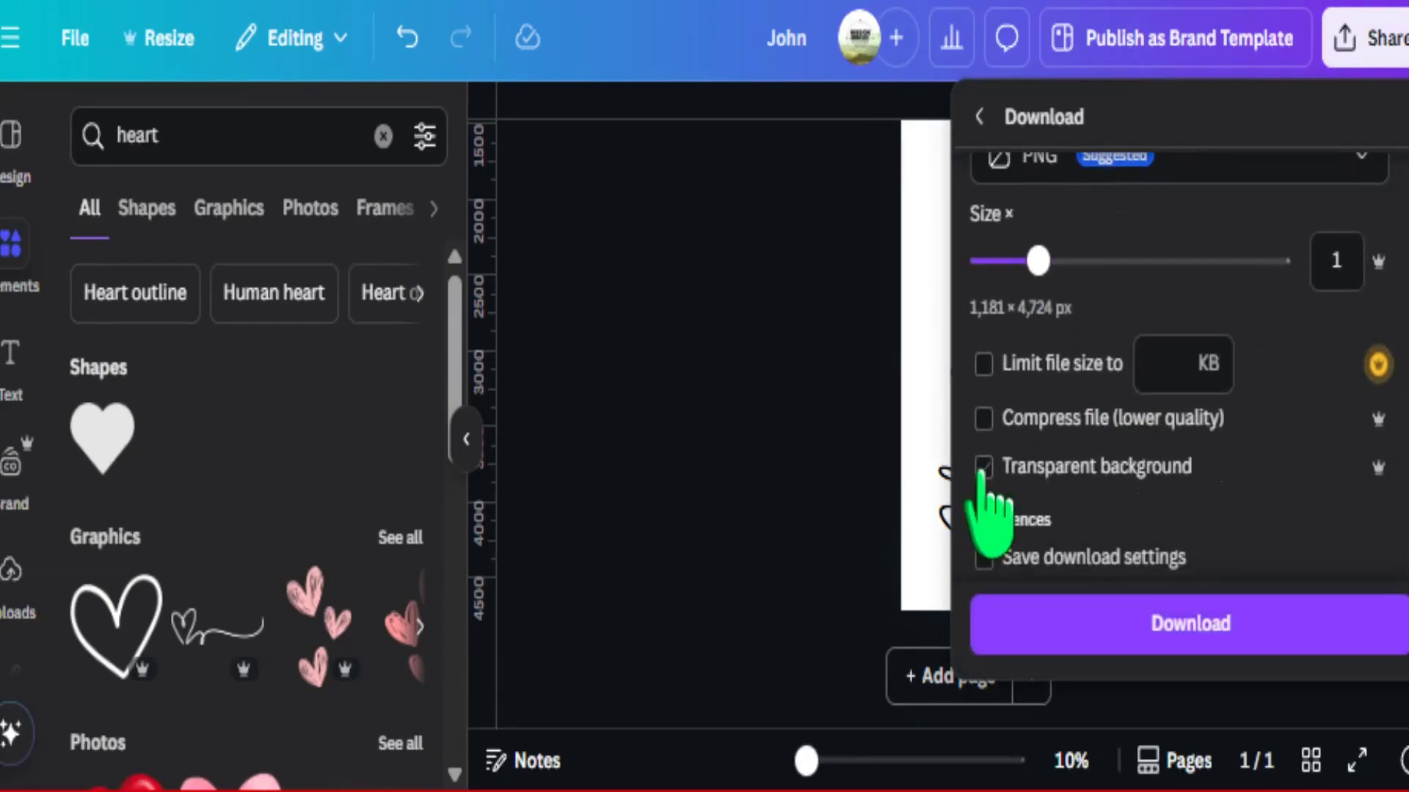
{"action": "left_click", "coordinate": [1151, 624]}
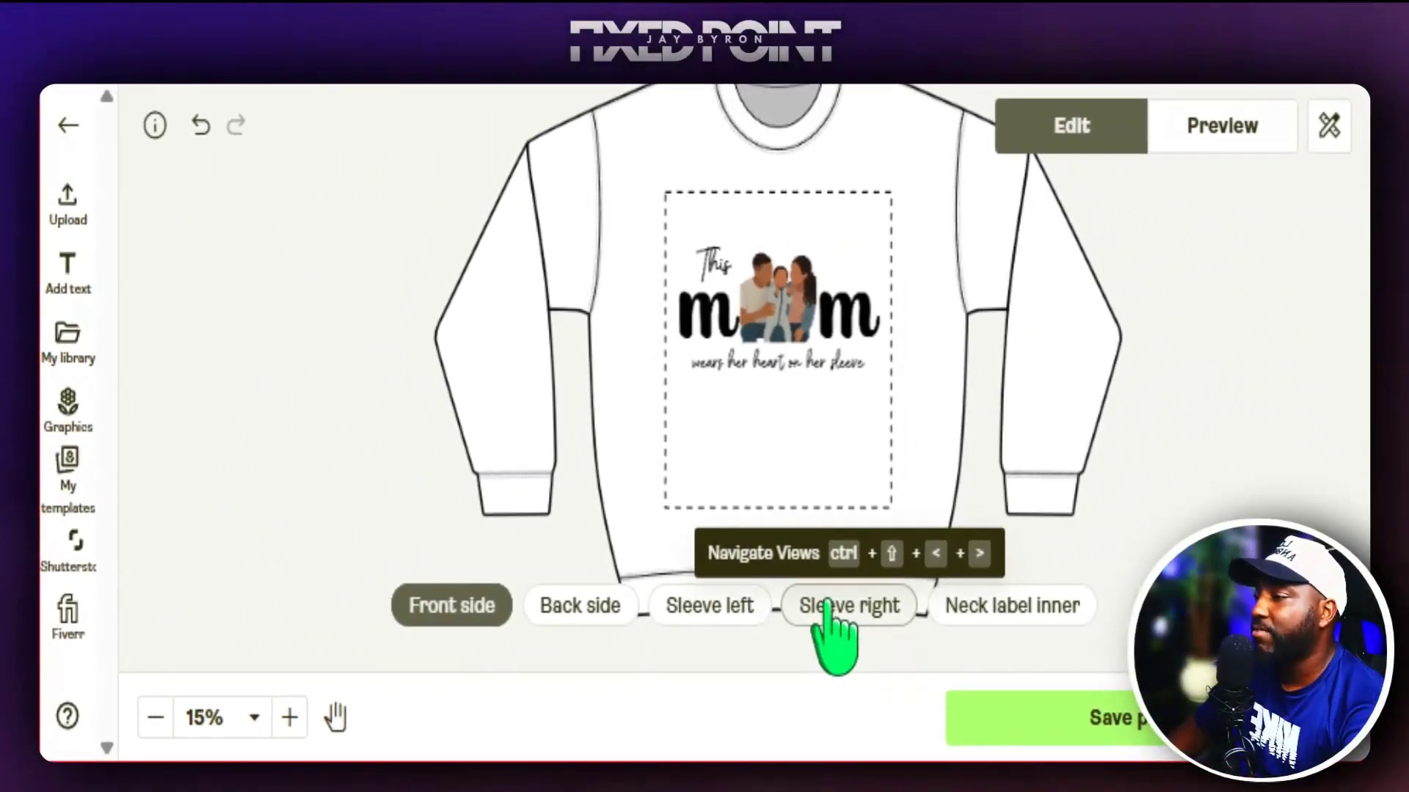
In the Printify sweatshirt editor, place the name-and-heart design on the right sleeve so it fills the print area.
{"action": "left_click", "coordinate": [814, 609]}
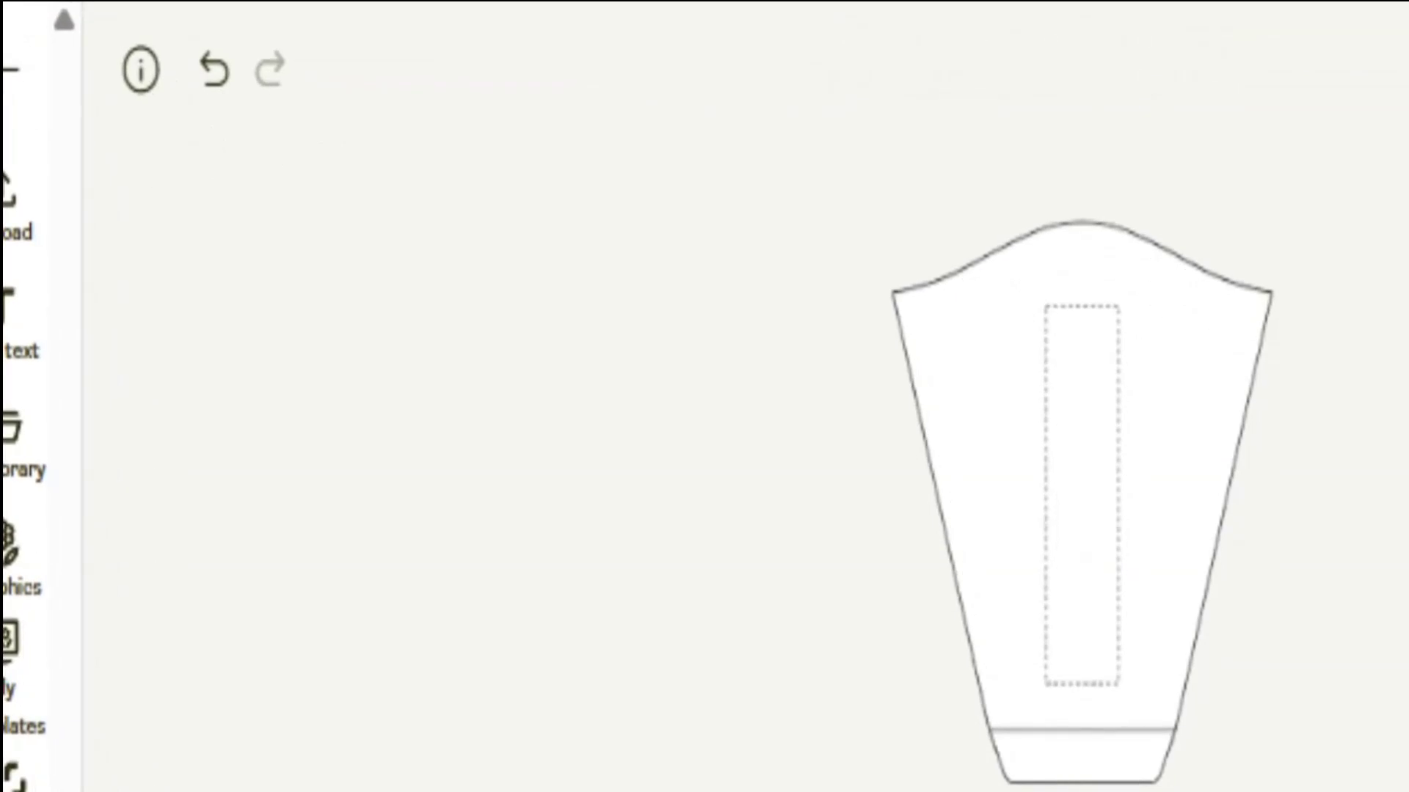
{"action": "left_click_drag", "start_coordinate": [1394, 785], "coordinate": [1056, 561]}
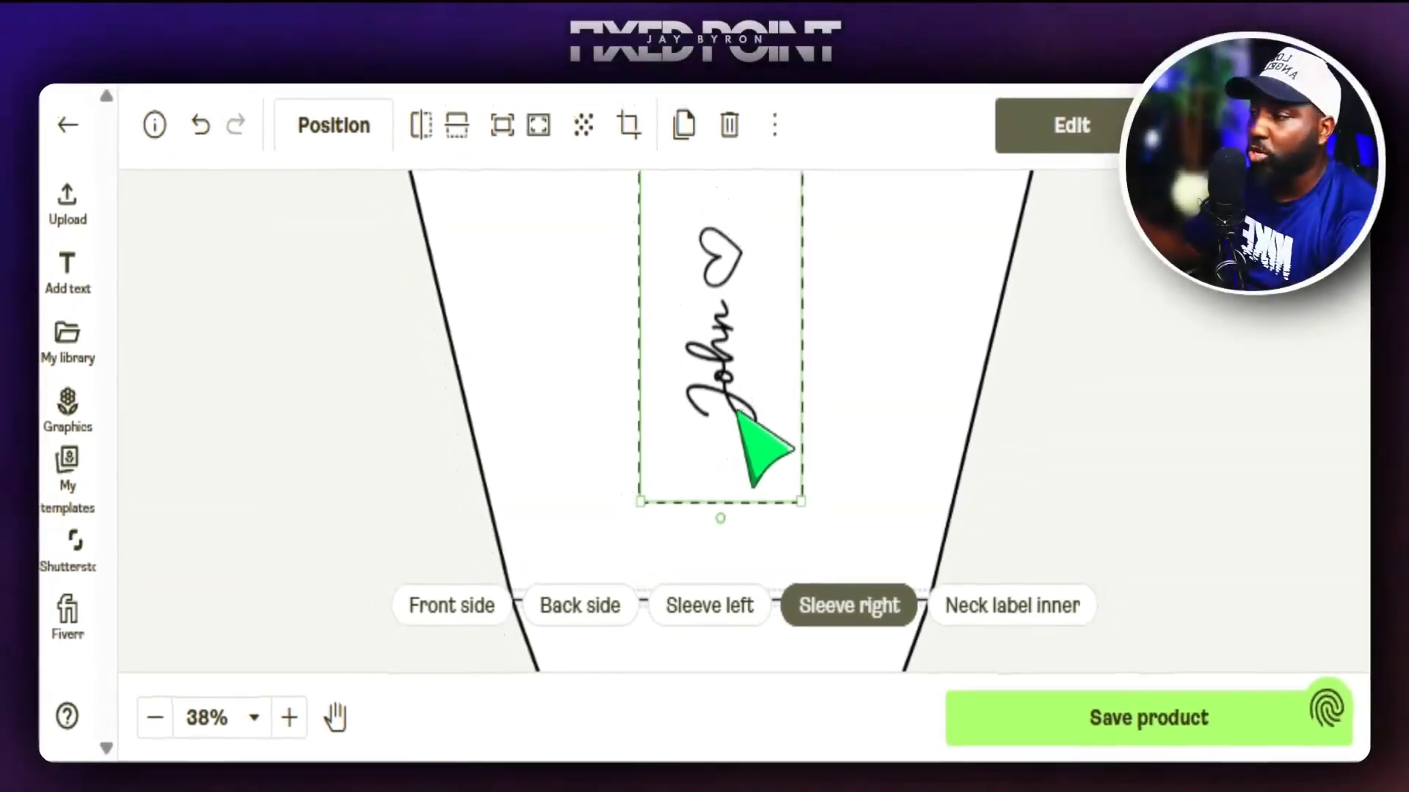
{"action": "scroll", "coordinate": [723, 381], "scroll_direction": "down", "scroll_amount": 5}
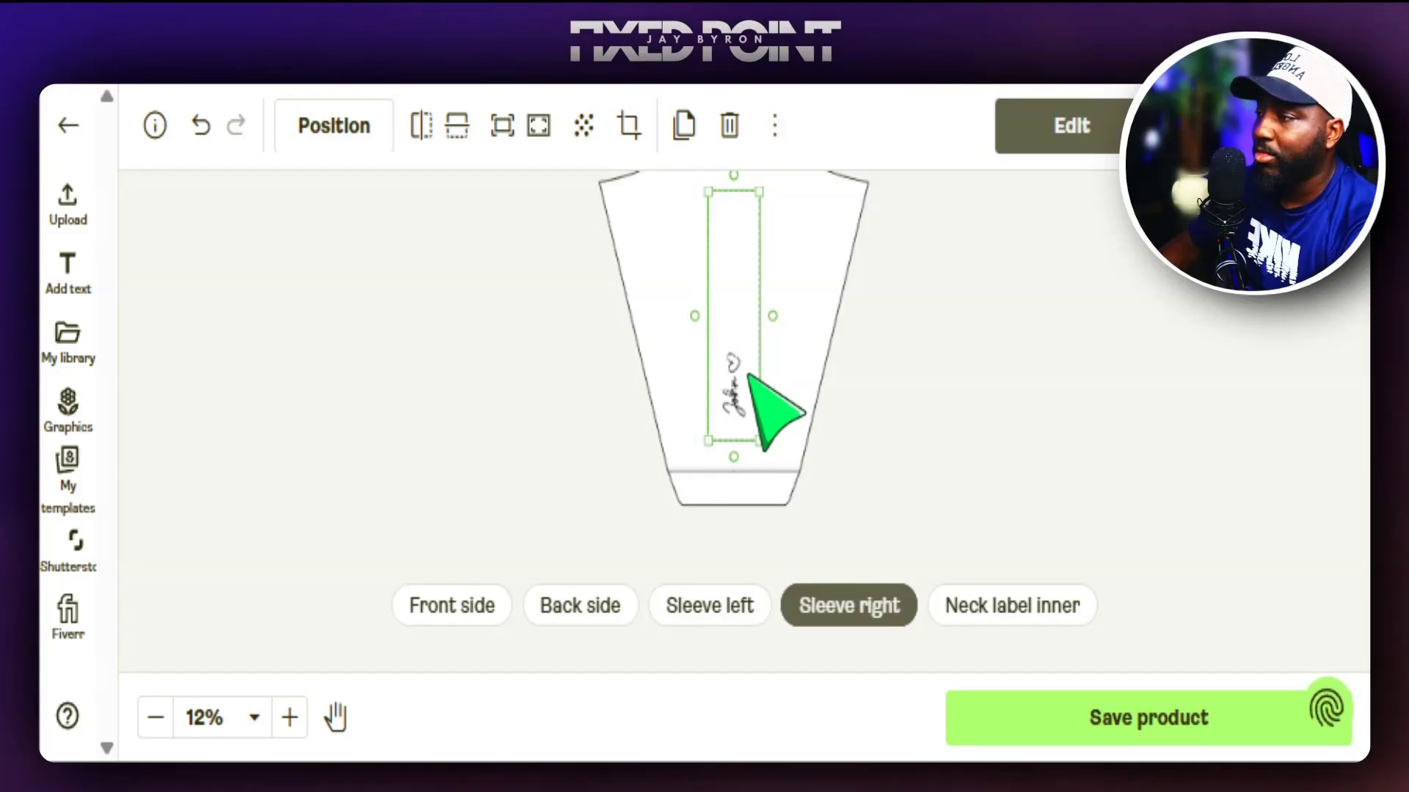
Review the design placement on the sweatshirt's front side and right sleeve.
{"action": "left_click", "coordinate": [456, 607]}
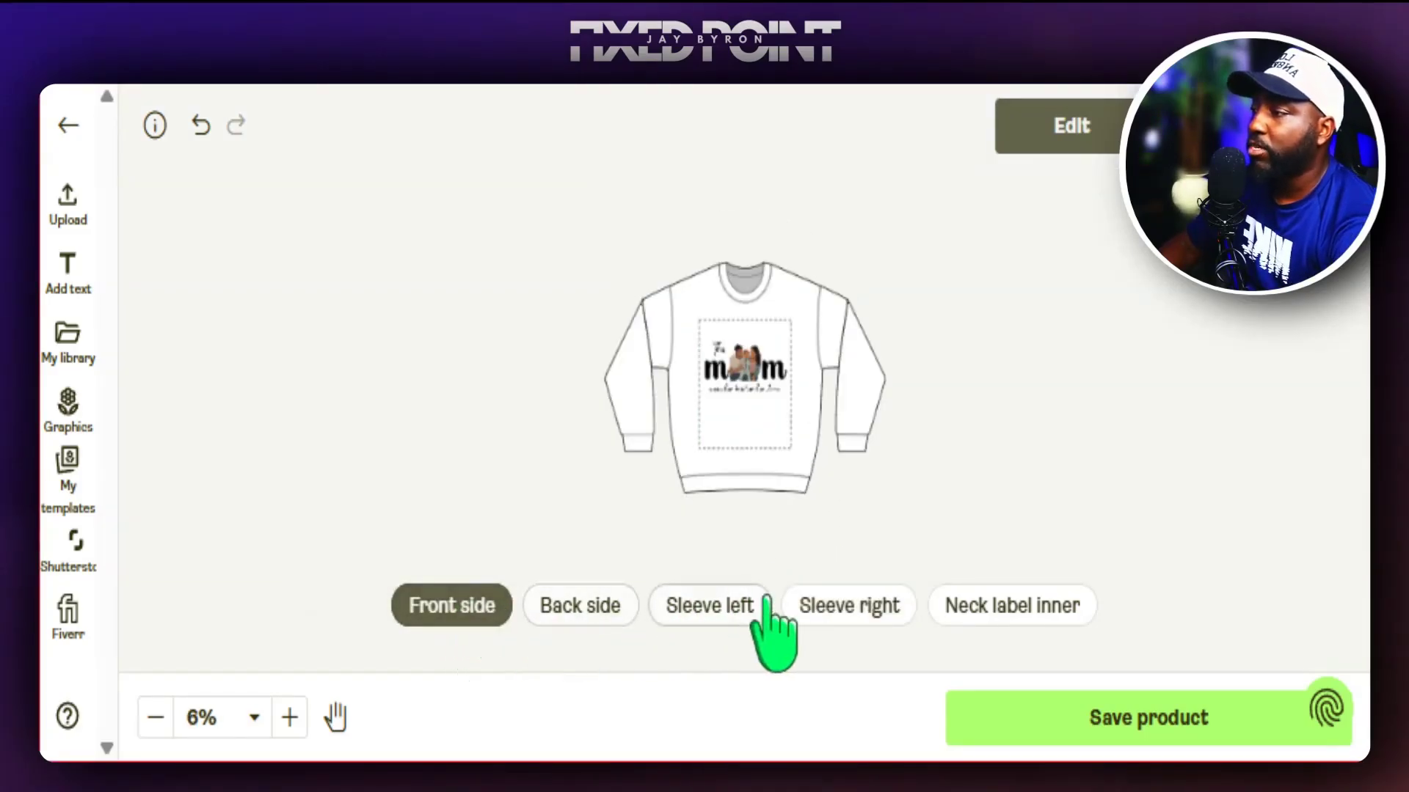
{"action": "scroll", "coordinate": [763, 411], "scroll_direction": "up", "scroll_amount": 5}
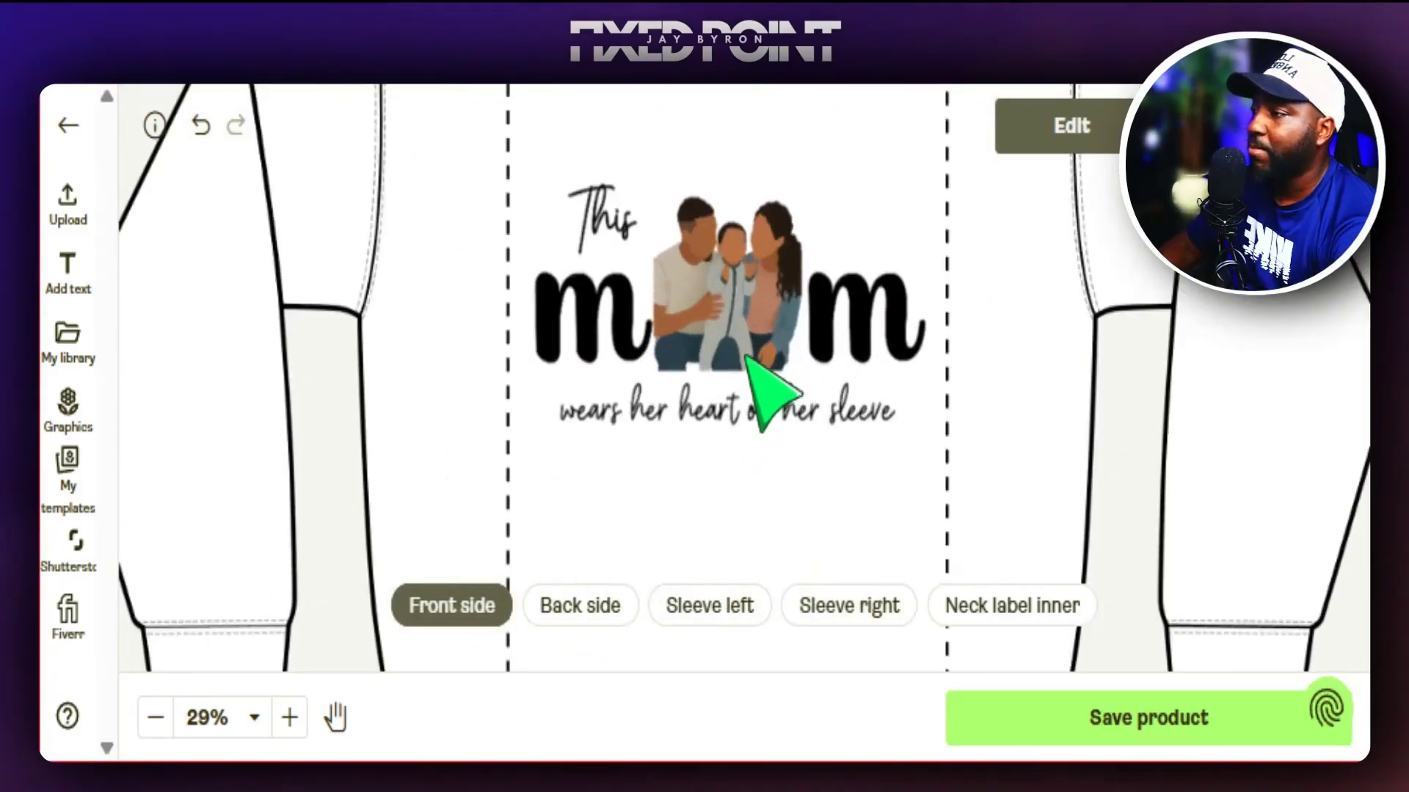
{"action": "left_click", "coordinate": [844, 607]}
{"action": "scroll", "coordinate": [785, 492], "scroll_direction": "up", "scroll_amount": 4}
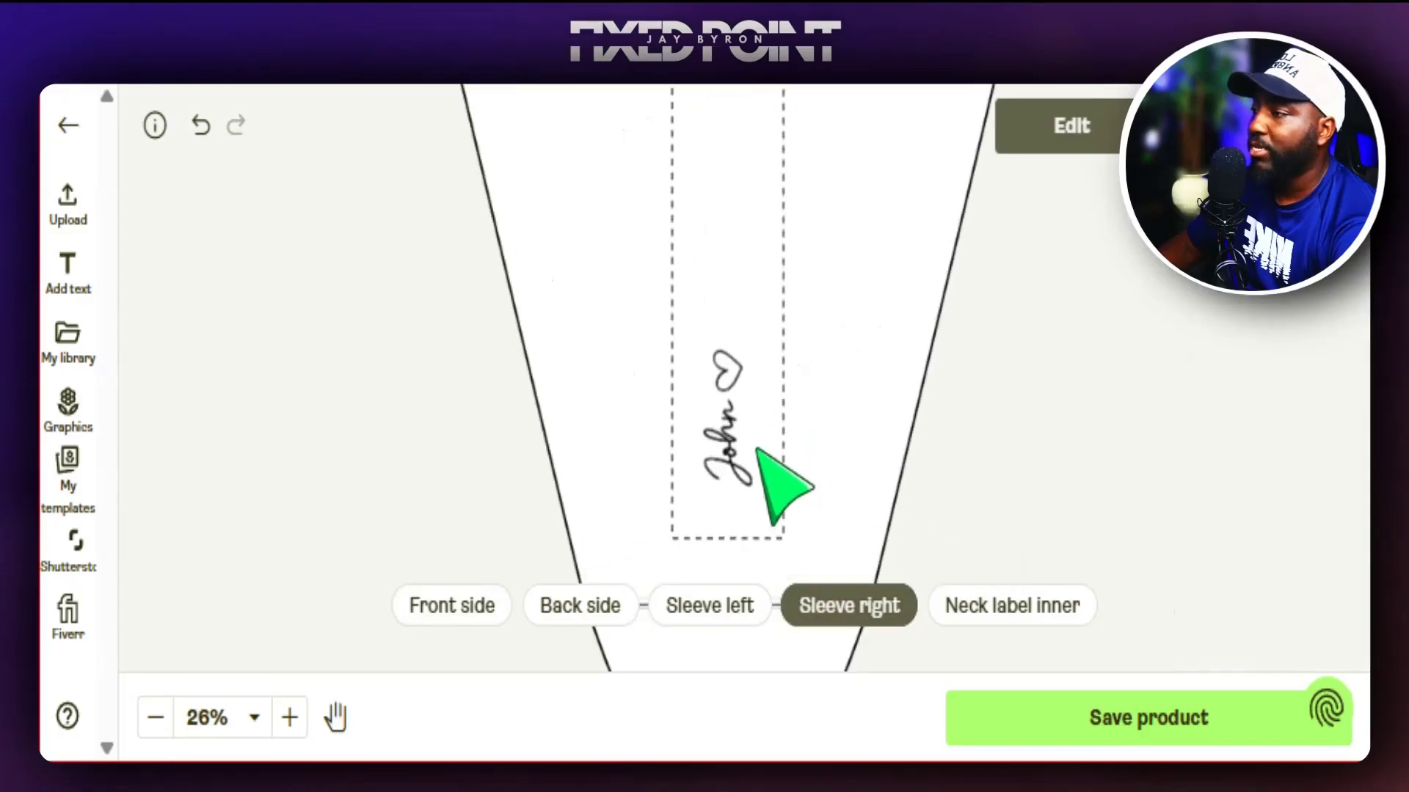
{"action": "scroll", "coordinate": [784, 485], "scroll_direction": "up", "scroll_amount": 3}
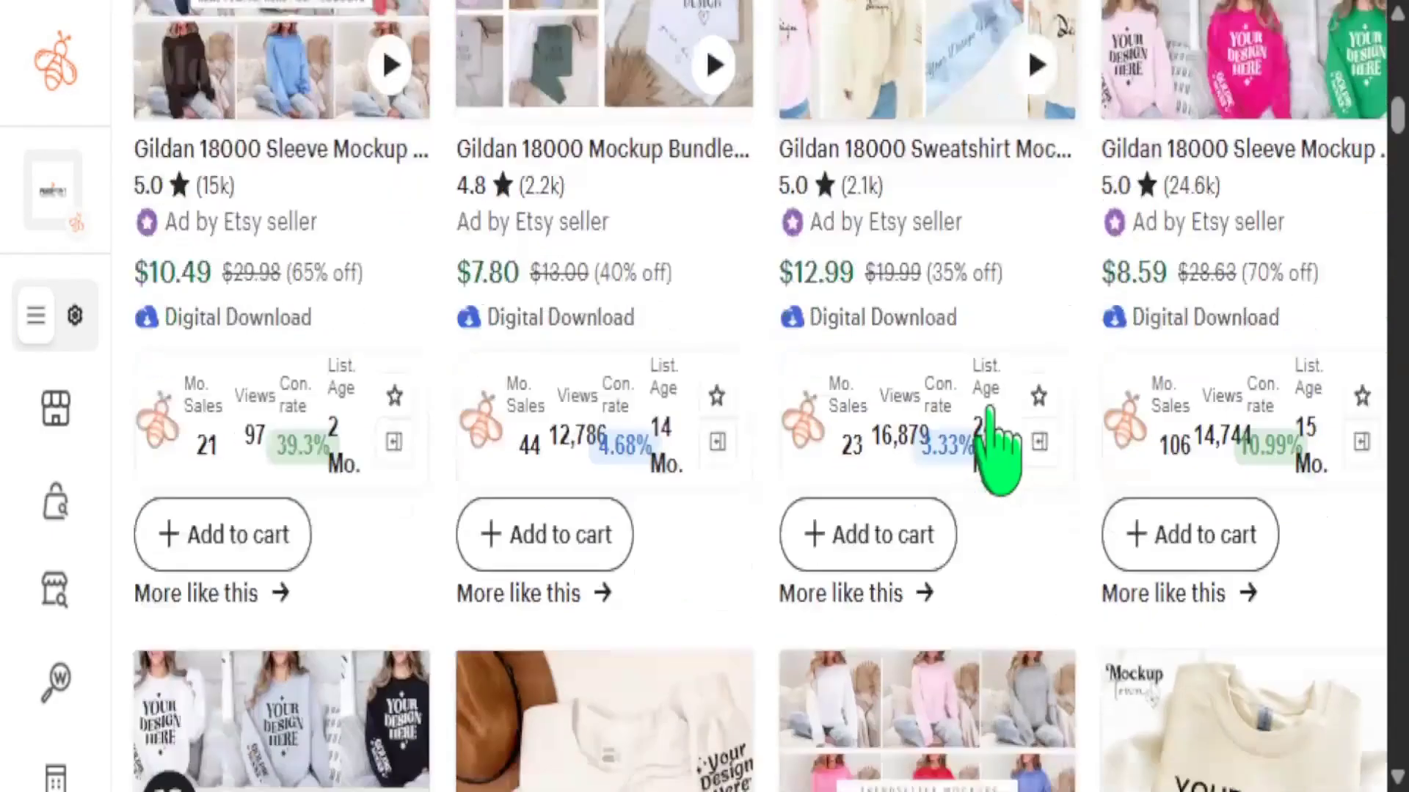
Browse the Etsy listings for Gildan 18000 sleeve mockups.
{"action": "scroll", "coordinate": [998, 441], "scroll_direction": "down", "scroll_amount": 8}
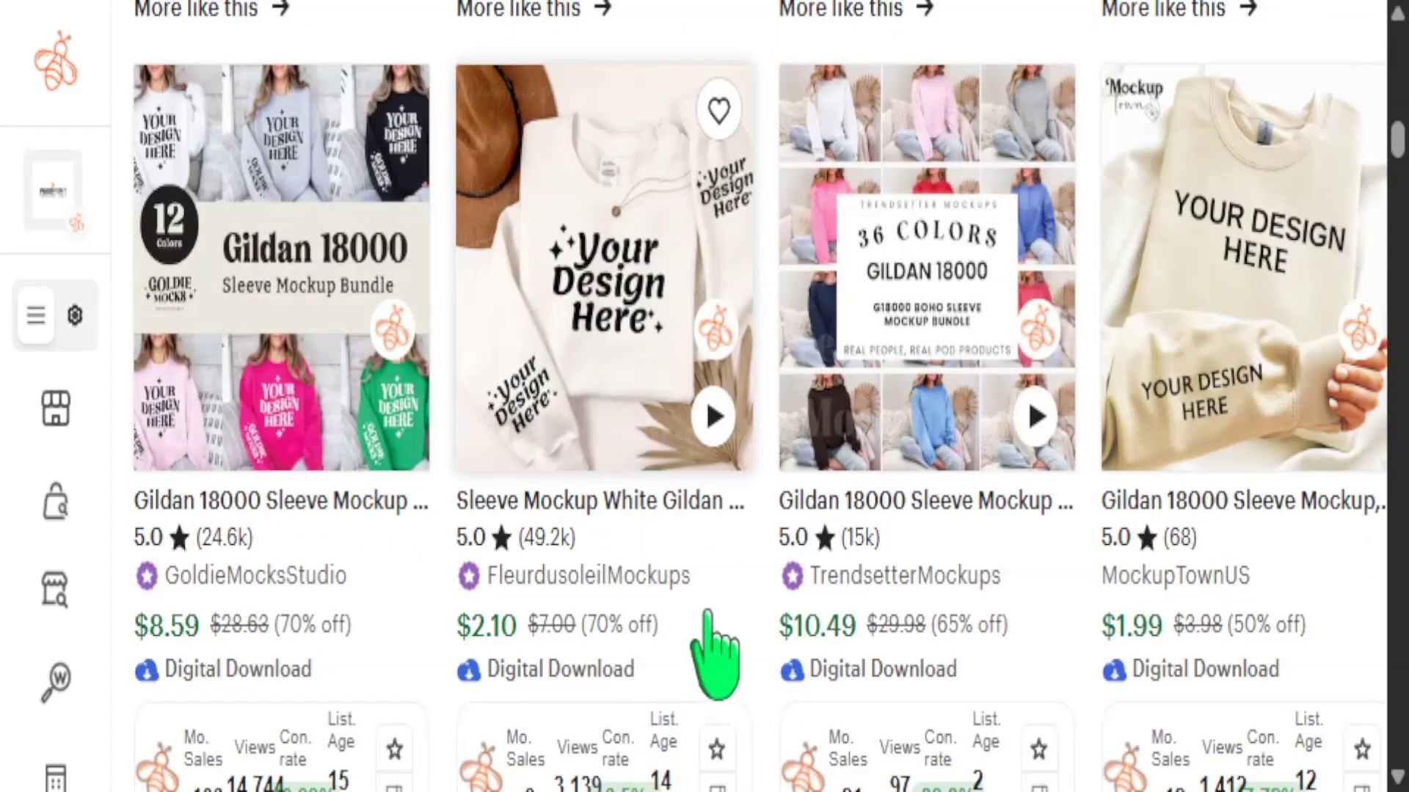
{"action": "scroll", "coordinate": [712, 653], "scroll_direction": "down", "scroll_amount": 10}
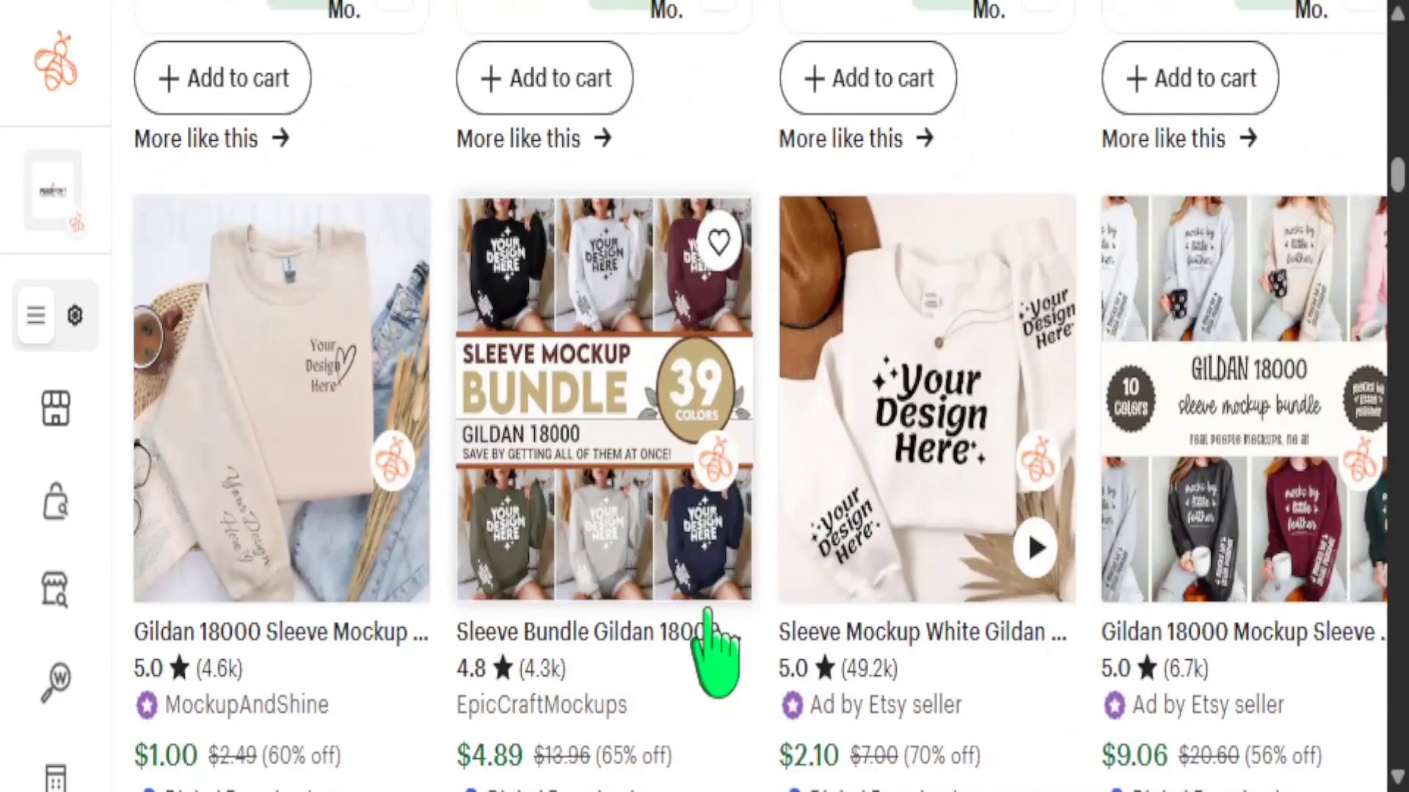
{"action": "scroll", "coordinate": [712, 653], "scroll_direction": "down", "scroll_amount": 10}
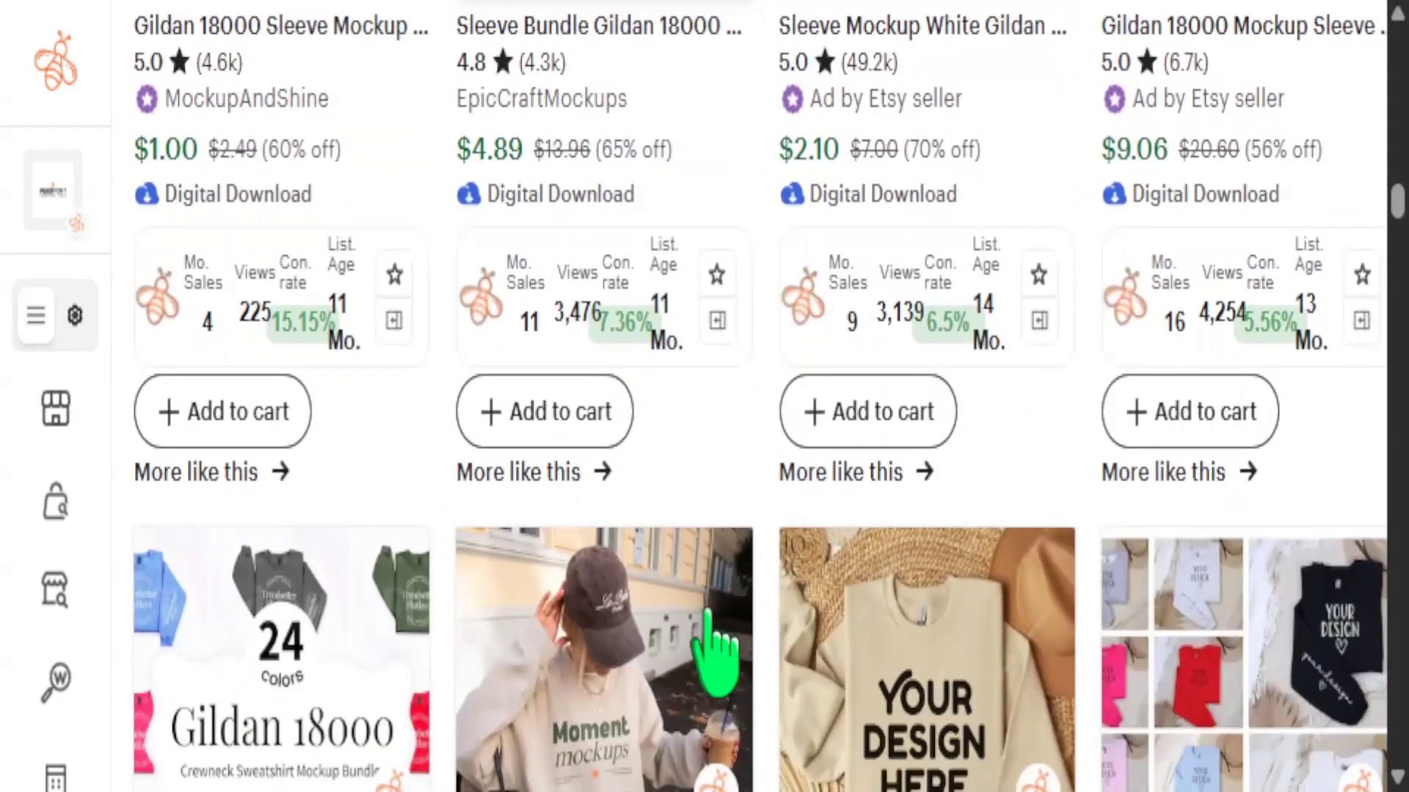